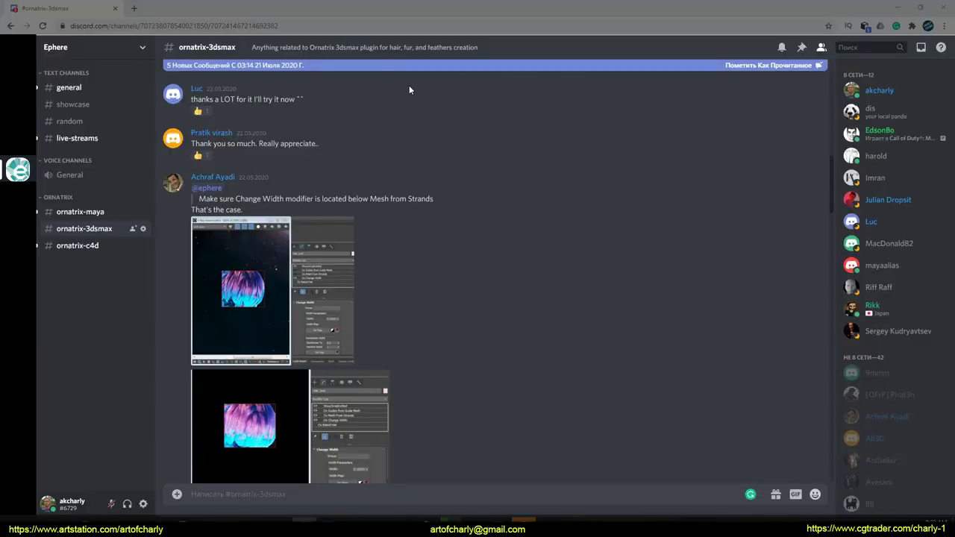
# Step: Look through the ornatrix-3dsmax channel on Discord and the Ornatrix group chat on Telegram
pyautogui.scroll(1, 416, 194)
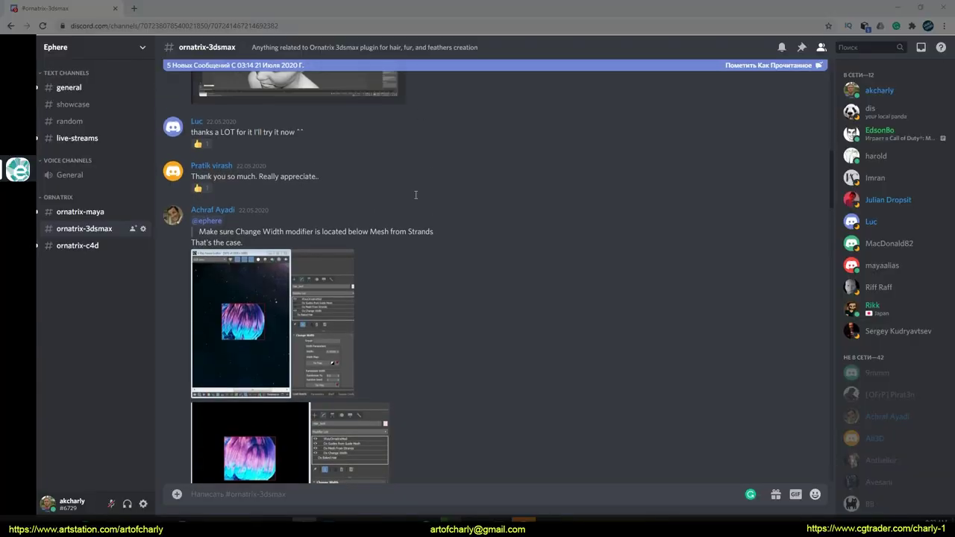
pyautogui.scroll(6, 416, 194)
pyautogui.scroll(-8, 415, 183)
pyautogui.scroll(-15, 384, 190)
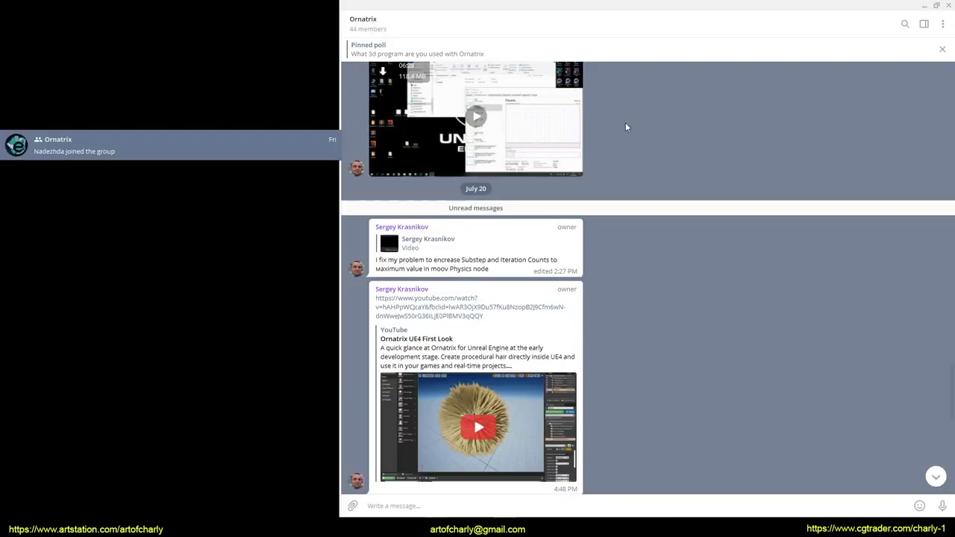
pyautogui.scroll(-1, 626, 150)
pyautogui.scroll(-7, 649, 172)
pyautogui.scroll(5, 635, 209)
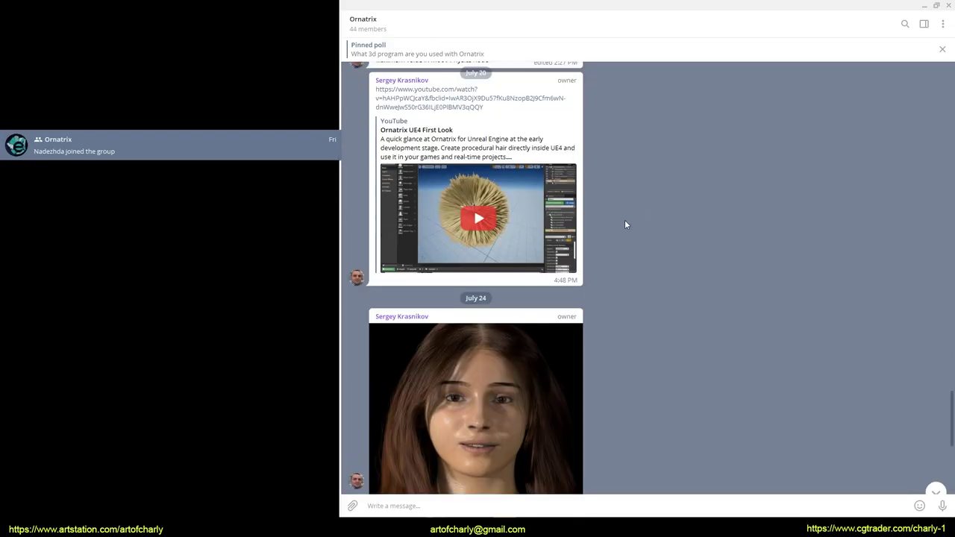
pyautogui.scroll(3, 625, 219)
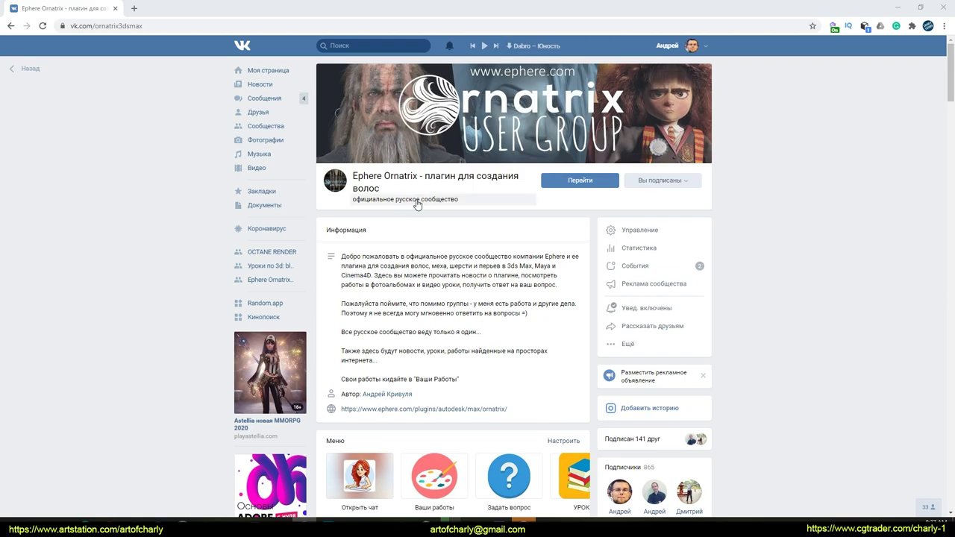
# Step: Open the question-and-answer topic of the Ornatrix VK community and look through its posts
pyautogui.scroll(-5, 417, 224)
pyautogui.click(520, 140)
pyautogui.scroll(-10, 709, 223)
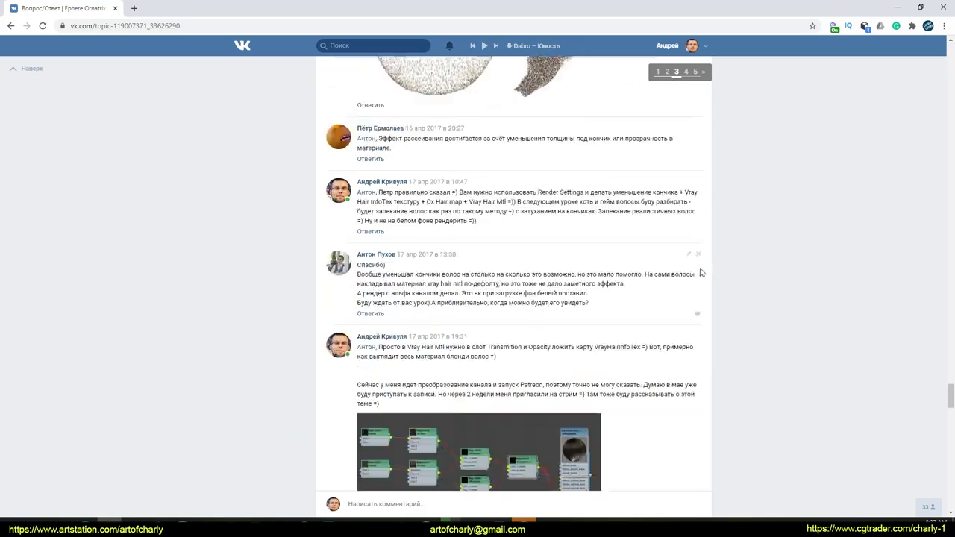
pyautogui.scroll(-20, 732, 284)
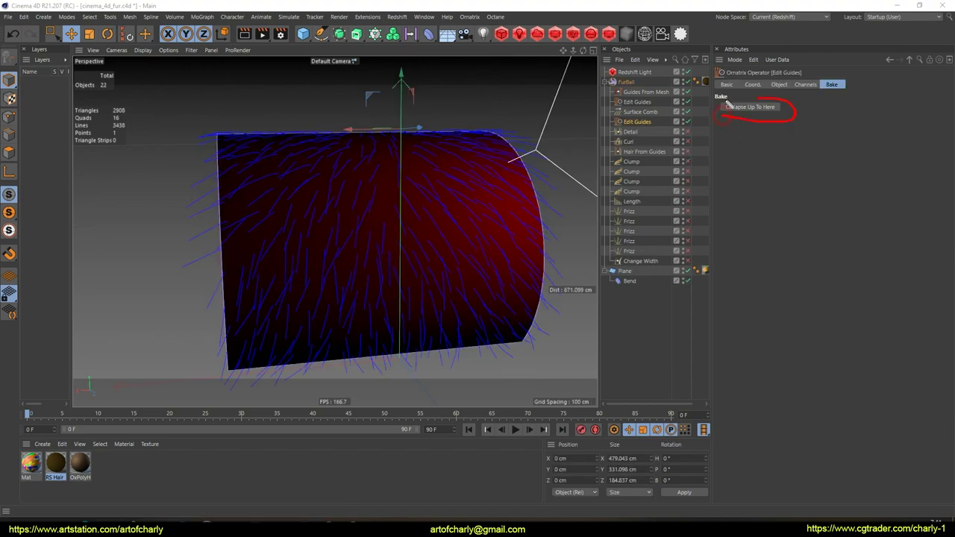
# Step: Try the Move, Grow/Shrink and Demo Clump brushes on the selected guide strands of the fur in Cinema 4D
pyautogui.moveTo(659, 131); pyautogui.dragTo(639, 117)
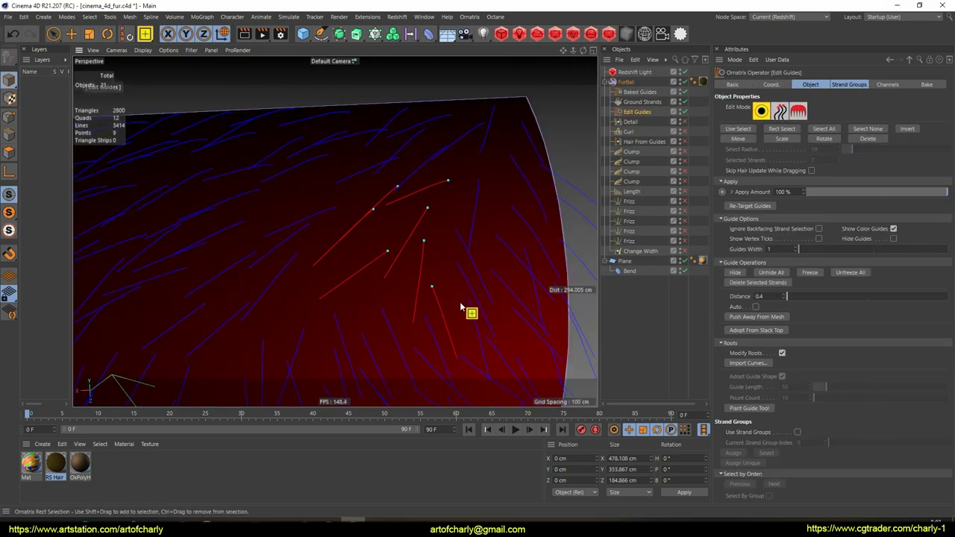
pyautogui.scroll(-10, 415, 259)
pyautogui.keyDown('alt'); pyautogui.moveTo(433, 380); pyautogui.dragTo(359, 263); pyautogui.keyUp('alt')
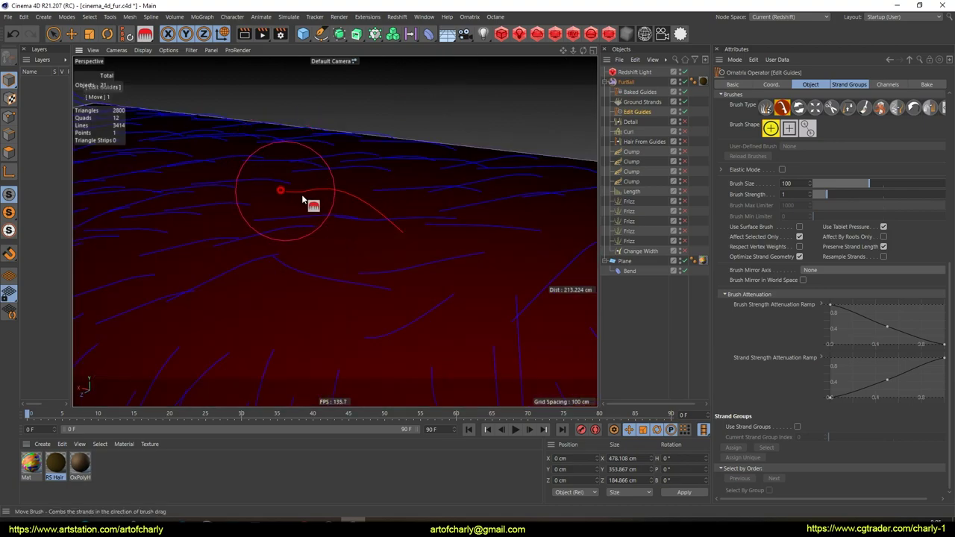
pyautogui.moveTo(301, 194)
pyautogui.mouseDown()
pyautogui.moveTo(373, 127)
pyautogui.moveTo(252, 166)
pyautogui.mouseUp()
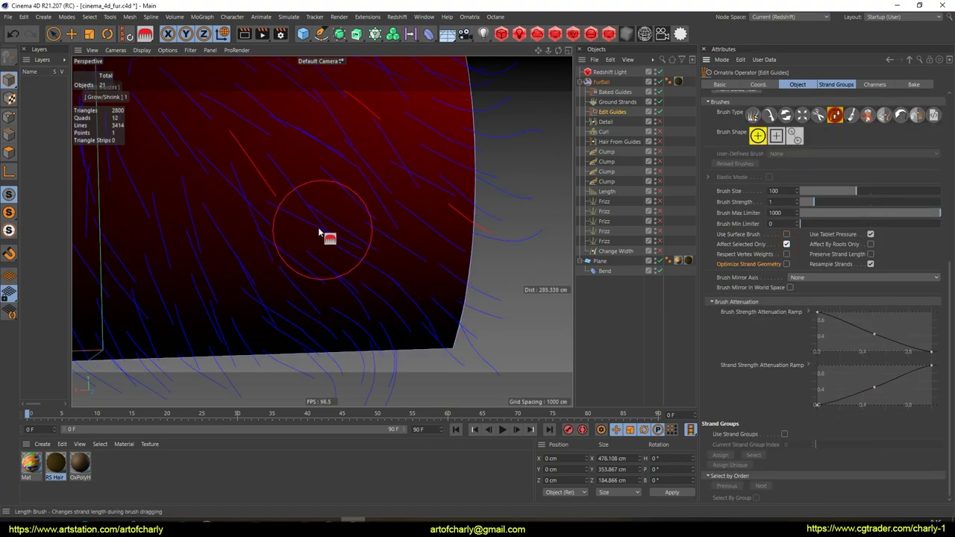
pyautogui.moveTo(319, 230)
pyautogui.mouseDown()
pyautogui.moveTo(307, 233)
pyautogui.moveTo(390, 150)
pyautogui.moveTo(533, 271)
pyautogui.moveTo(566, 286)
pyautogui.moveTo(538, 270)
pyautogui.moveTo(328, 242)
pyautogui.mouseUp()
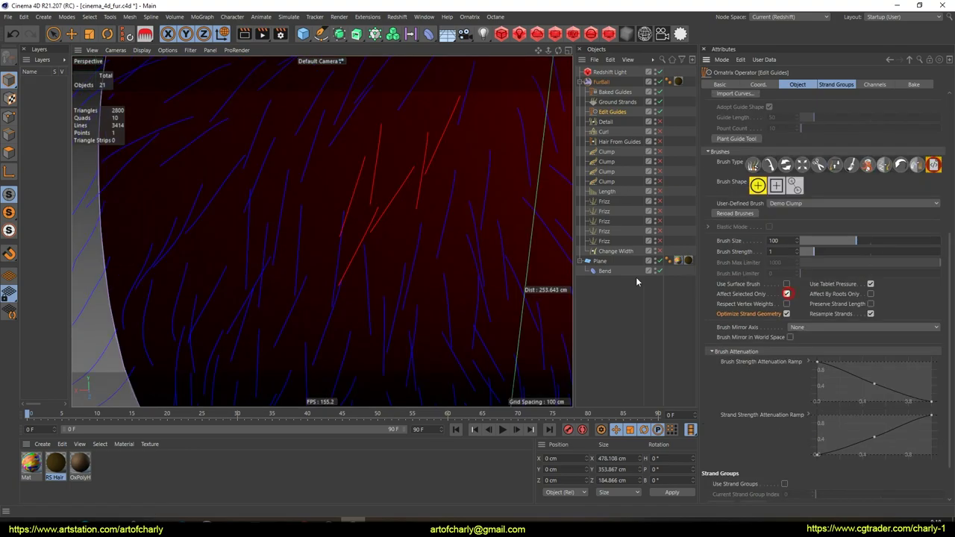
pyautogui.moveTo(401, 217)
pyautogui.mouseDown()
pyautogui.moveTo(384, 237)
pyautogui.moveTo(418, 247)
pyautogui.mouseUp()
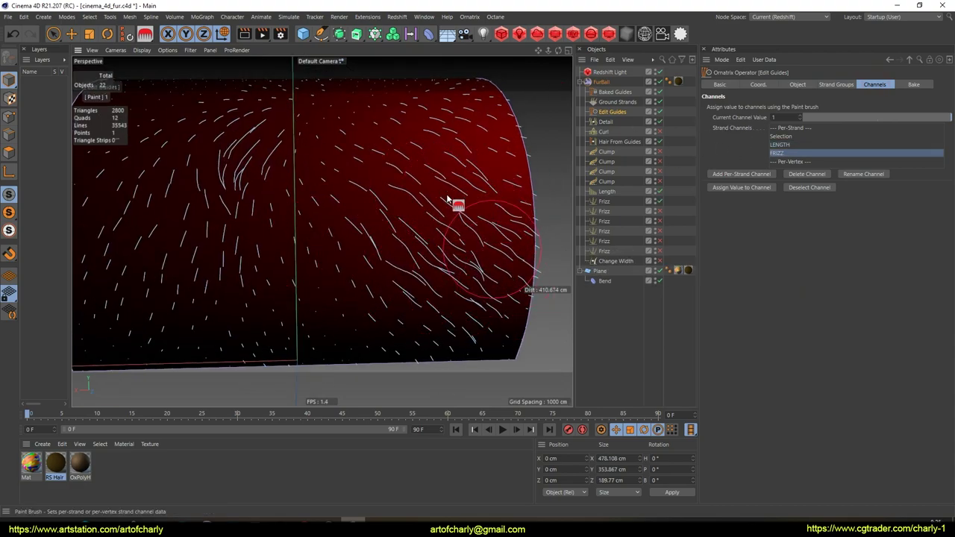
pyautogui.click(809, 86)
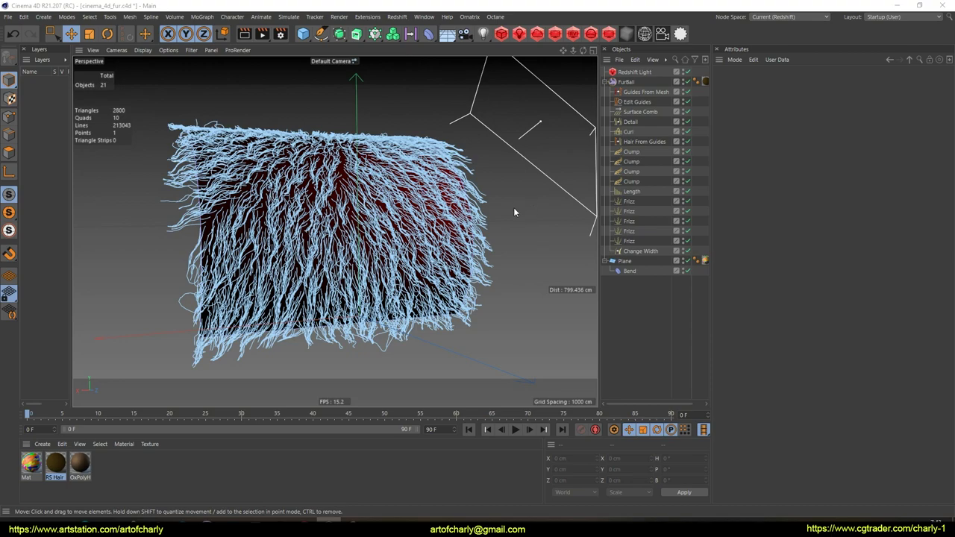
# Step: Select the Guides From Mesh operator and examine its guides on the curved plane
pyautogui.keyDown('alt'); pyautogui.moveTo(421, 192); pyautogui.dragTo(457, 190, button='middle'); pyautogui.keyUp('alt')
pyautogui.keyDown('alt'); pyautogui.moveTo(458, 192); pyautogui.dragTo(395, 210); pyautogui.keyUp('alt')
pyautogui.keyDown('alt'); pyautogui.moveTo(395, 212); pyautogui.dragTo(476, 188, button='right'); pyautogui.keyUp('alt')
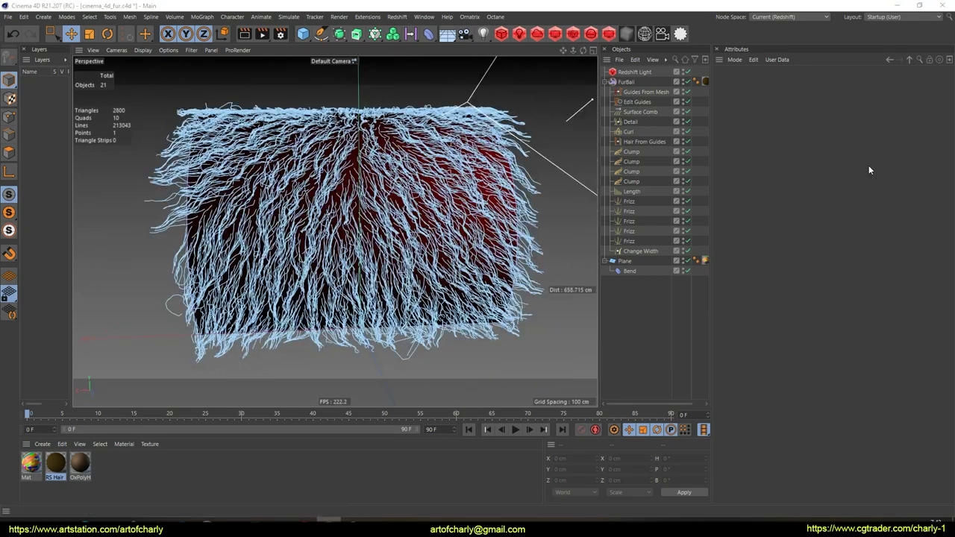
pyautogui.click(645, 92)
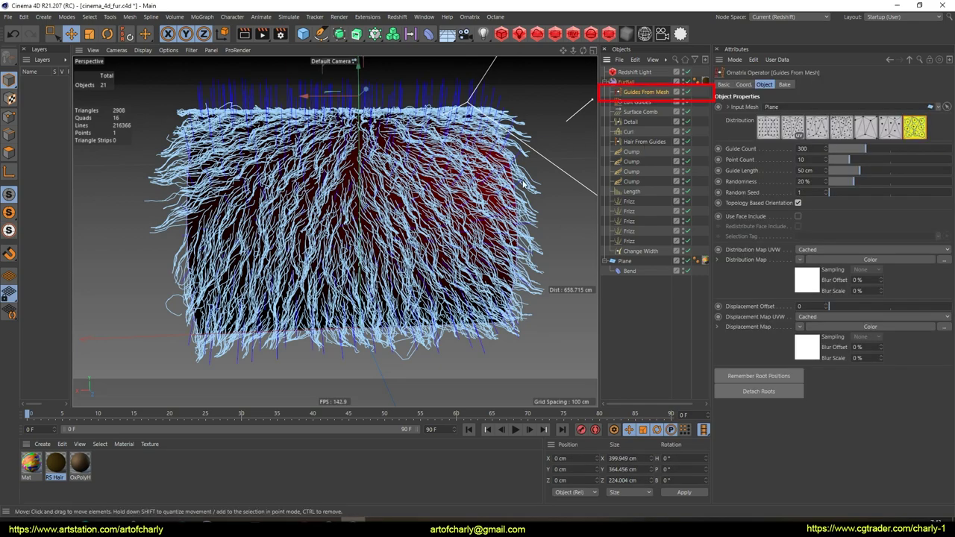
pyautogui.keyDown('alt'); pyautogui.moveTo(385, 175); pyautogui.dragTo(386, 204); pyautogui.keyUp('alt')
pyautogui.keyDown('alt'); pyautogui.moveTo(424, 138); pyautogui.dragTo(506, 113); pyautogui.keyUp('alt')
pyautogui.keyDown('alt'); pyautogui.moveTo(366, 264); pyautogui.dragTo(360, 234, button='middle'); pyautogui.keyUp('alt')
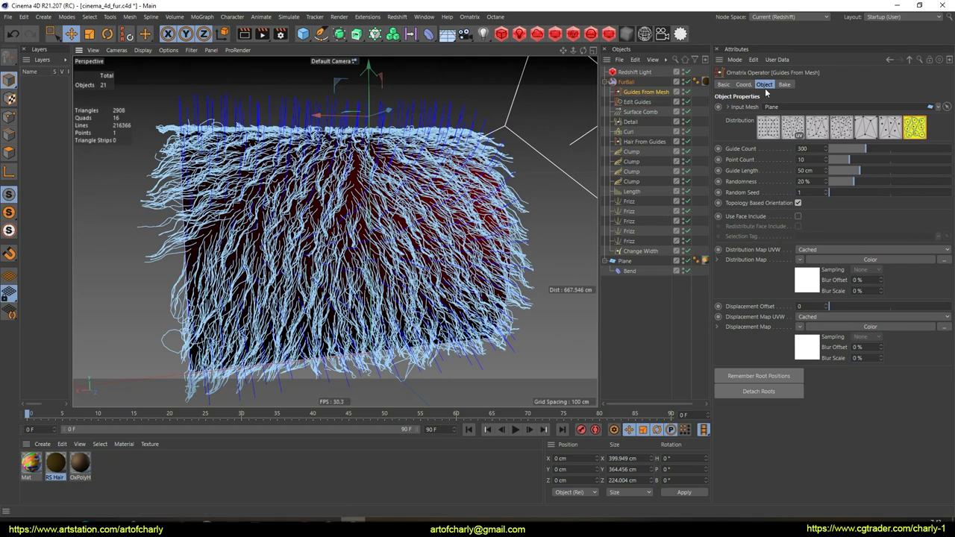
# Step: Disable the FurBall operators from Surface Comb down to Change Width, below Edit Guides
pyautogui.click(640, 104)
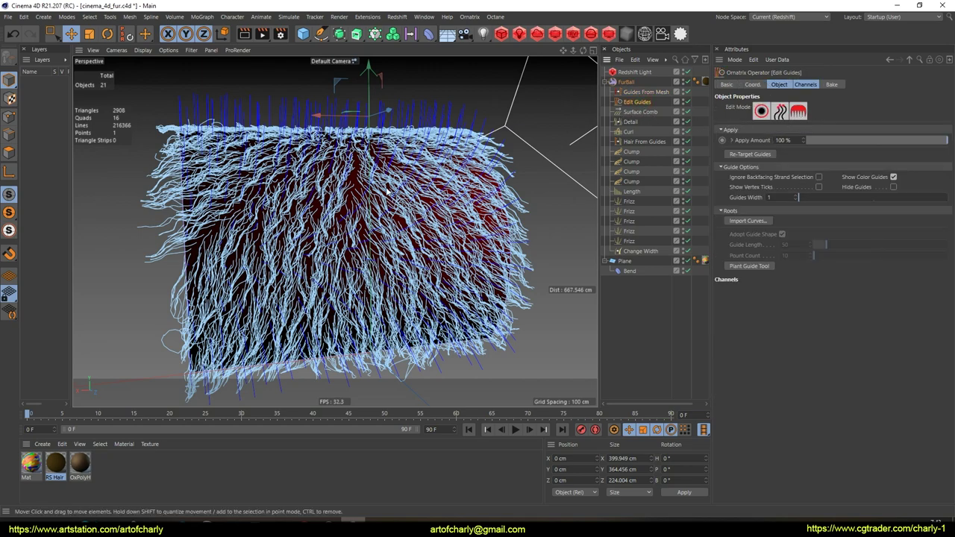
pyautogui.keyDown('alt'); pyautogui.moveTo(431, 183); pyautogui.dragTo(395, 188); pyautogui.keyUp('alt')
pyautogui.click(688, 112)
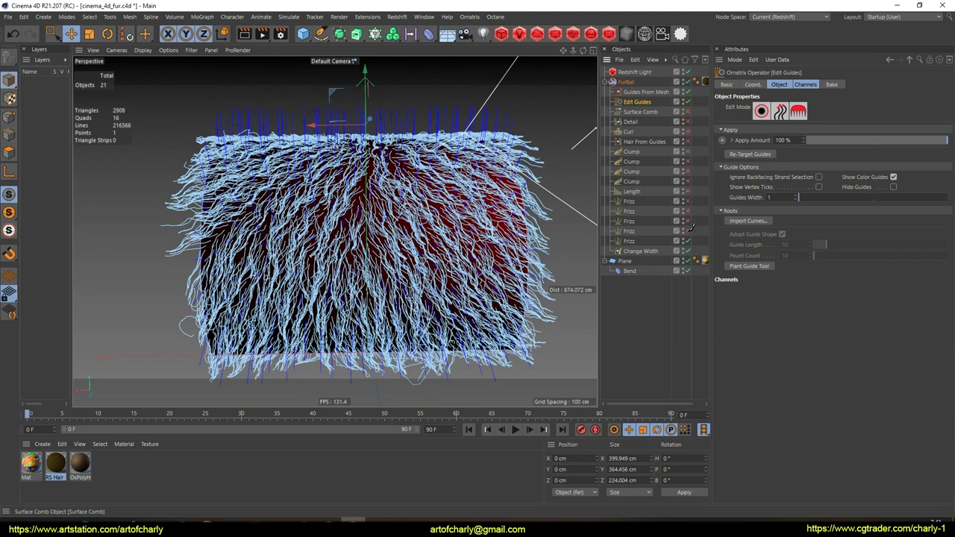
pyautogui.keyDown('alt'); pyautogui.moveTo(409, 243); pyautogui.dragTo(429, 220); pyautogui.keyUp('alt')
# Step: Select the Surface Comb operator and enable it again
pyautogui.click(643, 113)
pyautogui.click(688, 112)
pyautogui.moveTo(360, 197)
pyautogui.keyDown('alt'); pyautogui.mouseDown()
pyautogui.moveTo(432, 196)
pyautogui.moveTo(298, 197)
pyautogui.moveTo(345, 209)
pyautogui.moveTo(331, 273)
pyautogui.moveTo(347, 217)
pyautogui.moveTo(410, 183)
pyautogui.moveTo(358, 192)
pyautogui.moveTo(348, 209)
pyautogui.mouseUp(); pyautogui.keyUp('alt')
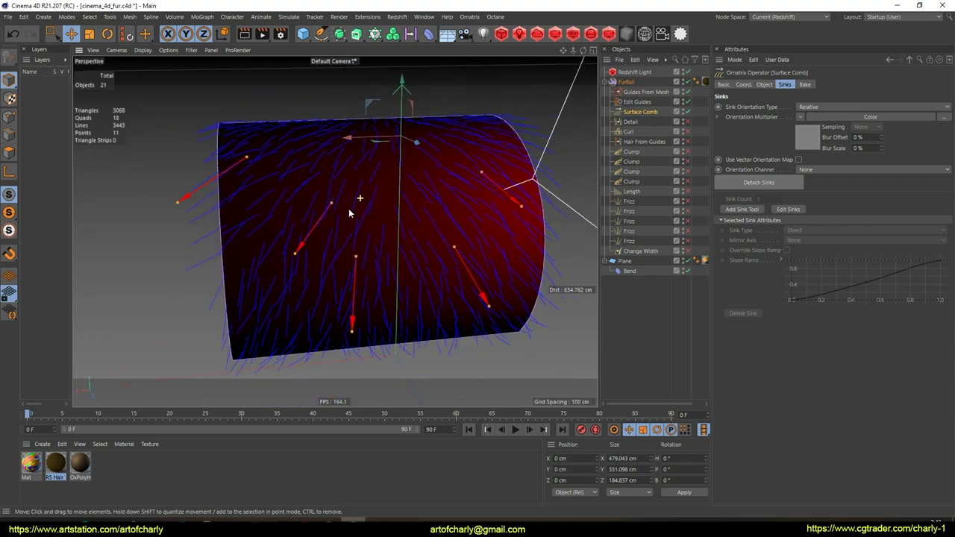
# Step: Add an Edit Guides operator directly after Surface Comb in the FurBall stack
pyautogui.click(634, 121)
pyautogui.click(639, 112)
pyautogui.click(469, 16)
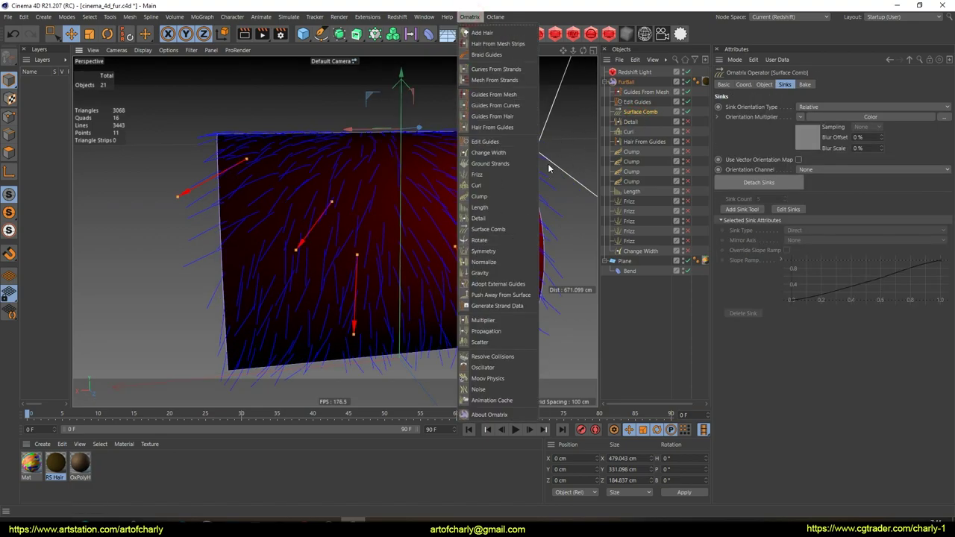
pyautogui.click(502, 144)
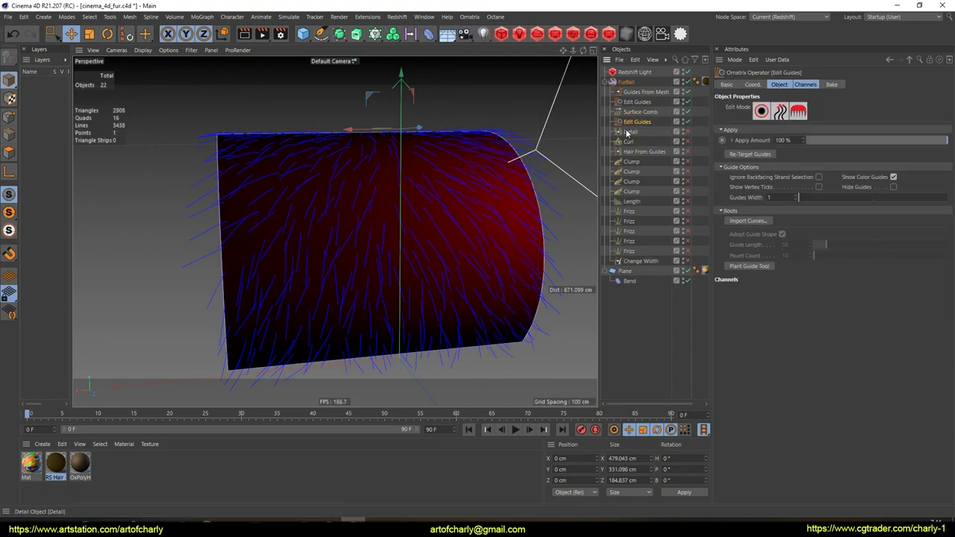
# Step: Bake the guides by collapsing the FurBall stack up to the new Edit Guides operator
pyautogui.click(831, 84)
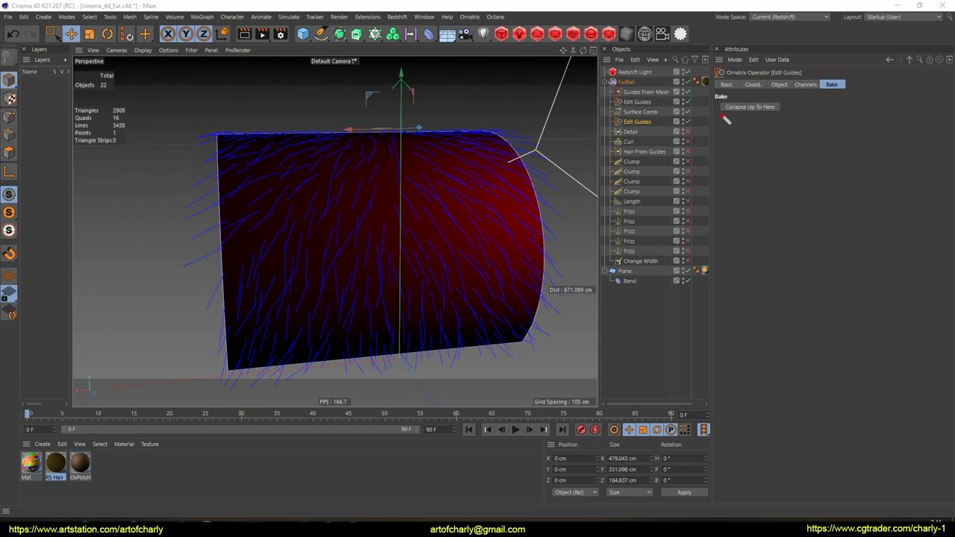
pyautogui.moveTo(622, 114)
pyautogui.mouseDown()
pyautogui.moveTo(667, 112)
pyautogui.moveTo(614, 90)
pyautogui.mouseUp()
pyautogui.moveTo(664, 106); pyautogui.dragTo(670, 99)
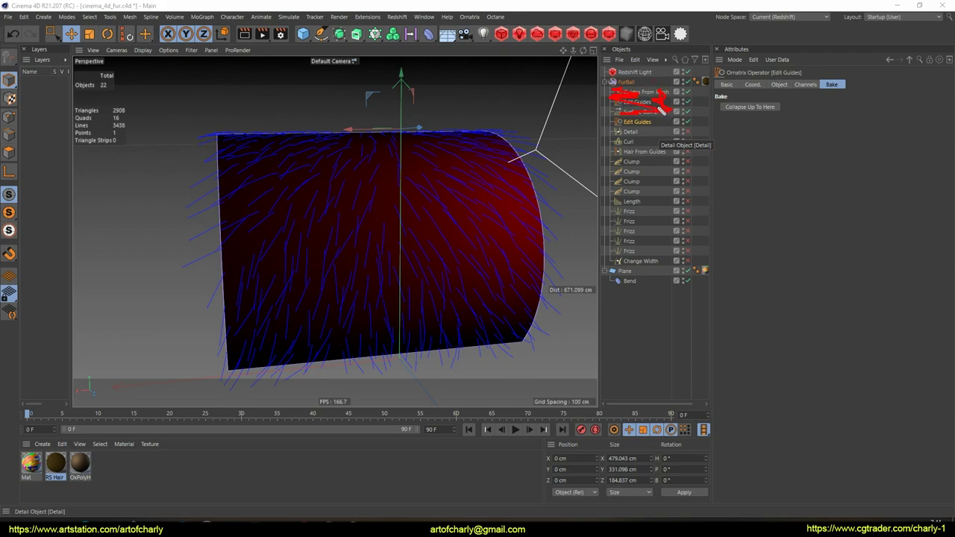
pyautogui.press('Escape')
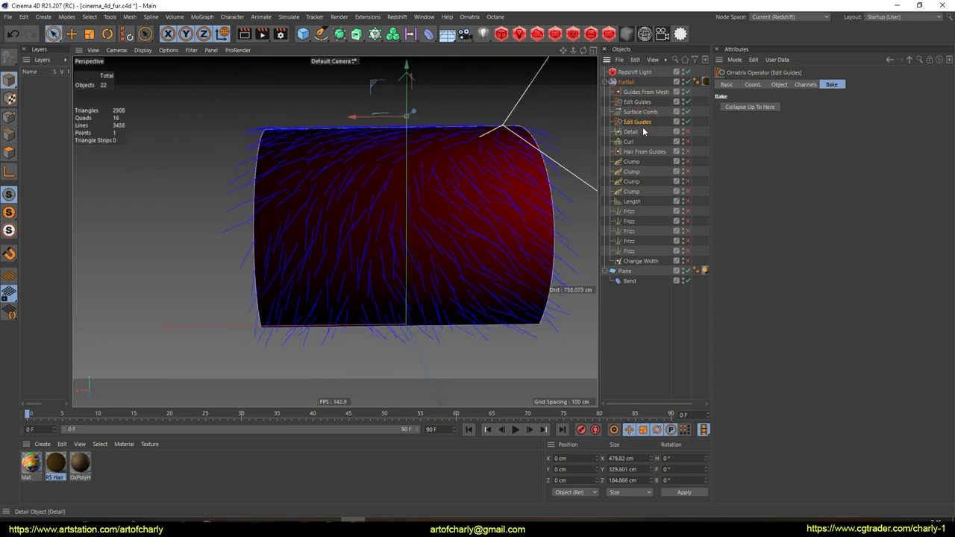
pyautogui.click(767, 107)
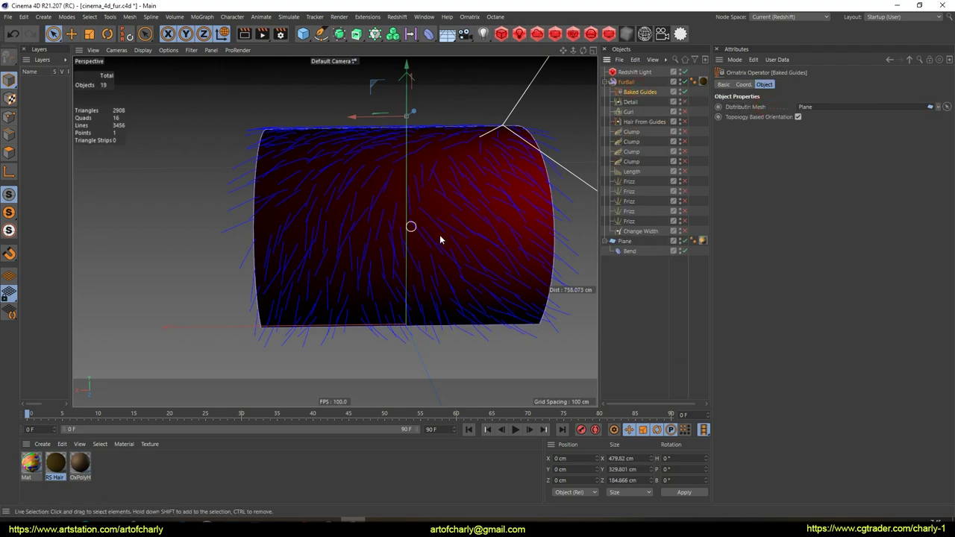
# Step: Add a Ground Strands operator directly after Baked Guides in the FurBall stack
pyautogui.keyDown('alt'); pyautogui.moveTo(444, 217); pyautogui.dragTo(426, 219); pyautogui.keyUp('alt')
pyautogui.moveTo(425, 219)
pyautogui.keyDown('alt'); pyautogui.mouseDown(button='right')
pyautogui.moveTo(417, 156)
pyautogui.moveTo(424, 180)
pyautogui.mouseUp(button='right'); pyautogui.keyUp('alt')
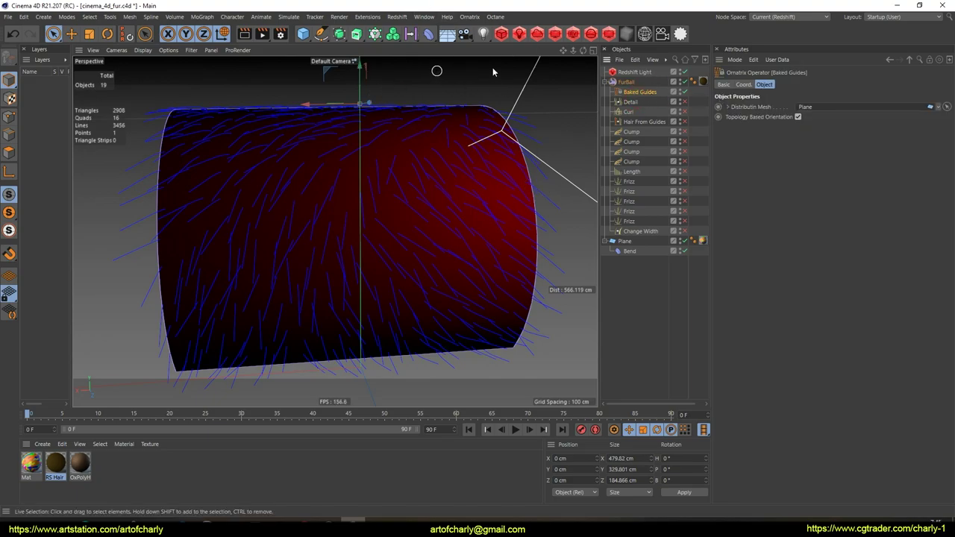
pyautogui.click(461, 18)
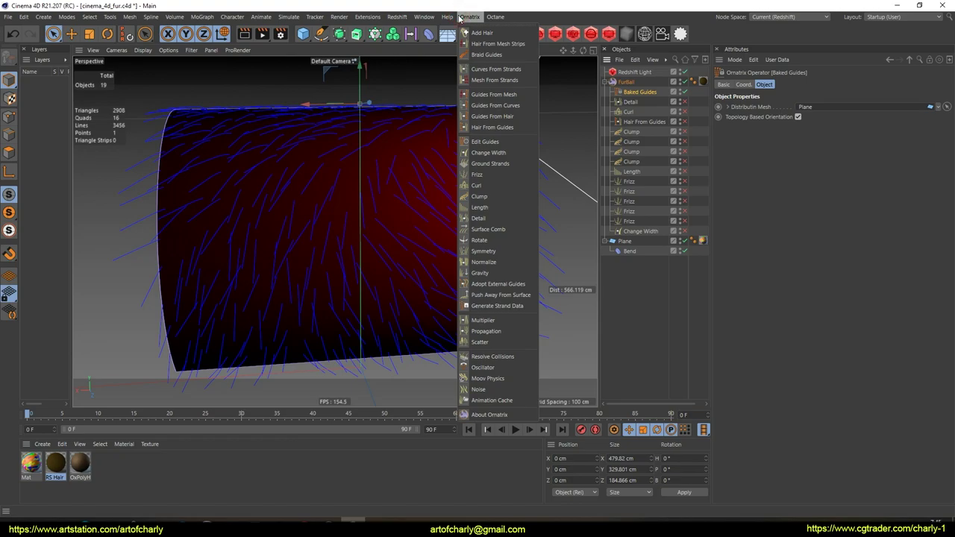
pyautogui.click(510, 163)
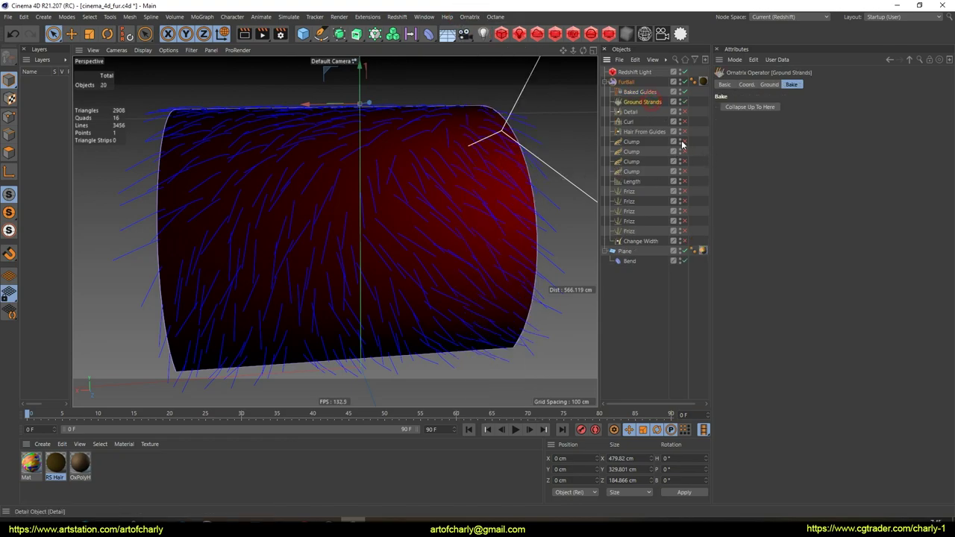
# Step: Assign Plane as the Distribution Mesh of Ground Strands and attach the strand roots to it
pyautogui.click(770, 85)
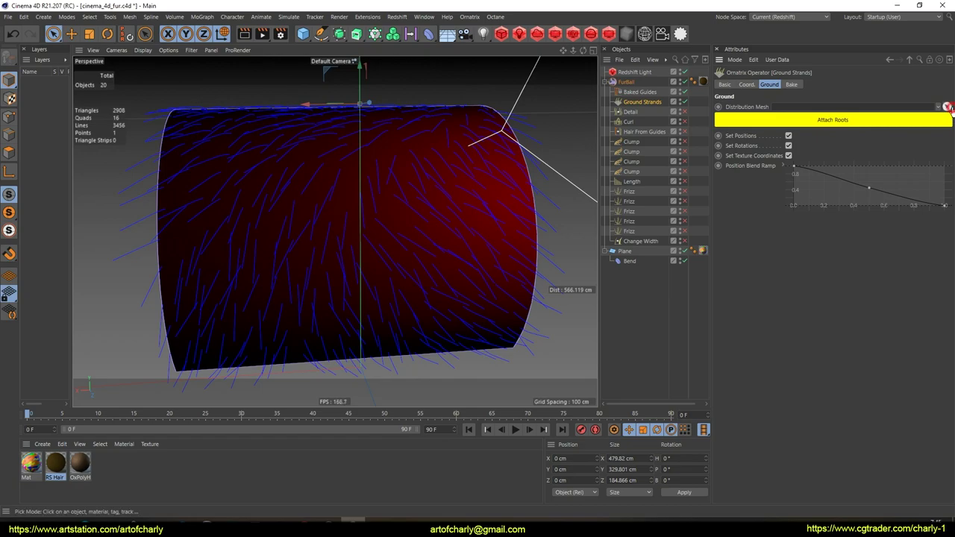
pyautogui.keyDown('alt'); pyautogui.moveTo(276, 236); pyautogui.dragTo(416, 216); pyautogui.keyUp('alt')
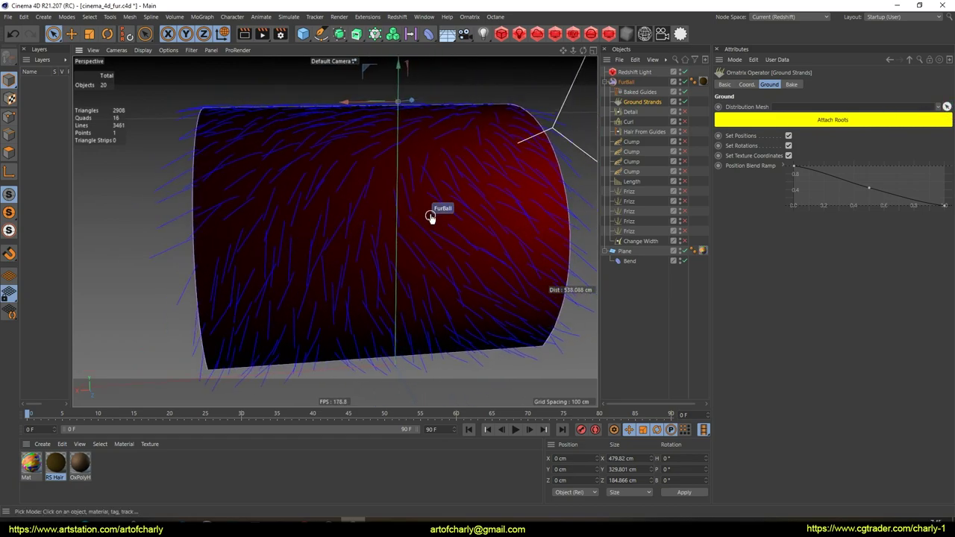
pyautogui.click(433, 214)
pyautogui.keyDown('alt'); pyautogui.moveTo(444, 185); pyautogui.dragTo(429, 194); pyautogui.keyUp('alt')
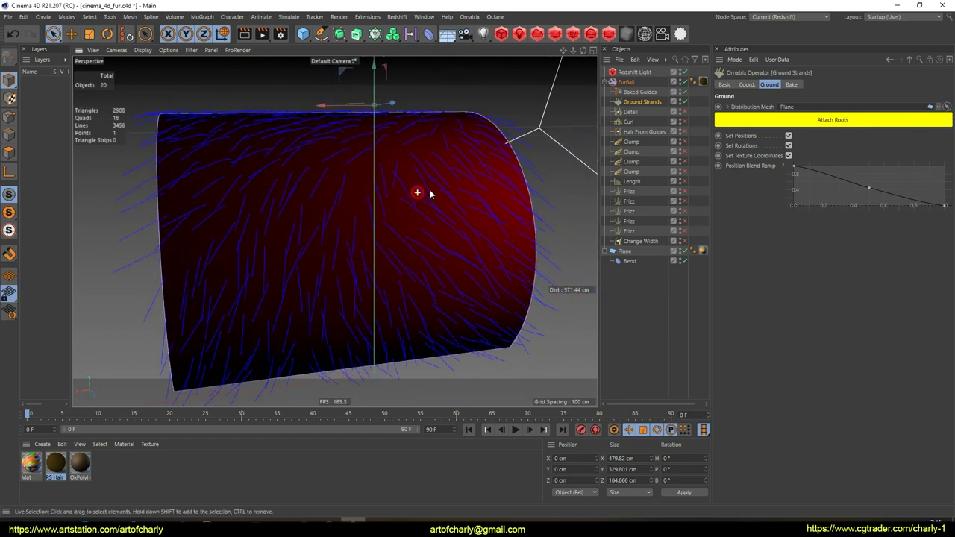
pyautogui.click(829, 121)
pyautogui.moveTo(392, 171)
pyautogui.keyDown('alt'); pyautogui.mouseDown()
pyautogui.moveTo(282, 180)
pyautogui.moveTo(351, 297)
pyautogui.moveTo(416, 195)
pyautogui.moveTo(366, 207)
pyautogui.moveTo(146, 183)
pyautogui.moveTo(430, 171)
pyautogui.mouseUp(); pyautogui.keyUp('alt')
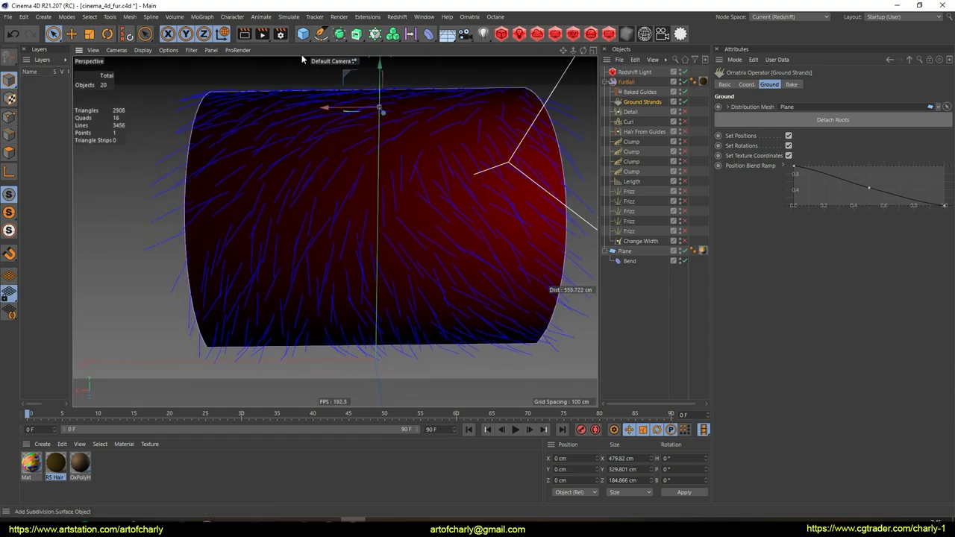
# Step: Add an Edit Guides operator directly after Ground Strands in the FurBall stack
pyautogui.click(469, 16)
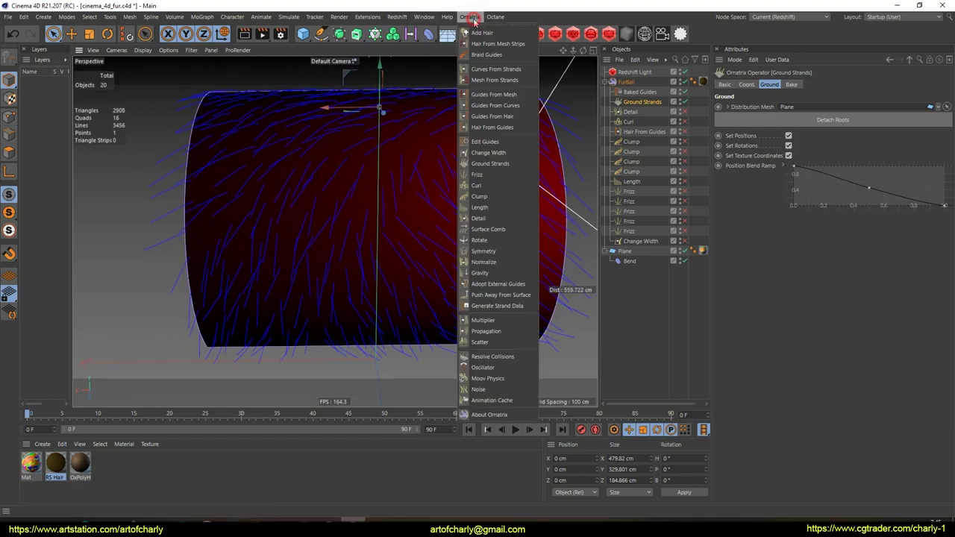
pyautogui.click(513, 142)
pyautogui.moveTo(388, 173)
pyautogui.keyDown('alt'); pyautogui.mouseDown()
pyautogui.moveTo(433, 183)
pyautogui.moveTo(467, 156)
pyautogui.mouseUp(); pyautogui.keyUp('alt')
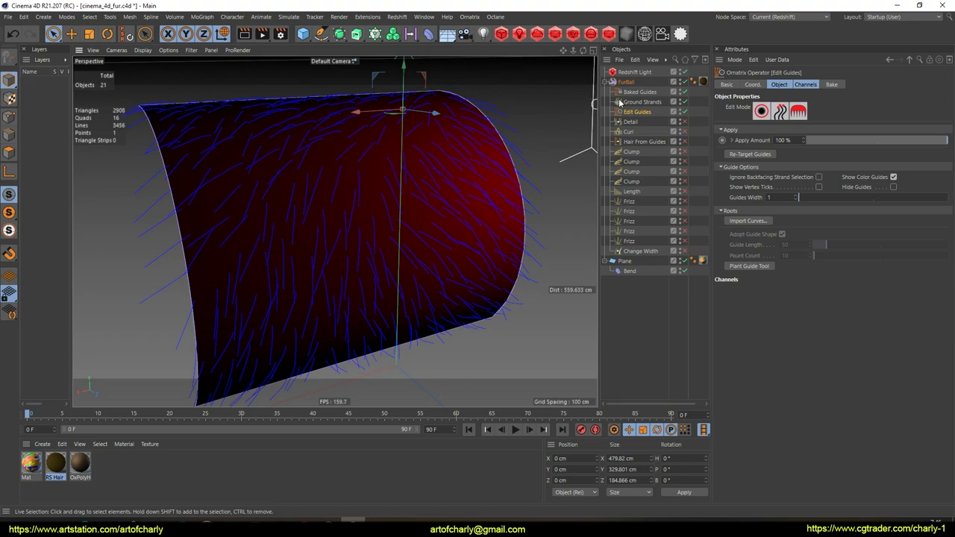
pyautogui.keyDown('alt'); pyautogui.moveTo(420, 220); pyautogui.dragTo(410, 178); pyautogui.keyUp('alt')
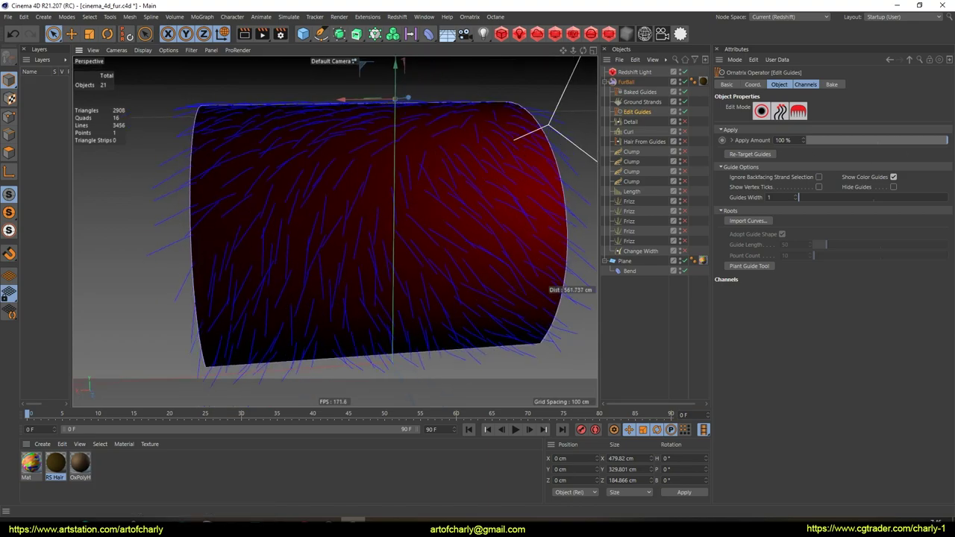
pyautogui.press('Escape')
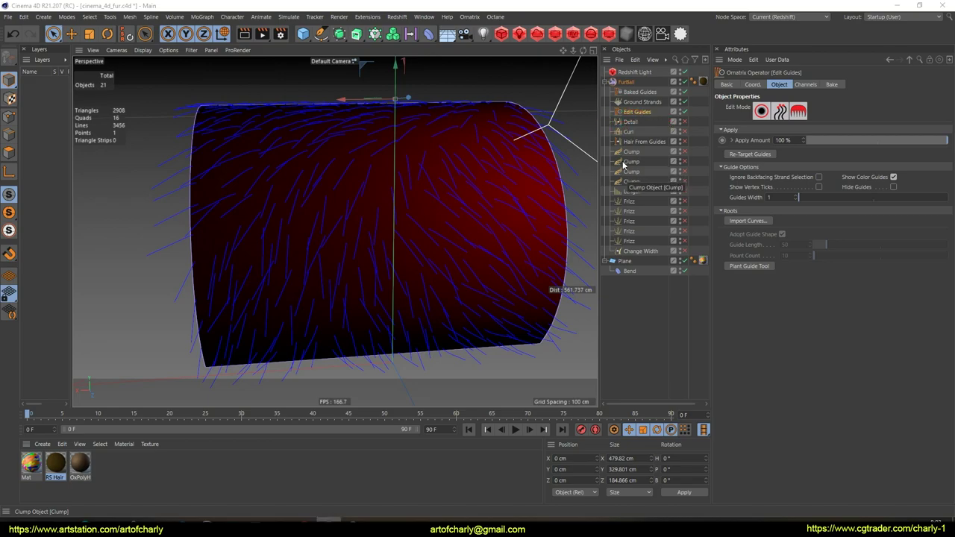
# Step: Comb the guides across the curved plane with the Move brush, using brush size 100 and strength 1
pyautogui.click(761, 112)
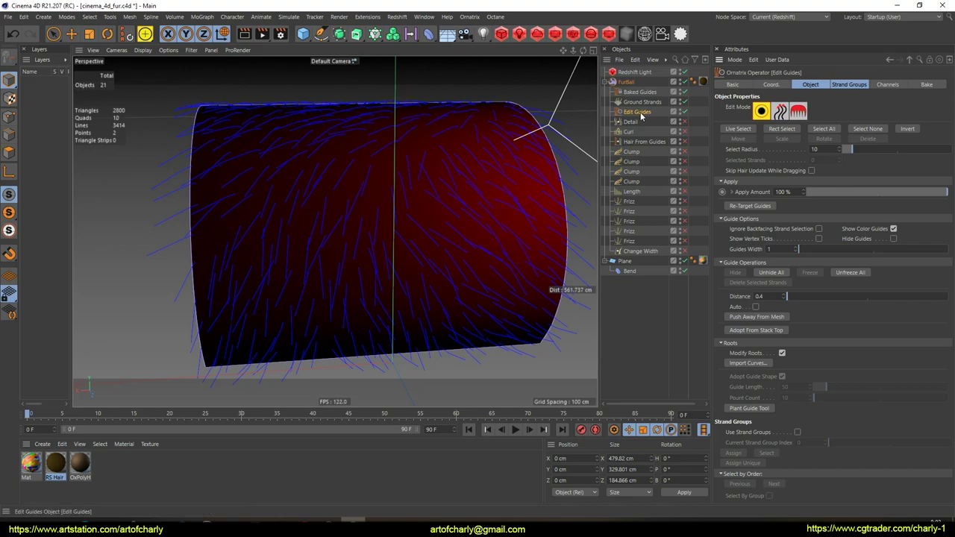
pyautogui.click(797, 112)
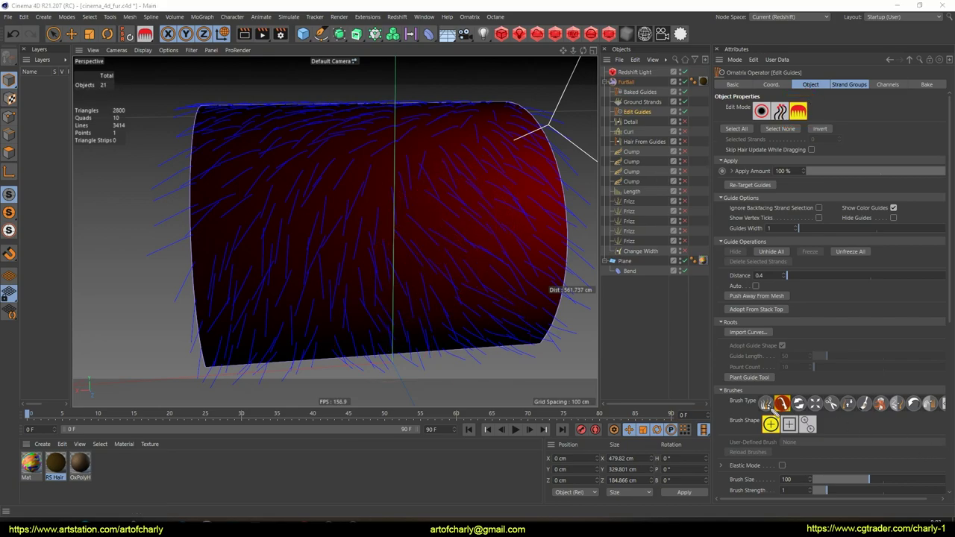
pyautogui.keyDown('alt'); pyautogui.moveTo(521, 248); pyautogui.dragTo(457, 227, button='middle'); pyautogui.keyUp('alt')
pyautogui.moveTo(489, 234); pyautogui.dragTo(510, 236)
pyautogui.keyDown('alt'); pyautogui.moveTo(559, 203); pyautogui.dragTo(282, 248); pyautogui.keyUp('alt')
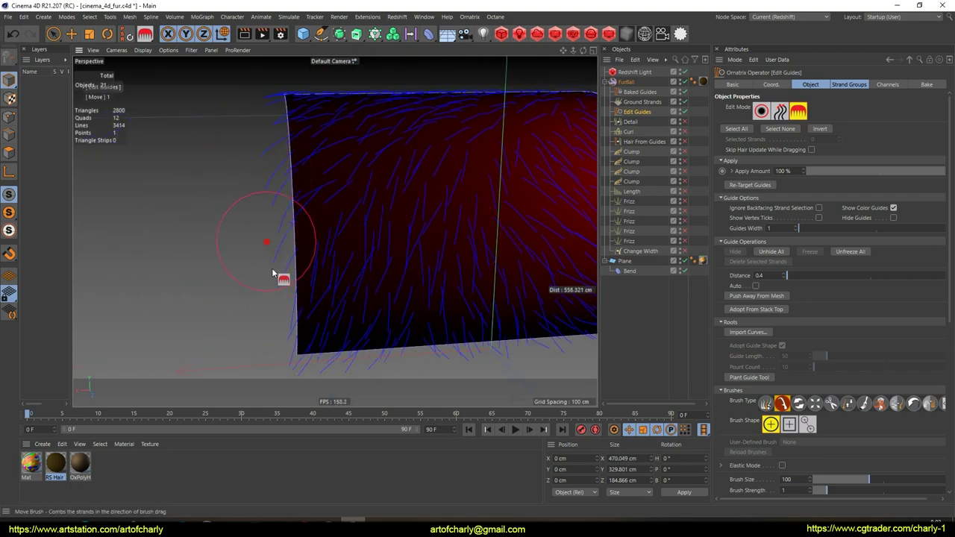
pyautogui.keyDown('alt'); pyautogui.moveTo(311, 200); pyautogui.dragTo(279, 176); pyautogui.keyUp('alt')
pyautogui.keyDown('alt'); pyautogui.moveTo(227, 151); pyautogui.dragTo(538, 209); pyautogui.keyUp('alt')
pyautogui.keyDown('alt'); pyautogui.moveTo(524, 292); pyautogui.dragTo(499, 337); pyautogui.keyUp('alt')
pyautogui.keyDown('alt'); pyautogui.moveTo(488, 370); pyautogui.dragTo(469, 305); pyautogui.keyUp('alt')
pyautogui.keyDown('alt'); pyautogui.moveTo(538, 296); pyautogui.dragTo(232, 301); pyautogui.keyUp('alt')
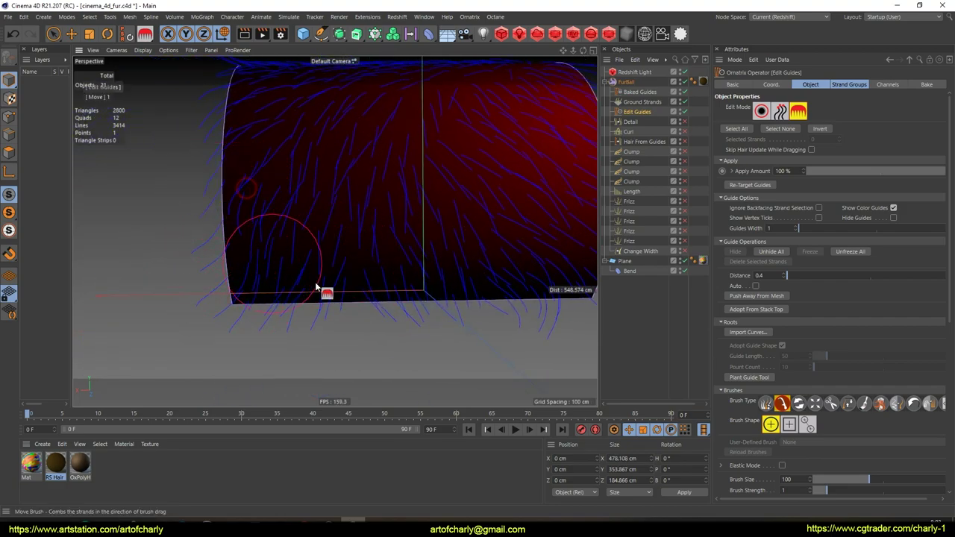
pyautogui.keyDown('alt'); pyautogui.moveTo(326, 279); pyautogui.dragTo(207, 319, button='middle'); pyautogui.keyUp('alt')
pyautogui.keyDown('alt'); pyautogui.moveTo(368, 283); pyautogui.dragTo(328, 289, button='middle'); pyautogui.keyUp('alt')
pyautogui.keyDown('alt'); pyautogui.moveTo(328, 289); pyautogui.dragTo(393, 240); pyautogui.keyUp('alt')
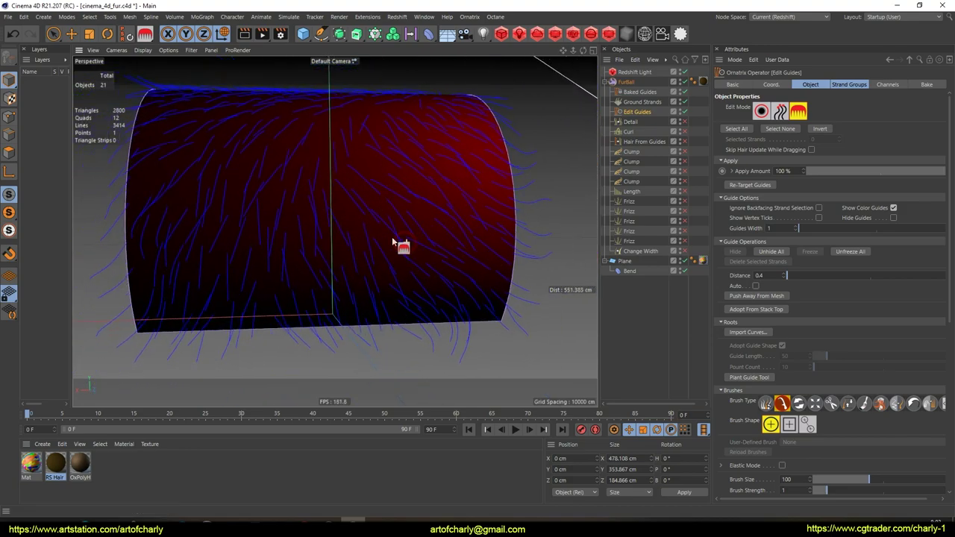
# Step: Select a small group of guides near the plane's upper corner with Rect Select
pyautogui.click(762, 111)
pyautogui.keyDown('alt'); pyautogui.moveTo(315, 178); pyautogui.dragTo(376, 286); pyautogui.keyUp('alt')
pyautogui.scroll(5, 377, 282)
pyautogui.moveTo(386, 238)
pyautogui.keyDown('alt'); pyautogui.mouseDown()
pyautogui.moveTo(374, 203)
pyautogui.moveTo(427, 209)
pyautogui.moveTo(460, 346)
pyautogui.moveTo(365, 202)
pyautogui.mouseUp(); pyautogui.keyUp('alt')
pyautogui.hotkey('ctrl', 'shift', '3')
pyautogui.press('Escape')
pyautogui.keyDown('alt'); pyautogui.moveTo(387, 237); pyautogui.dragTo(391, 216); pyautogui.keyUp('alt')
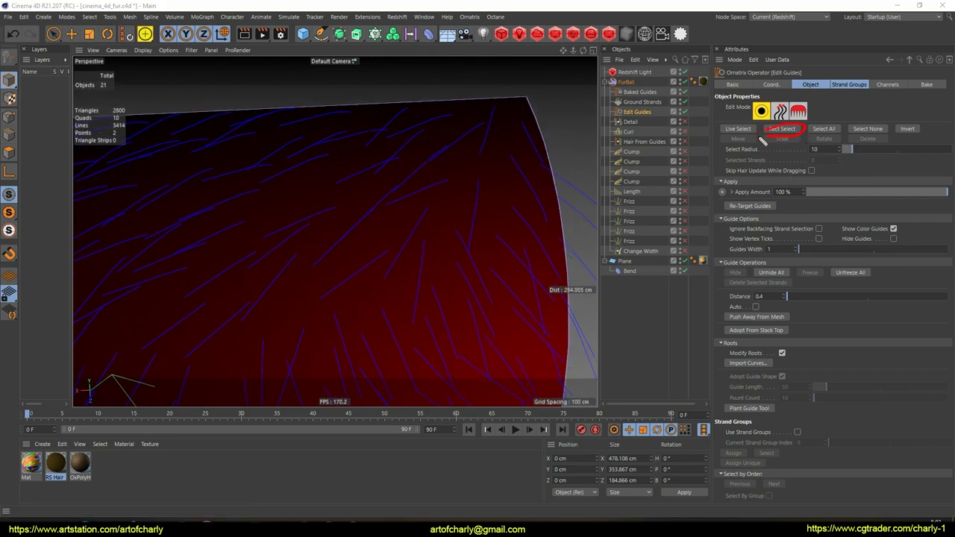
pyautogui.click(776, 129)
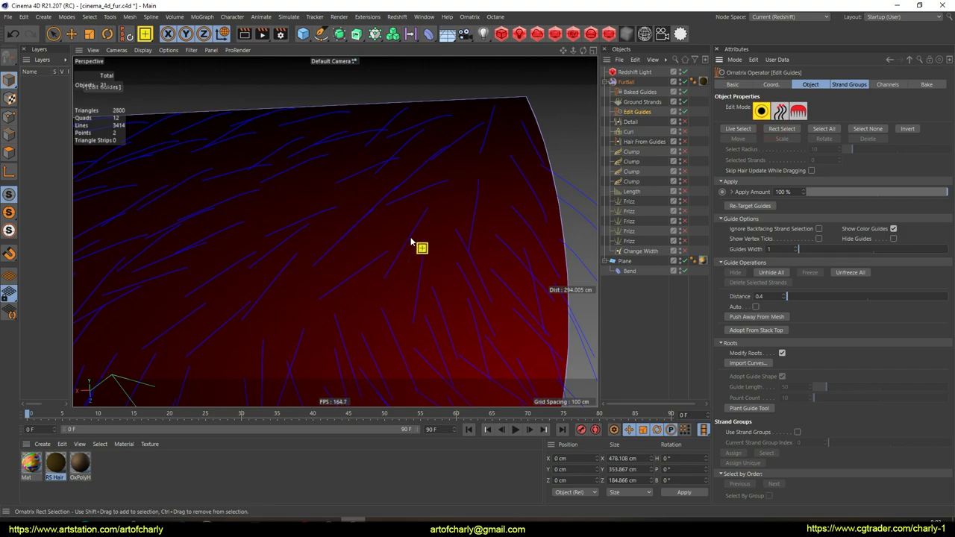
pyautogui.moveTo(407, 277); pyautogui.dragTo(435, 302)
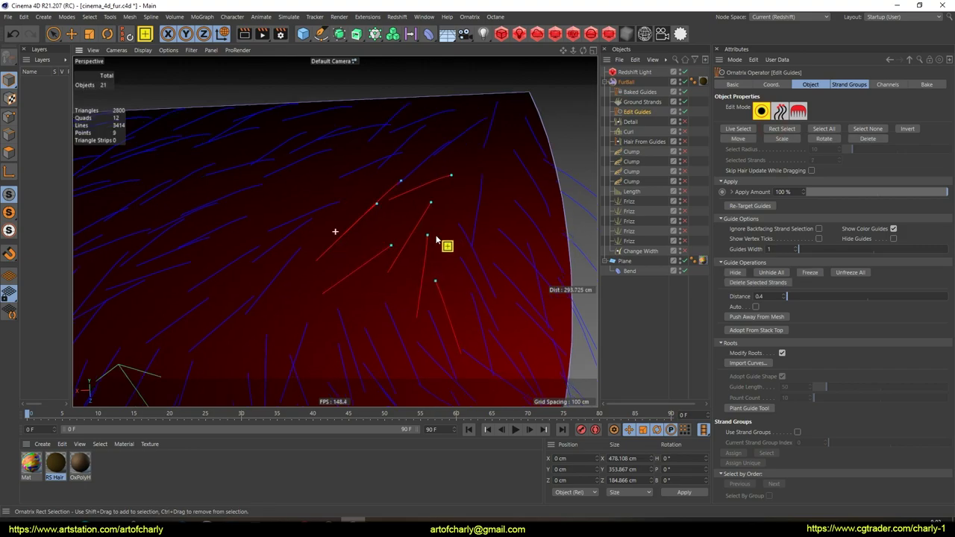
# Step: Return to brush editing and enable Affect Selected Only for the Move brush
pyautogui.keyDown('alt'); pyautogui.moveTo(403, 247); pyautogui.dragTo(426, 209); pyautogui.keyUp('alt')
pyautogui.keyDown('alt'); pyautogui.moveTo(426, 209); pyautogui.dragTo(445, 274, button='right'); pyautogui.keyUp('alt')
pyautogui.keyDown('alt'); pyautogui.moveTo(445, 274); pyautogui.dragTo(428, 273); pyautogui.keyUp('alt')
pyautogui.keyDown('alt'); pyautogui.moveTo(435, 234); pyautogui.dragTo(456, 140, button='right'); pyautogui.keyUp('alt')
pyautogui.keyDown('alt'); pyautogui.moveTo(412, 232); pyautogui.dragTo(411, 200, button='right'); pyautogui.keyUp('alt')
pyautogui.keyDown('alt'); pyautogui.moveTo(388, 294); pyautogui.dragTo(409, 302); pyautogui.keyUp('alt')
pyautogui.keyDown('alt'); pyautogui.moveTo(335, 231); pyautogui.dragTo(403, 260); pyautogui.keyUp('alt')
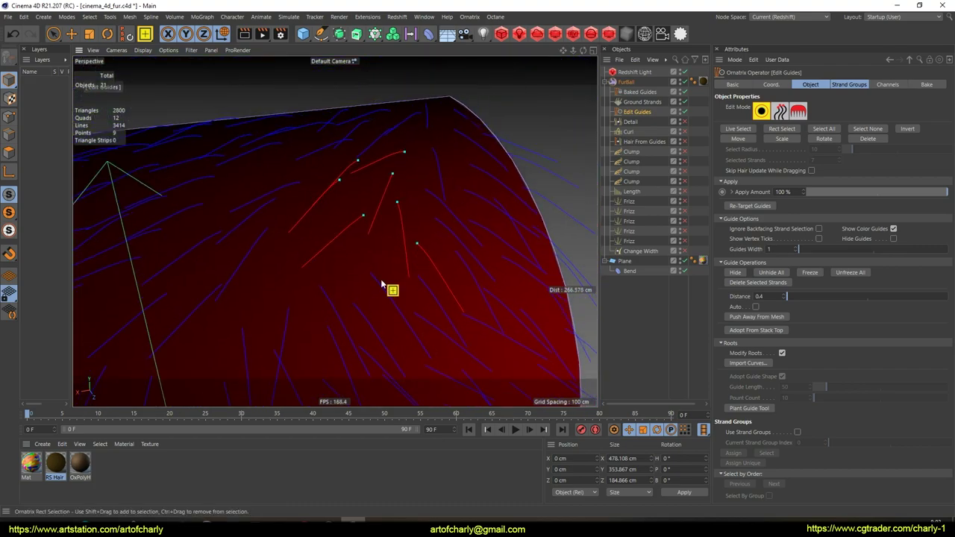
pyautogui.click(800, 112)
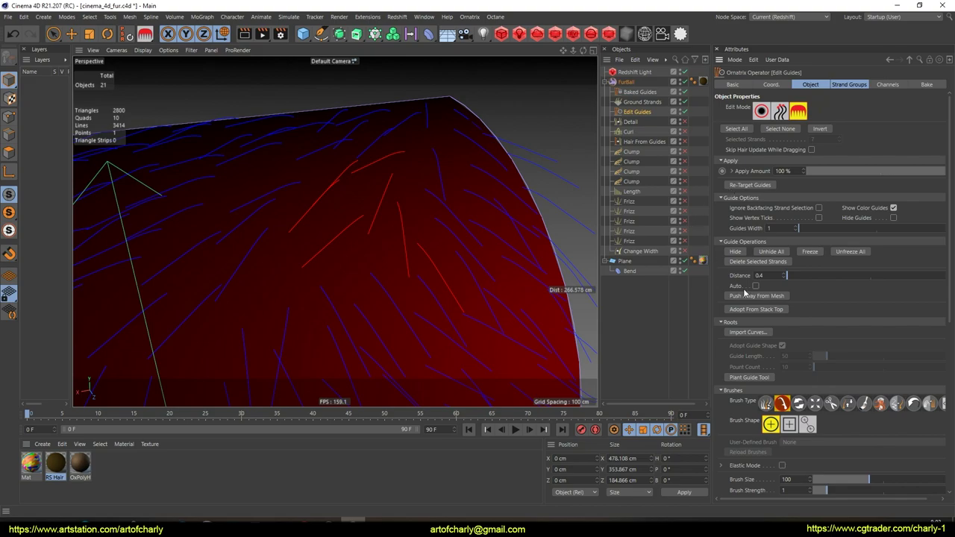
pyautogui.scroll(-5, 806, 236)
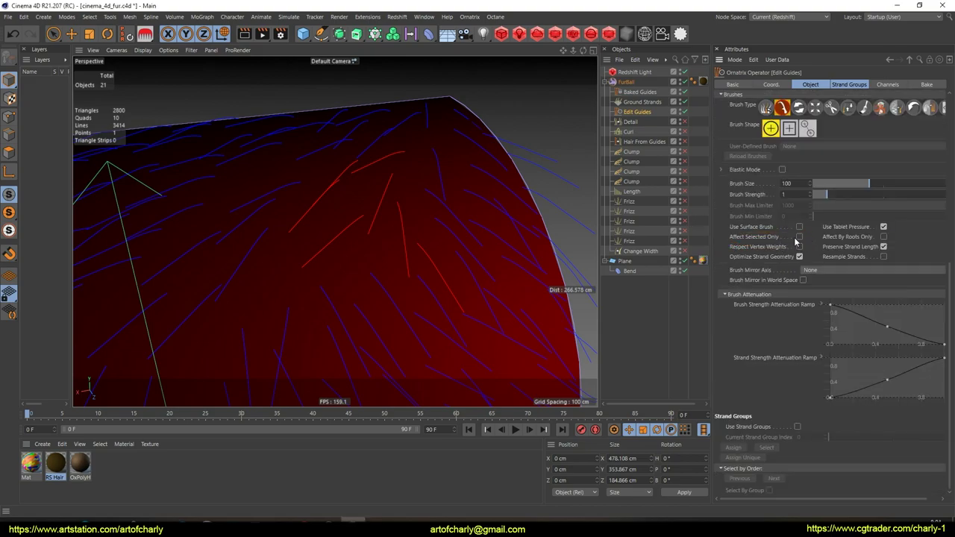
# Step: Comb the selected group of guides into curved shapes with the Move brush, checking them from several angles
pyautogui.moveTo(340, 210)
pyautogui.keyDown('alt'); pyautogui.mouseDown()
pyautogui.moveTo(486, 212)
pyautogui.moveTo(312, 210)
pyautogui.moveTo(178, 182)
pyautogui.moveTo(380, 221)
pyautogui.moveTo(479, 217)
pyautogui.moveTo(435, 247)
pyautogui.moveTo(306, 272)
pyautogui.moveTo(256, 241)
pyautogui.mouseUp(); pyautogui.keyUp('alt')
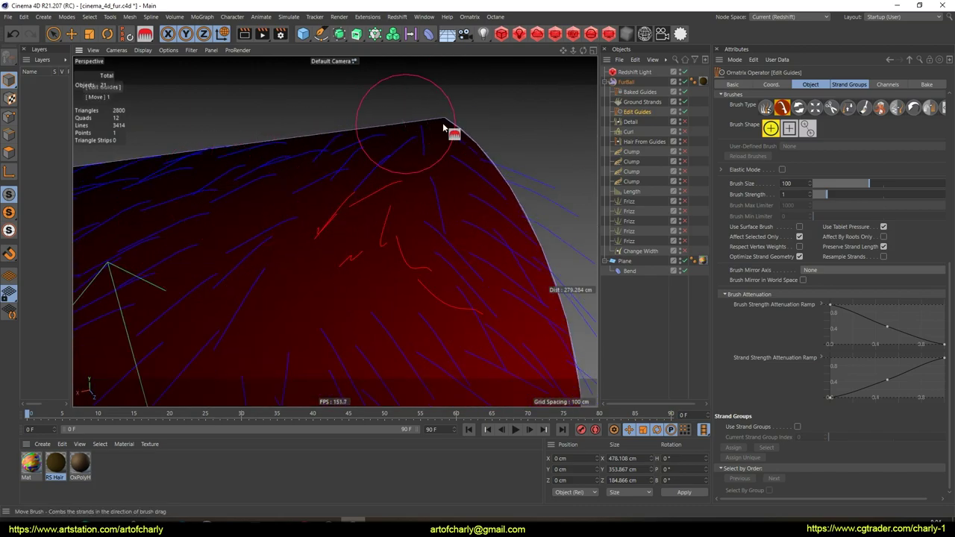
pyautogui.moveTo(492, 244)
pyautogui.keyDown('alt'); pyautogui.mouseDown()
pyautogui.moveTo(408, 216)
pyautogui.moveTo(433, 327)
pyautogui.mouseUp(); pyautogui.keyUp('alt')
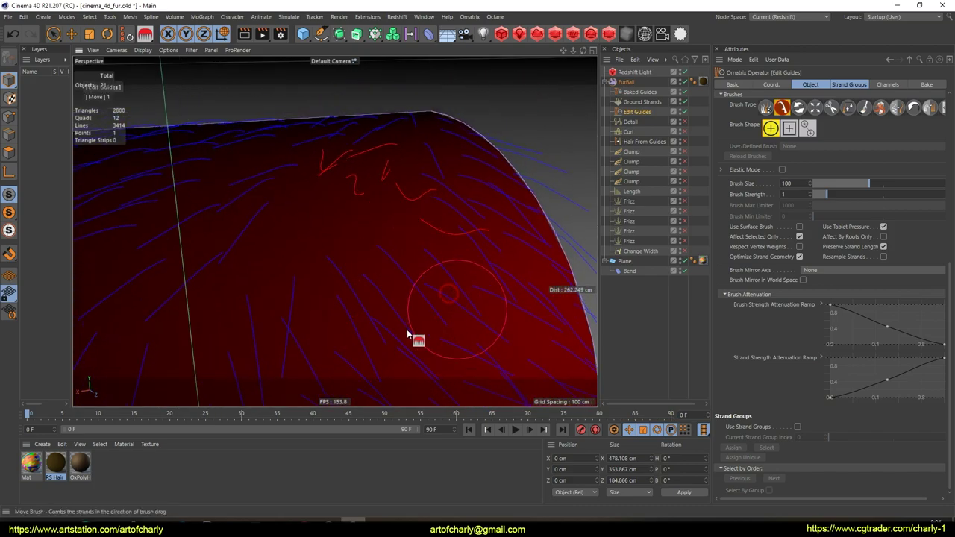
pyautogui.moveTo(324, 277)
pyautogui.keyDown('alt'); pyautogui.mouseDown()
pyautogui.moveTo(427, 300)
pyautogui.moveTo(277, 295)
pyautogui.moveTo(314, 273)
pyautogui.moveTo(269, 257)
pyautogui.mouseUp(); pyautogui.keyUp('alt')
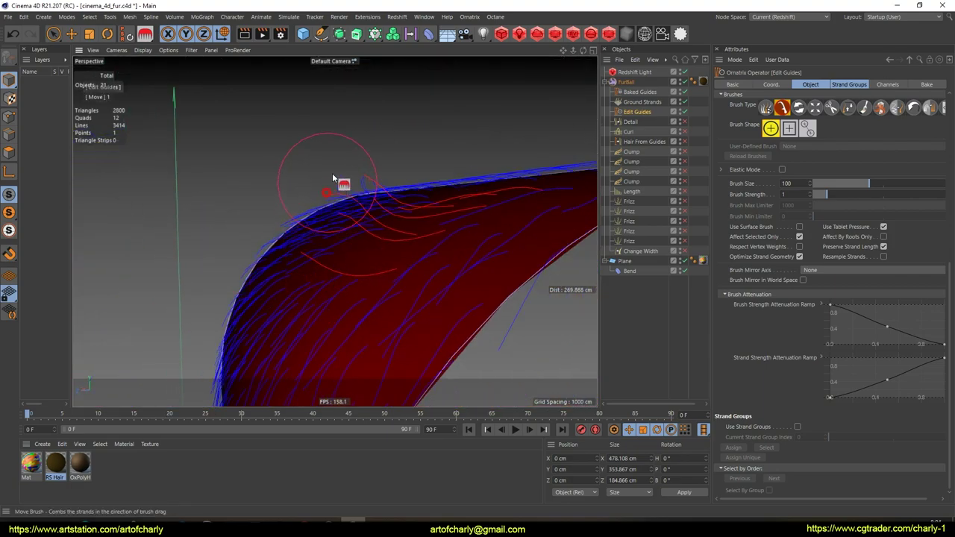
pyautogui.keyDown('alt'); pyautogui.moveTo(361, 195); pyautogui.dragTo(680, 248); pyautogui.keyUp('alt')
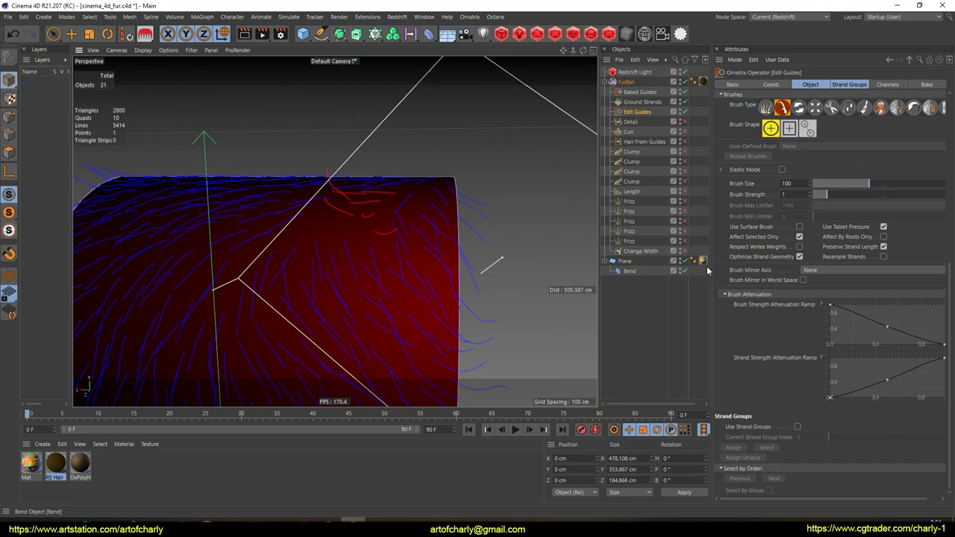
pyautogui.moveTo(437, 171)
pyautogui.keyDown('alt'); pyautogui.mouseDown()
pyautogui.moveTo(420, 166)
pyautogui.moveTo(417, 192)
pyautogui.moveTo(382, 196)
pyautogui.moveTo(444, 217)
pyautogui.moveTo(430, 203)
pyautogui.mouseUp(); pyautogui.keyUp('alt')
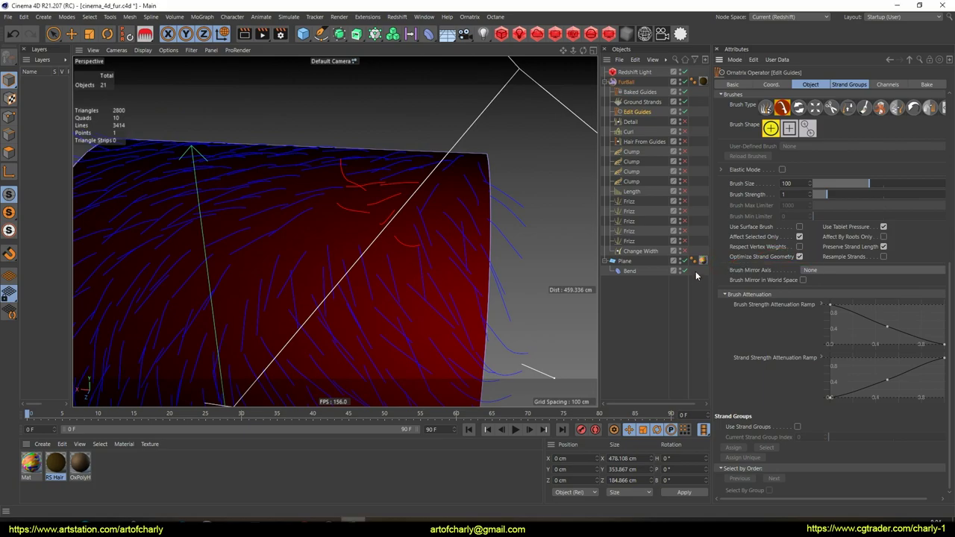
pyautogui.keyDown('alt'); pyautogui.moveTo(474, 266); pyautogui.dragTo(490, 230); pyautogui.keyUp('alt')
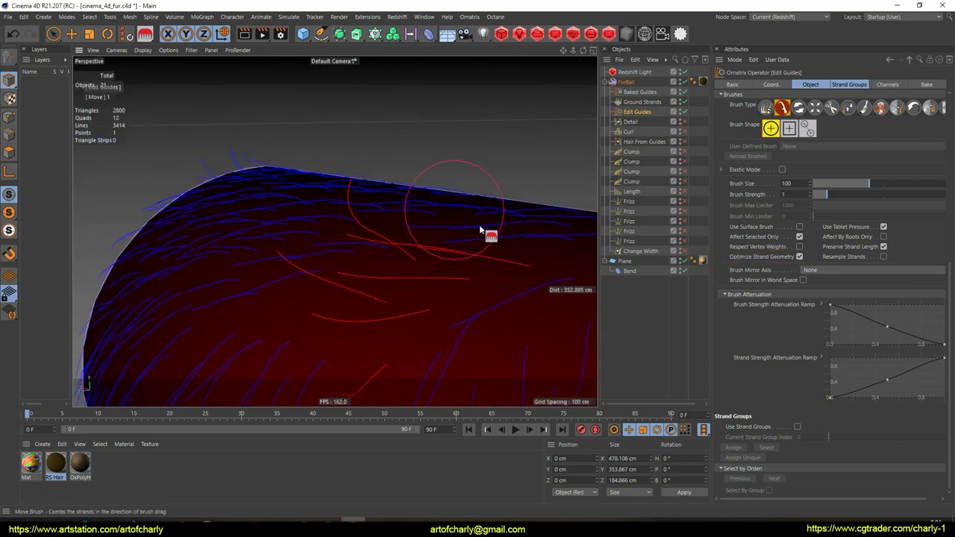
# Step: Select only one of the combed guides near the plane's upper edge with Live Select
pyautogui.scroll(5, 777, 149)
pyautogui.click(762, 110)
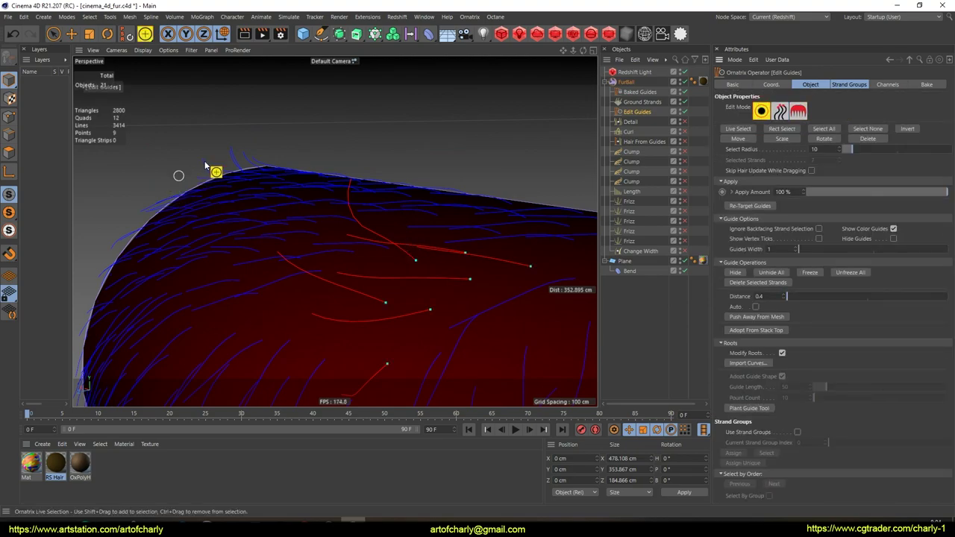
pyautogui.keyDown('alt'); pyautogui.moveTo(340, 189); pyautogui.dragTo(372, 192); pyautogui.keyUp('alt')
pyautogui.click(432, 223)
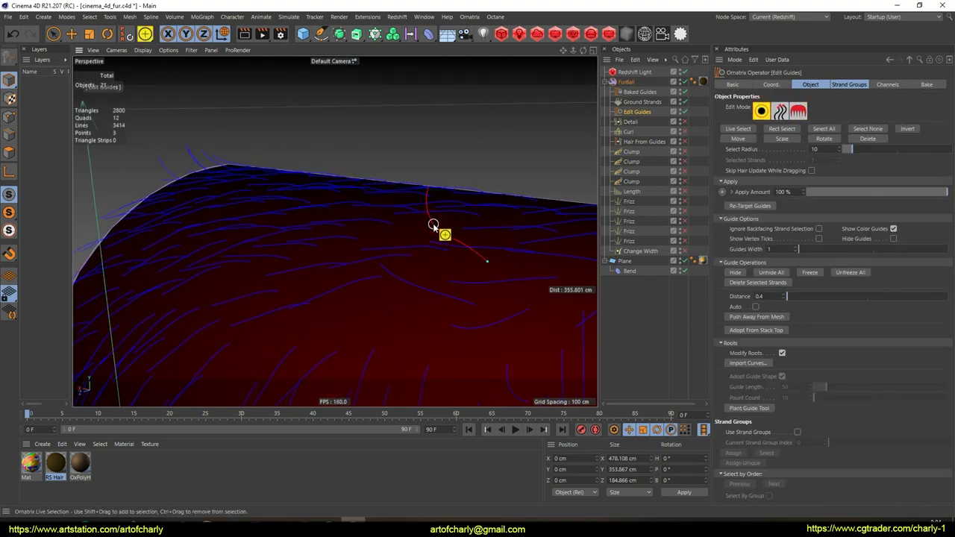
# Step: Comb the single selected guide into a hooked shape with Optimize Strand Geometry disabled
pyautogui.keyDown('alt'); pyautogui.moveTo(432, 223); pyautogui.dragTo(363, 205); pyautogui.keyUp('alt')
pyautogui.press('space')
pyautogui.moveTo(333, 164)
pyautogui.mouseDown()
pyautogui.moveTo(283, 186)
pyautogui.moveTo(284, 224)
pyautogui.moveTo(277, 192)
pyautogui.moveTo(363, 119)
pyautogui.moveTo(350, 117)
pyautogui.moveTo(271, 177)
pyautogui.moveTo(180, 153)
pyautogui.moveTo(365, 119)
pyautogui.moveTo(320, 136)
pyautogui.moveTo(351, 189)
pyautogui.moveTo(326, 171)
pyautogui.moveTo(205, 161)
pyautogui.moveTo(271, 147)
pyautogui.moveTo(433, 230)
pyautogui.moveTo(229, 198)
pyautogui.moveTo(270, 192)
pyautogui.moveTo(291, 151)
pyautogui.mouseUp()
pyautogui.moveTo(420, 259)
pyautogui.keyDown('alt'); pyautogui.mouseDown()
pyautogui.moveTo(454, 245)
pyautogui.moveTo(412, 249)
pyautogui.moveTo(460, 247)
pyautogui.moveTo(437, 245)
pyautogui.mouseUp(); pyautogui.keyUp('alt')
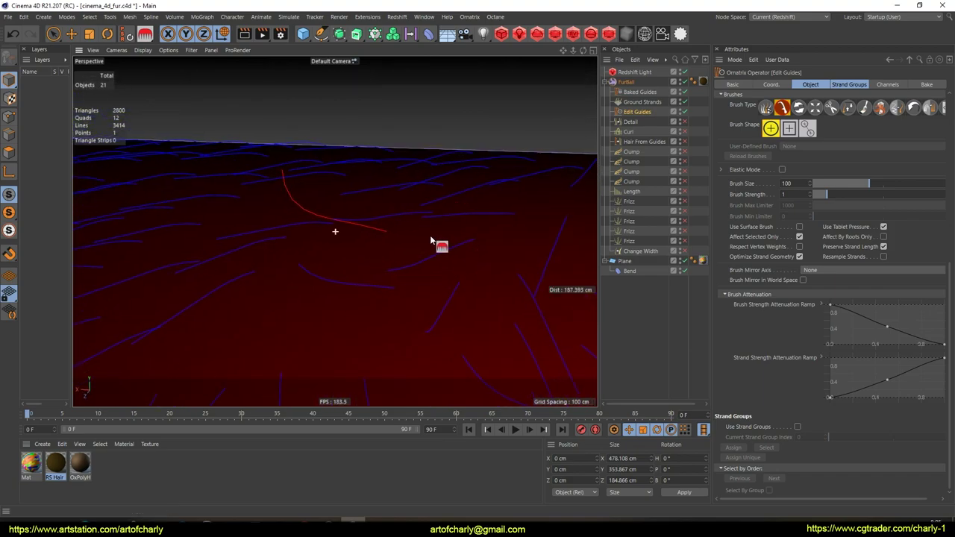
pyautogui.moveTo(286, 234)
pyautogui.keyDown('alt'); pyautogui.mouseDown()
pyautogui.moveTo(329, 226)
pyautogui.moveTo(311, 217)
pyautogui.mouseUp(); pyautogui.keyUp('alt')
pyautogui.moveTo(320, 152)
pyautogui.mouseDown()
pyautogui.moveTo(286, 192)
pyautogui.moveTo(282, 234)
pyautogui.moveTo(307, 144)
pyautogui.moveTo(253, 209)
pyautogui.moveTo(256, 256)
pyautogui.moveTo(288, 217)
pyautogui.moveTo(303, 136)
pyautogui.moveTo(290, 203)
pyautogui.moveTo(316, 143)
pyautogui.moveTo(347, 142)
pyautogui.moveTo(317, 145)
pyautogui.moveTo(346, 184)
pyautogui.moveTo(323, 144)
pyautogui.moveTo(410, 208)
pyautogui.moveTo(371, 282)
pyautogui.moveTo(396, 287)
pyautogui.mouseUp()
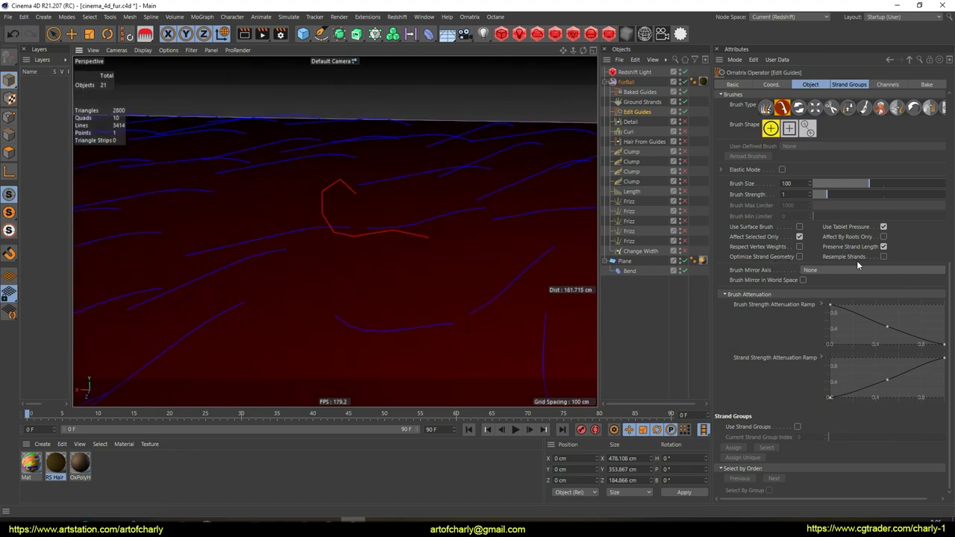
# Step: Comb the hooked guide back toward the plane's upper edge with the Move brush
pyautogui.keyDown('alt'); pyautogui.moveTo(385, 223); pyautogui.dragTo(353, 223); pyautogui.keyUp('alt')
pyautogui.moveTo(350, 187)
pyautogui.mouseDown()
pyautogui.moveTo(334, 146)
pyautogui.moveTo(266, 152)
pyautogui.mouseUp()
pyautogui.moveTo(375, 263); pyautogui.dragTo(292, 210)
pyautogui.moveTo(397, 225)
pyautogui.mouseDown()
pyautogui.moveTo(242, 179)
pyautogui.moveTo(179, 142)
pyautogui.moveTo(279, 187)
pyautogui.moveTo(362, 179)
pyautogui.moveTo(258, 160)
pyautogui.moveTo(244, 171)
pyautogui.moveTo(299, 212)
pyautogui.moveTo(293, 221)
pyautogui.mouseUp()
pyautogui.keyDown('alt'); pyautogui.moveTo(177, 224); pyautogui.dragTo(262, 207, button='middle'); pyautogui.keyUp('alt')
pyautogui.moveTo(384, 218)
pyautogui.mouseDown()
pyautogui.moveTo(374, 228)
pyautogui.moveTo(306, 151)
pyautogui.mouseUp()
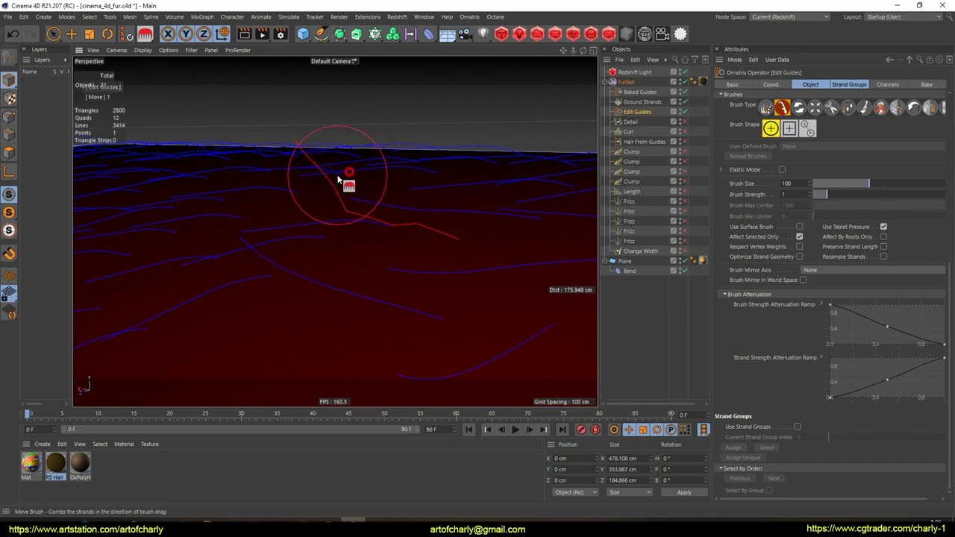
# Step: Disable Preserve Strand Length and stretch the selected guide's tip out beyond the plane's surface
pyautogui.scroll(-2, 281, 212)
pyautogui.scroll(-3, 283, 214)
pyautogui.moveTo(278, 242)
pyautogui.keyDown('alt'); pyautogui.mouseDown()
pyautogui.moveTo(294, 232)
pyautogui.moveTo(295, 202)
pyautogui.mouseUp(); pyautogui.keyUp('alt')
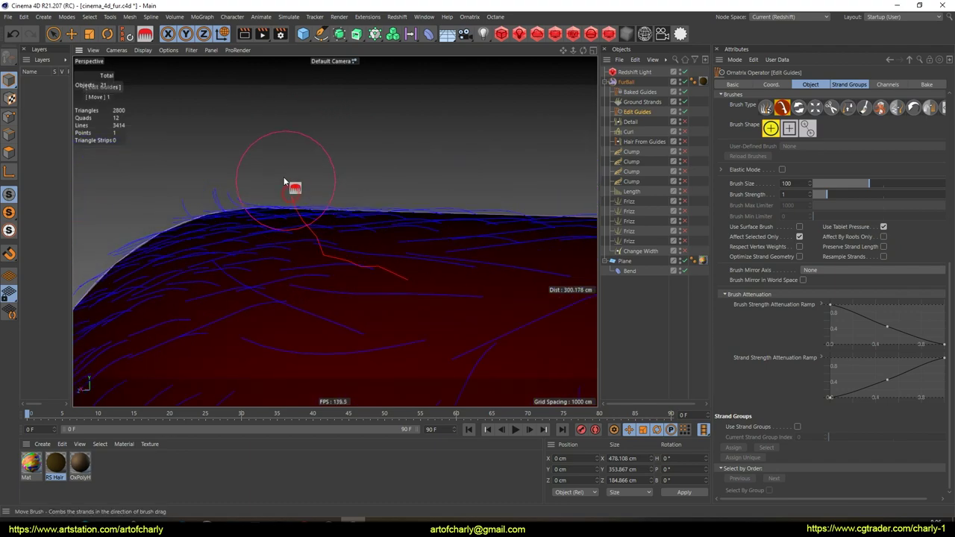
pyautogui.moveTo(191, 130); pyautogui.dragTo(189, 158)
pyautogui.moveTo(297, 201); pyautogui.dragTo(253, 194)
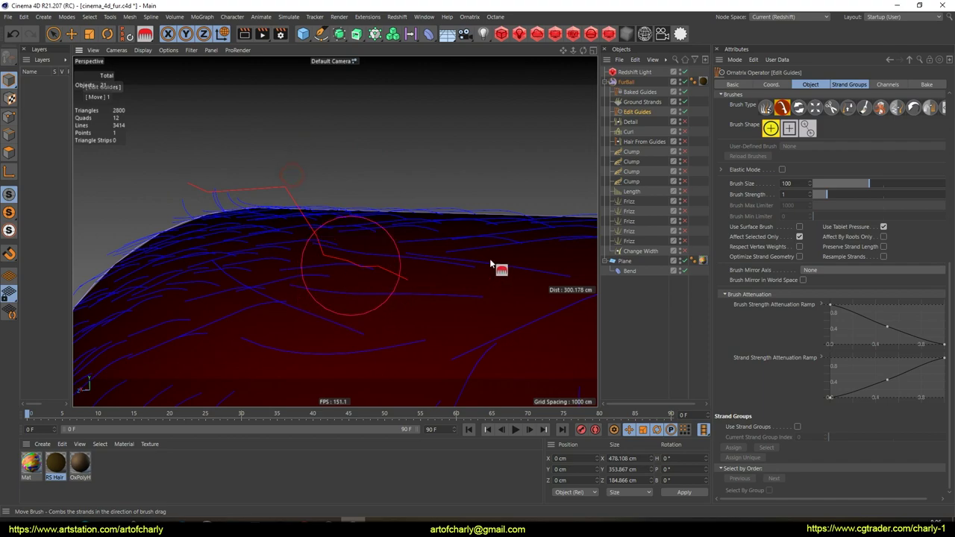
# Step: Enable Resample Strands and comb the stretched guide into an arch above the surface
pyautogui.click(883, 257)
pyautogui.moveTo(286, 213)
pyautogui.mouseDown()
pyautogui.moveTo(249, 207)
pyautogui.moveTo(273, 211)
pyautogui.moveTo(265, 240)
pyautogui.moveTo(296, 212)
pyautogui.moveTo(209, 186)
pyautogui.mouseUp()
pyautogui.moveTo(283, 202); pyautogui.dragTo(346, 199)
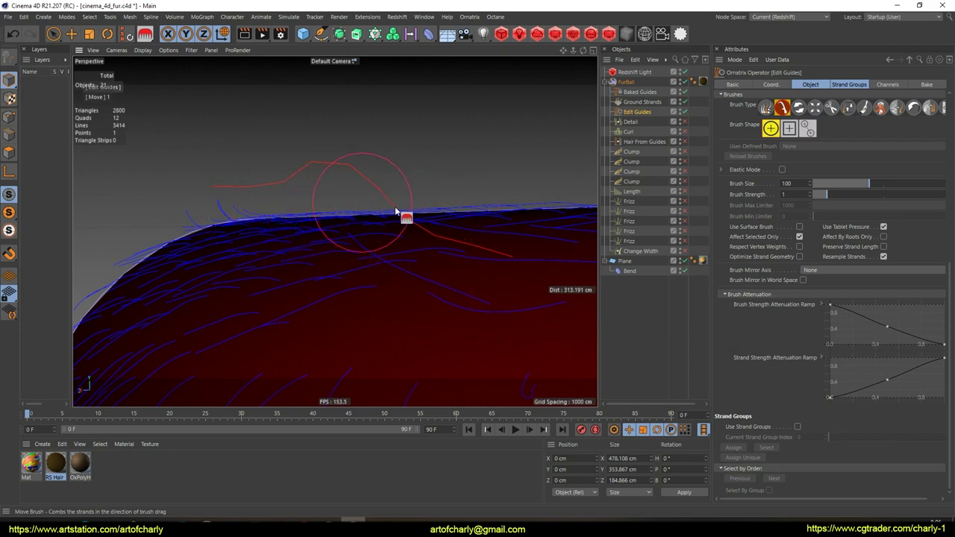
pyautogui.keyDown('alt'); pyautogui.moveTo(365, 182); pyautogui.dragTo(351, 202); pyautogui.keyUp('alt')
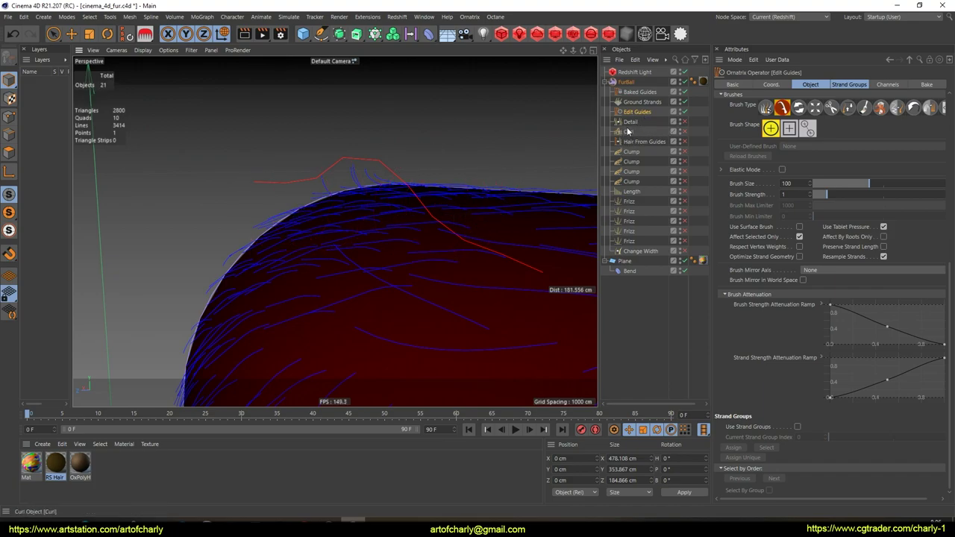
pyautogui.keyDown('alt'); pyautogui.moveTo(299, 214); pyautogui.dragTo(286, 209); pyautogui.keyUp('alt')
pyautogui.moveTo(281, 215)
pyautogui.keyDown('alt'); pyautogui.mouseDown()
pyautogui.moveTo(378, 218)
pyautogui.moveTo(387, 205)
pyautogui.moveTo(359, 224)
pyautogui.moveTo(395, 184)
pyautogui.mouseUp(); pyautogui.keyUp('alt')
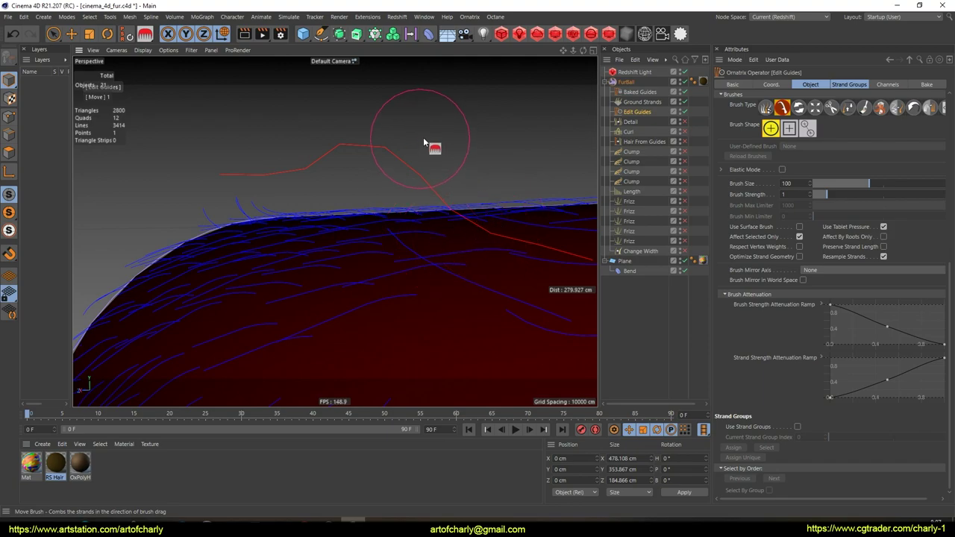
# Step: Enable the Detail operator, add an Edit Guides operator directly after it and comb the selected guide's tip upward
pyautogui.click(631, 122)
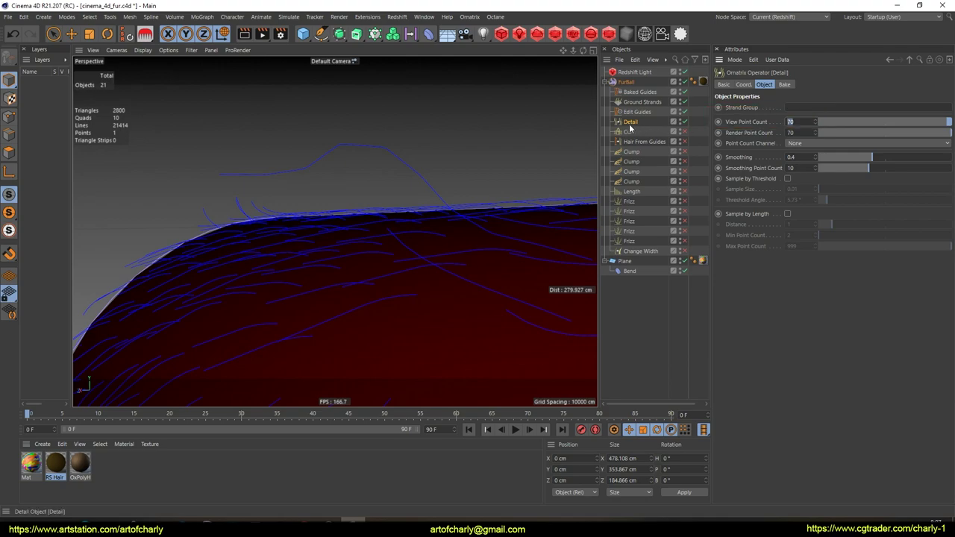
pyautogui.click(476, 18)
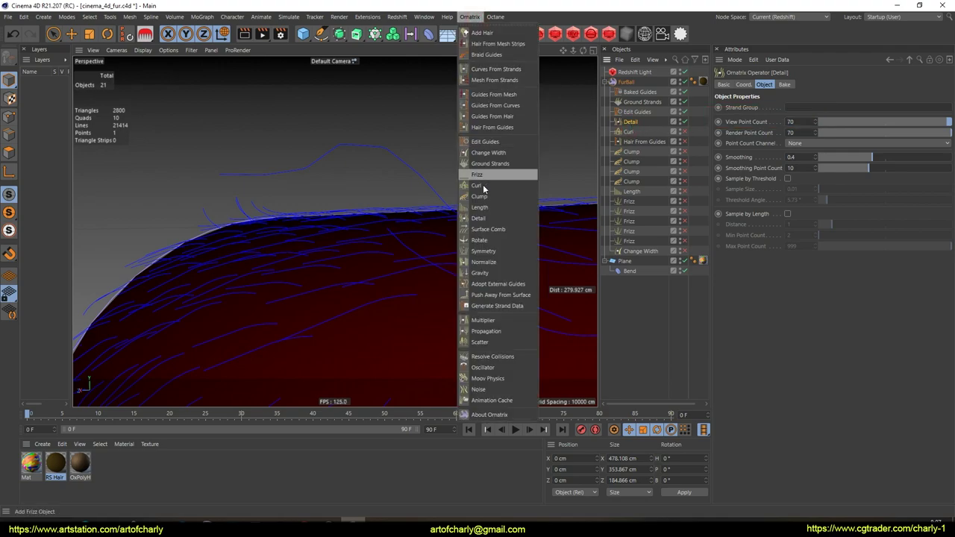
pyautogui.click(495, 143)
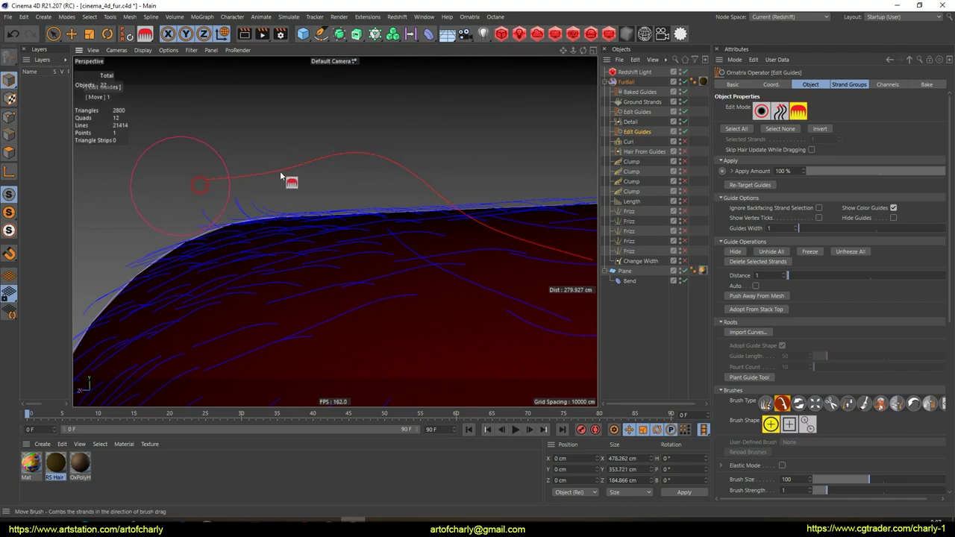
pyautogui.moveTo(190, 120)
pyautogui.mouseDown()
pyautogui.moveTo(192, 136)
pyautogui.moveTo(220, 148)
pyautogui.mouseUp()
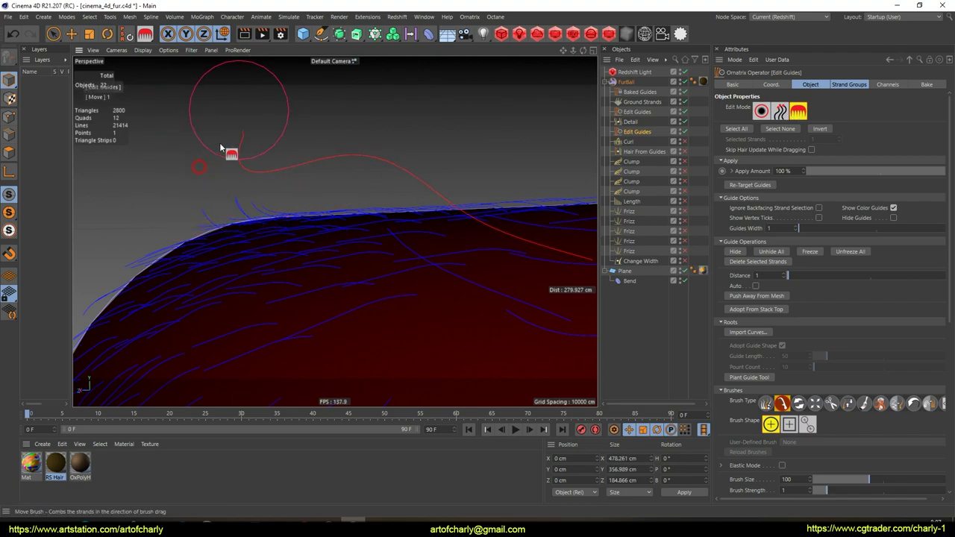
pyautogui.keyDown('alt'); pyautogui.moveTo(286, 109); pyautogui.dragTo(321, 162, button='middle'); pyautogui.keyUp('alt')
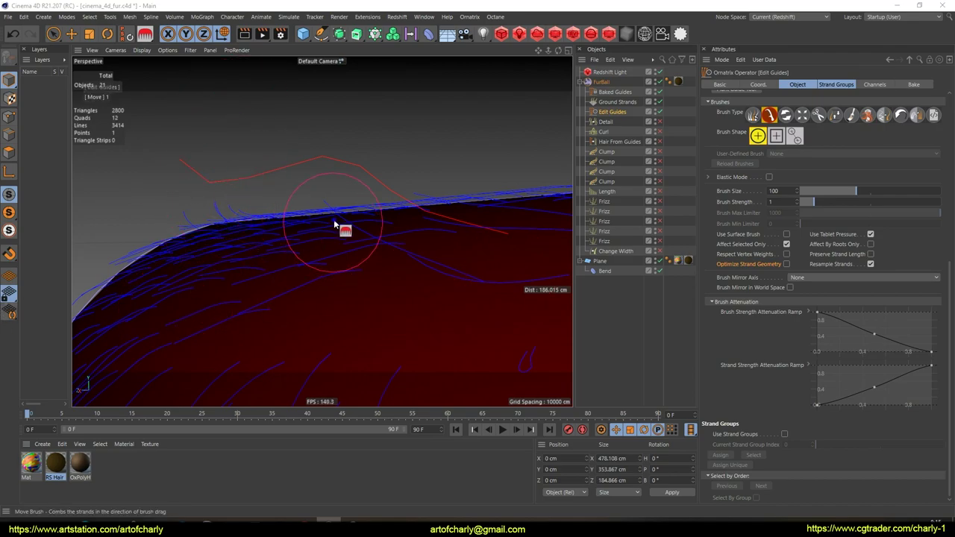
# Step: Select a patch of guides near the plane's outer side edge with Live Select
pyautogui.scroll(-8, 335, 222)
pyautogui.keyDown('alt'); pyautogui.moveTo(354, 248); pyautogui.dragTo(387, 235); pyautogui.keyUp('alt')
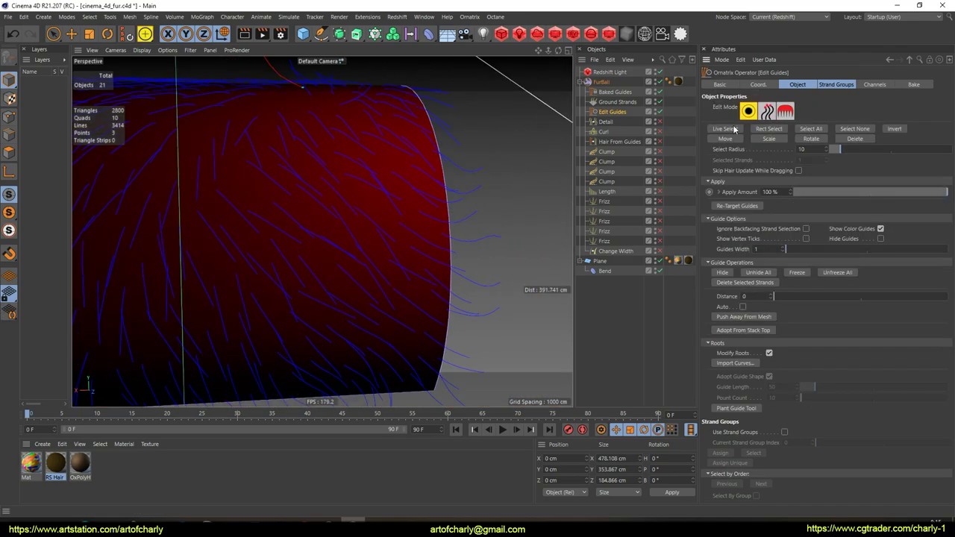
pyautogui.click(735, 129)
pyautogui.keyDown('alt'); pyautogui.moveTo(277, 211); pyautogui.dragTo(384, 237); pyautogui.keyUp('alt')
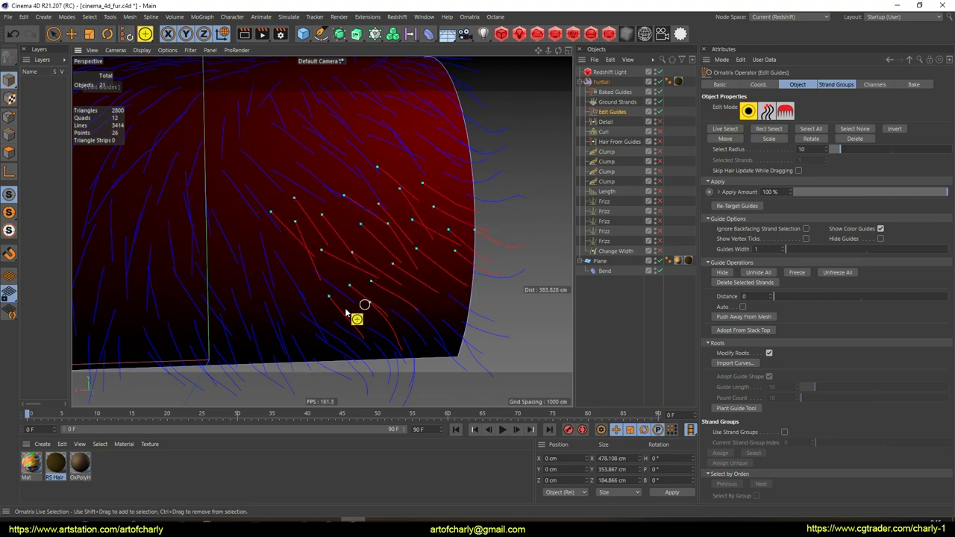
# Step: Trim the tips of the selected guides near the plane's side edge with the Cut brush
pyautogui.click(789, 112)
pyautogui.scroll(-3, 757, 209)
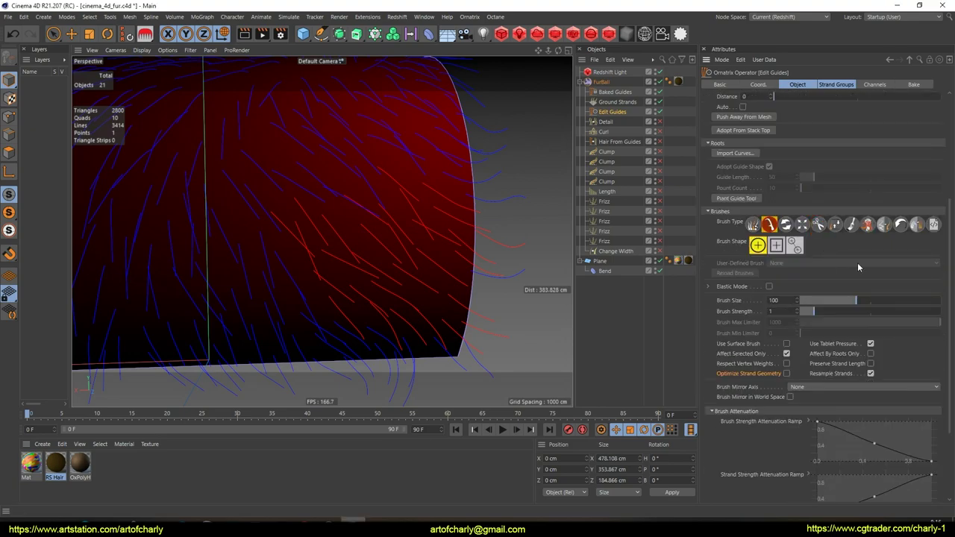
pyautogui.click(819, 225)
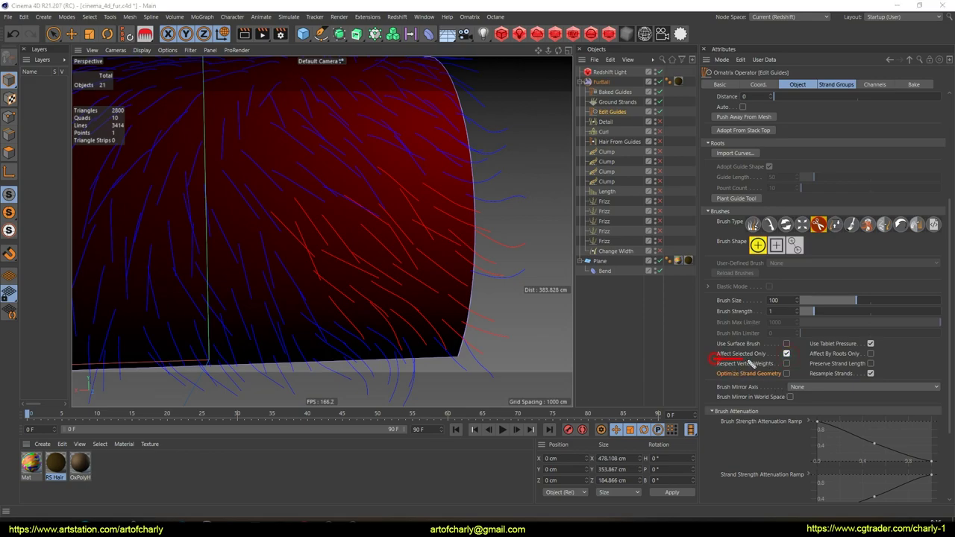
pyautogui.keyDown('alt'); pyautogui.moveTo(462, 295); pyautogui.dragTo(444, 254, button='middle'); pyautogui.keyUp('alt')
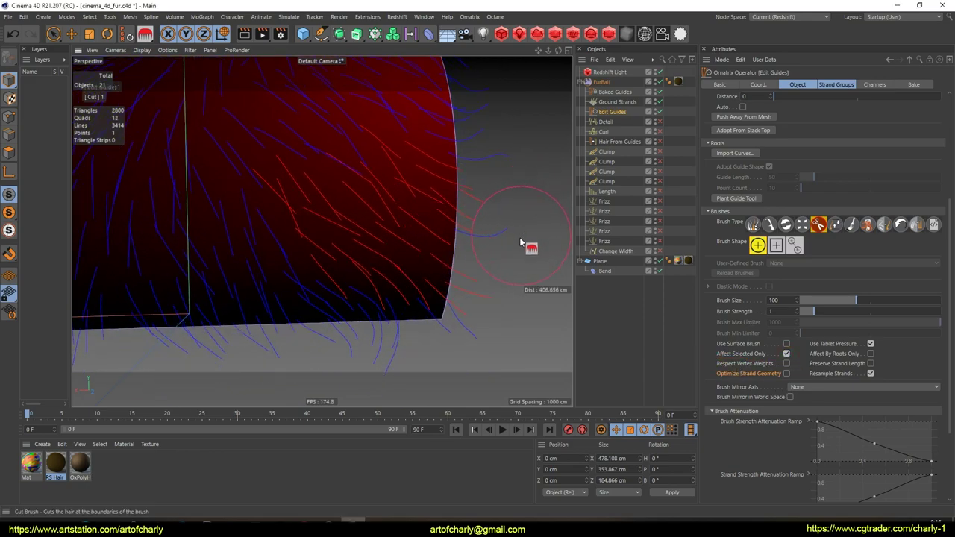
pyautogui.moveTo(489, 280)
pyautogui.mouseDown()
pyautogui.moveTo(453, 307)
pyautogui.moveTo(380, 332)
pyautogui.moveTo(327, 331)
pyautogui.mouseUp()
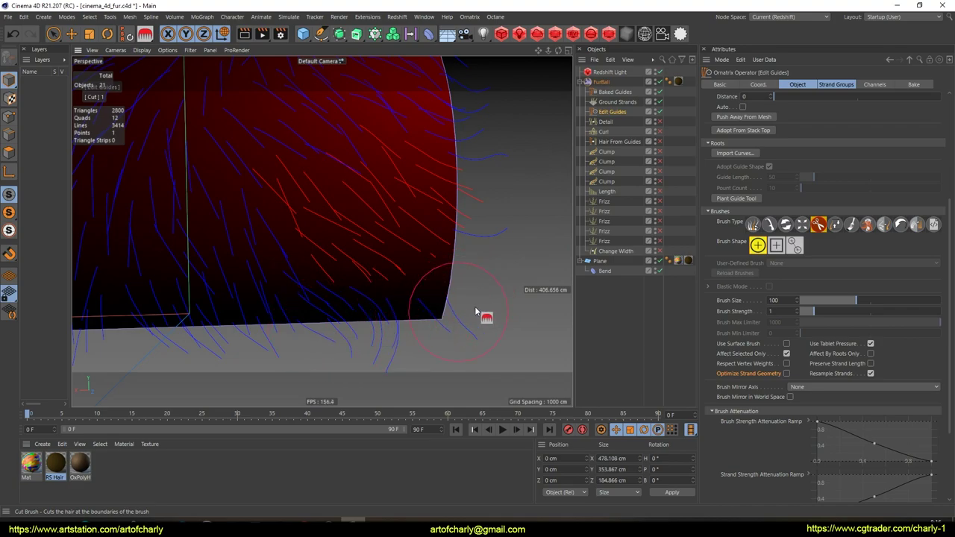
pyautogui.keyDown('alt'); pyautogui.moveTo(500, 318); pyautogui.dragTo(519, 293, button='middle'); pyautogui.keyUp('alt')
pyautogui.keyDown('alt'); pyautogui.moveTo(500, 325); pyautogui.dragTo(484, 306); pyautogui.keyUp('alt')
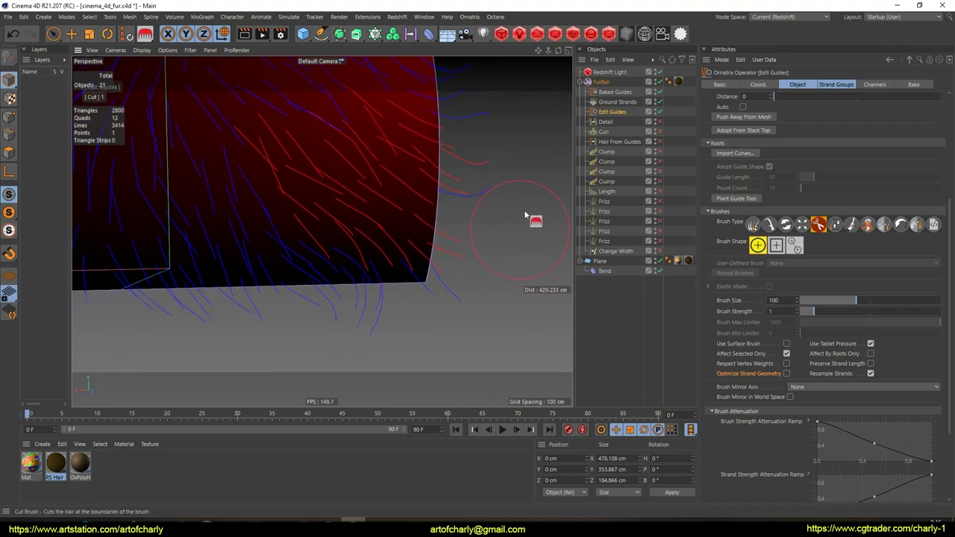
# Step: Remove guides from the patch selection with Live Select until only three spread-out guides stay selected
pyautogui.scroll(5, 821, 187)
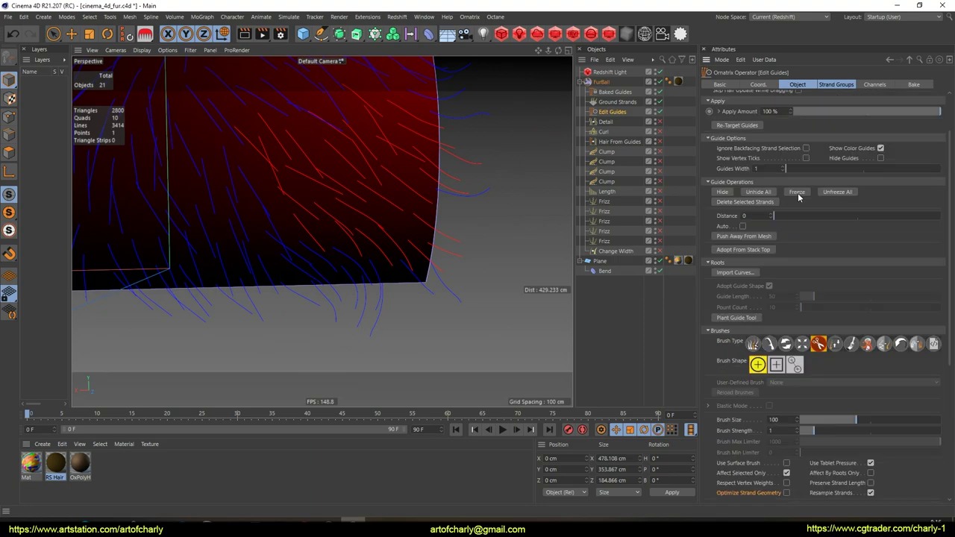
pyautogui.click(748, 110)
pyautogui.click(725, 130)
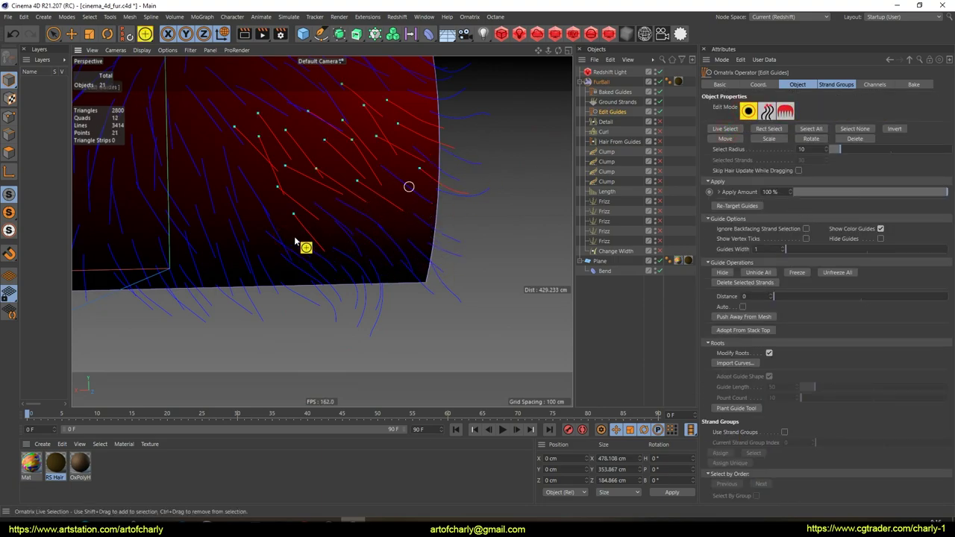
pyautogui.moveTo(335, 212)
pyautogui.keyDown('ctrl'); pyautogui.mouseDown()
pyautogui.moveTo(371, 166)
pyautogui.moveTo(326, 171)
pyautogui.mouseUp(); pyautogui.keyUp('ctrl')
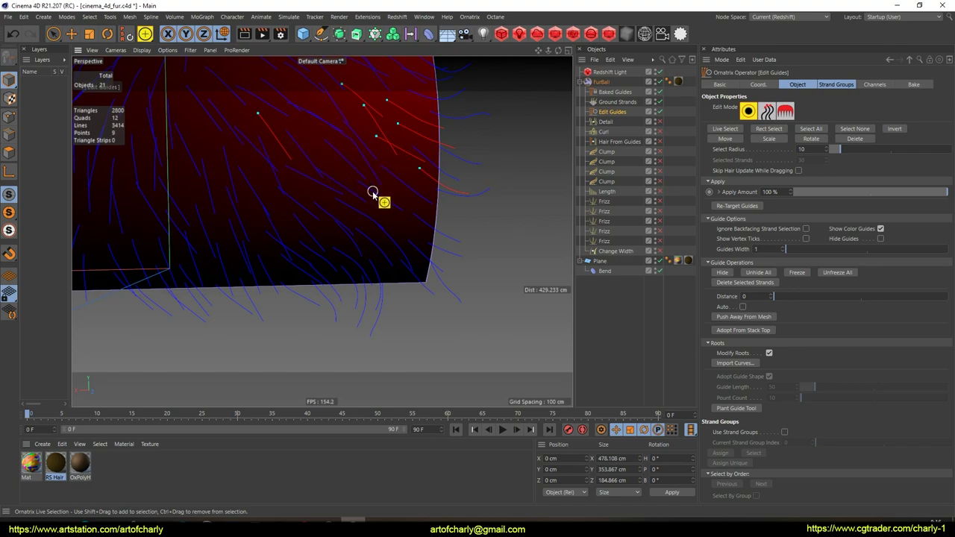
pyautogui.moveTo(344, 136); pyautogui.dragTo(356, 143)
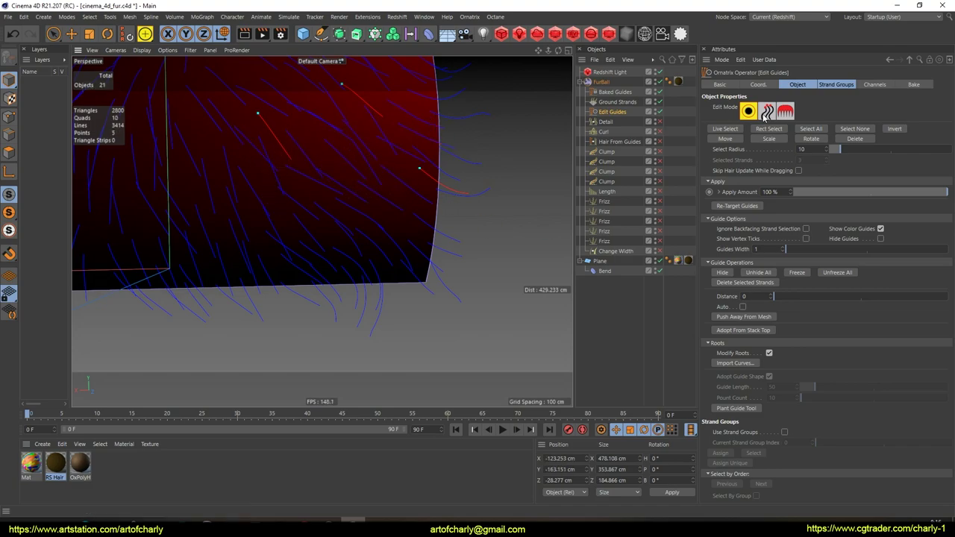
# Step: Shorten the three selected guides with the Cut brush
pyautogui.click(785, 111)
pyautogui.scroll(-4, 865, 256)
pyautogui.keyDown('alt'); pyautogui.moveTo(364, 255); pyautogui.dragTo(353, 282, button='middle'); pyautogui.keyUp('alt')
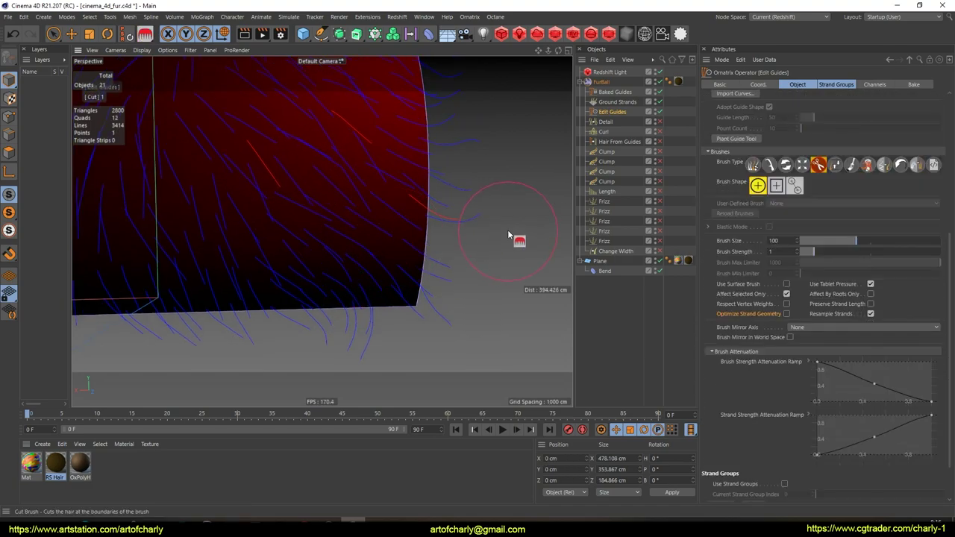
pyautogui.moveTo(490, 242)
pyautogui.mouseDown()
pyautogui.moveTo(420, 144)
pyautogui.moveTo(292, 243)
pyautogui.moveTo(293, 232)
pyautogui.mouseUp()
pyautogui.keyDown('alt'); pyautogui.moveTo(399, 258); pyautogui.dragTo(435, 222, button='right'); pyautogui.keyUp('alt')
pyautogui.moveTo(434, 222)
pyautogui.keyDown('alt'); pyautogui.mouseDown(button='middle')
pyautogui.moveTo(422, 231)
pyautogui.moveTo(442, 238)
pyautogui.mouseUp(button='middle'); pyautogui.keyUp('alt')
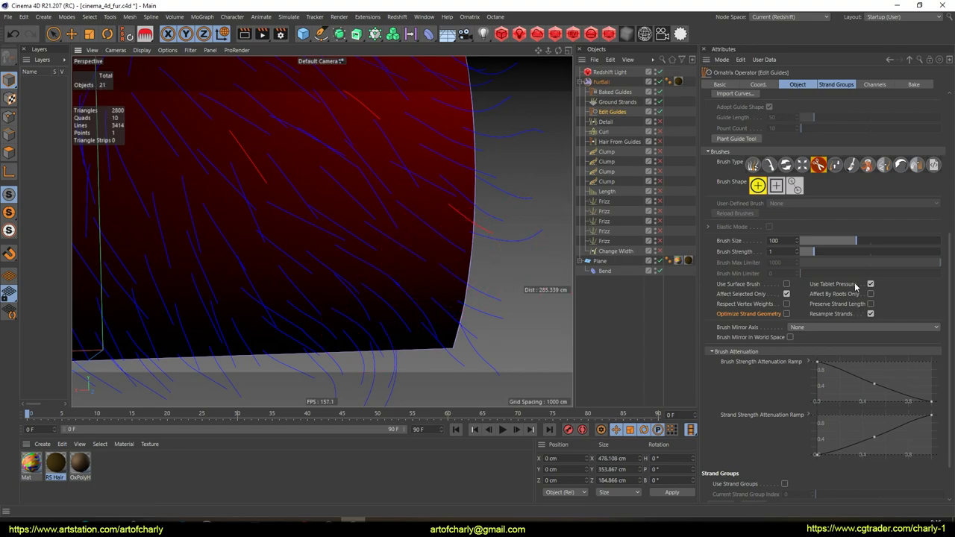
# Step: Lengthen the three selected guides with the Length brush, affecting the selected strands only
pyautogui.click(835, 165)
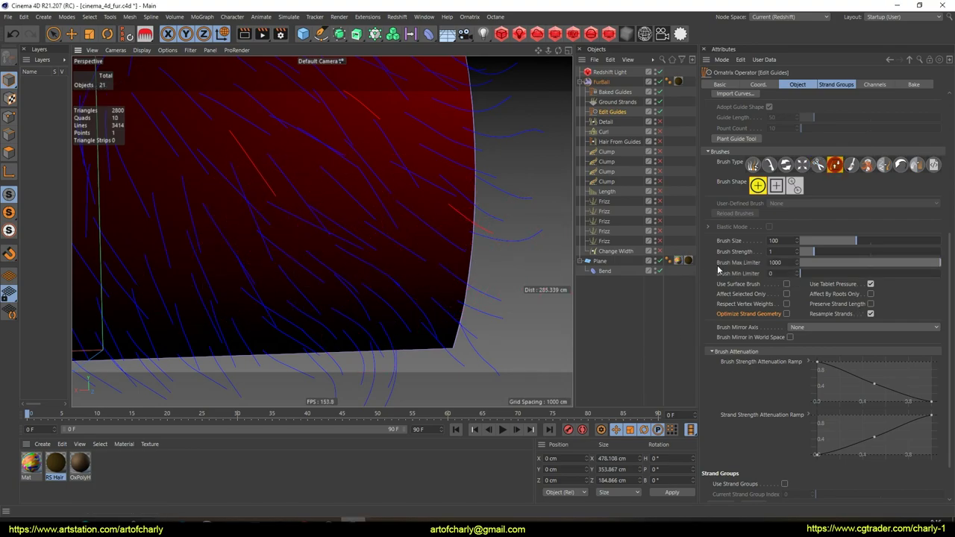
pyautogui.scroll(-1, 784, 353)
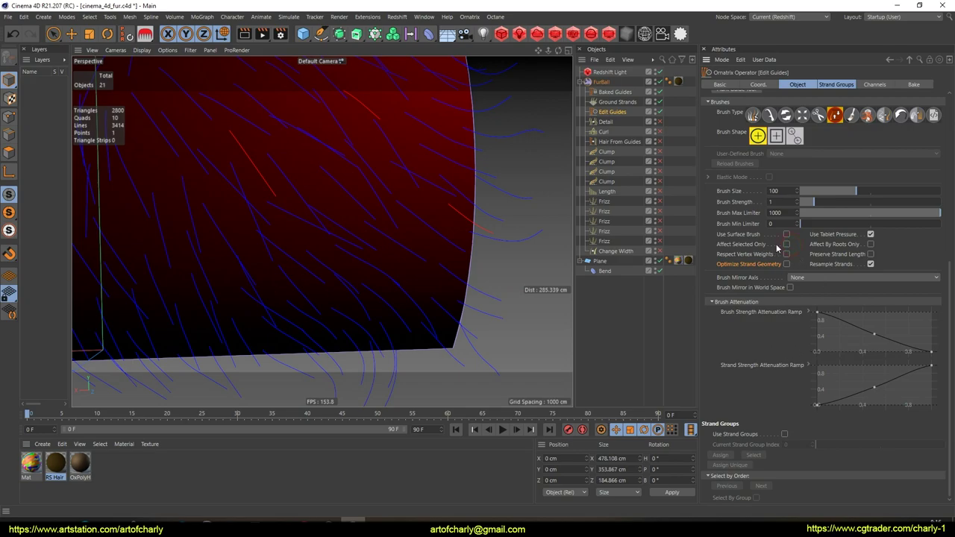
pyautogui.moveTo(497, 282)
pyautogui.mouseDown()
pyautogui.moveTo(299, 218)
pyautogui.moveTo(344, 202)
pyautogui.moveTo(380, 141)
pyautogui.moveTo(424, 191)
pyautogui.mouseUp()
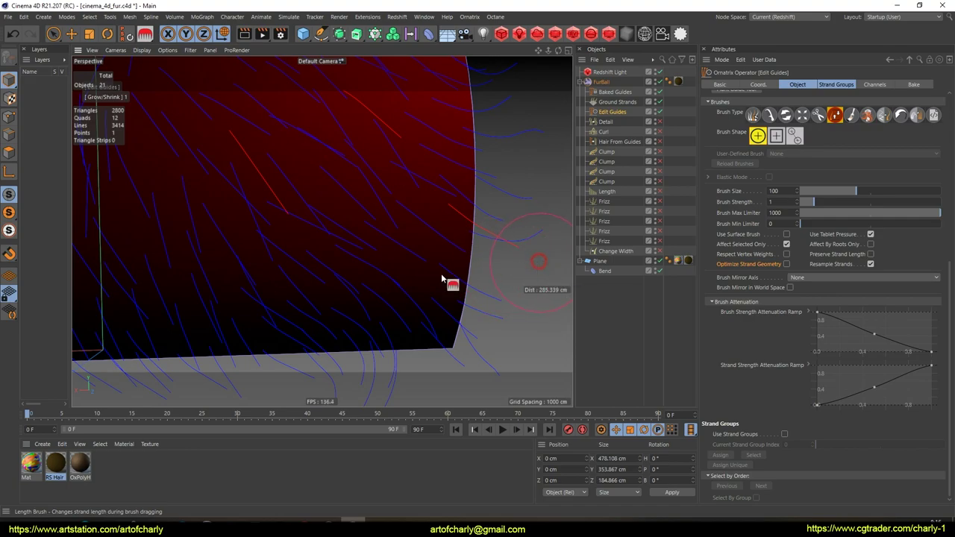
# Step: Comb the three selected guides into strong bends with the Move brush
pyautogui.click(769, 114)
pyautogui.moveTo(315, 275)
pyautogui.mouseDown()
pyautogui.moveTo(305, 252)
pyautogui.moveTo(284, 277)
pyautogui.moveTo(292, 239)
pyautogui.moveTo(295, 256)
pyautogui.moveTo(262, 324)
pyautogui.moveTo(202, 309)
pyautogui.mouseUp()
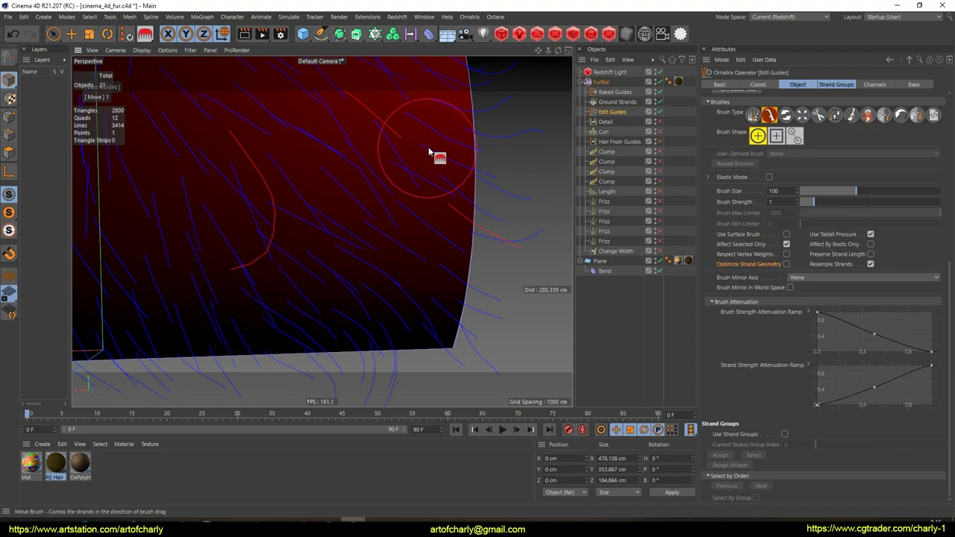
pyautogui.moveTo(432, 155); pyautogui.dragTo(471, 136)
pyautogui.keyDown('alt'); pyautogui.moveTo(414, 160); pyautogui.dragTo(417, 142, button='middle'); pyautogui.keyUp('alt')
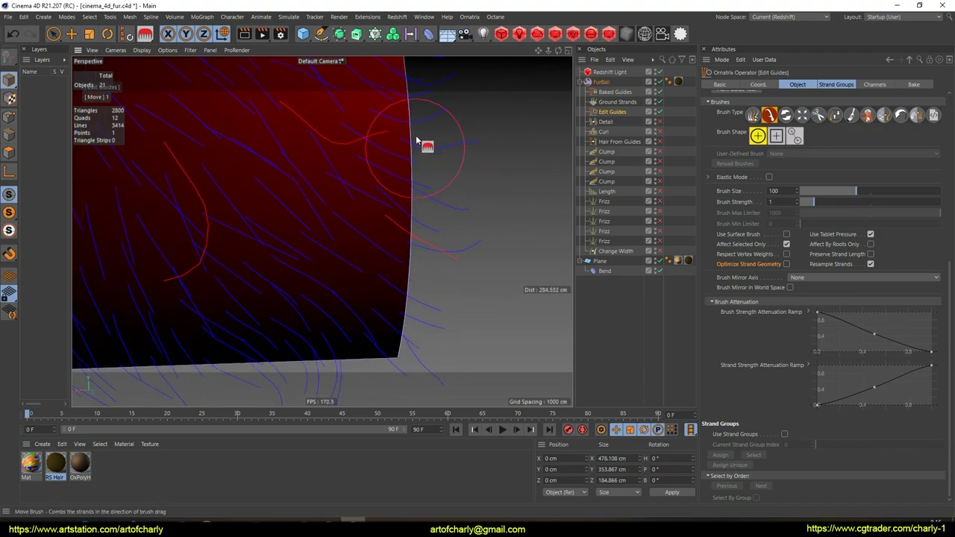
pyautogui.moveTo(352, 130); pyautogui.dragTo(397, 192)
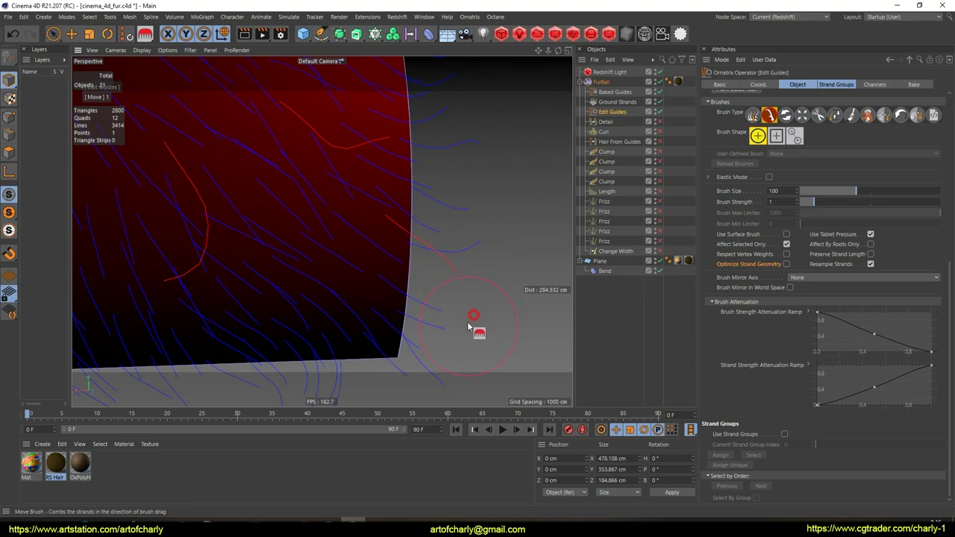
pyautogui.moveTo(473, 309)
pyautogui.mouseDown()
pyautogui.moveTo(444, 348)
pyautogui.moveTo(429, 291)
pyautogui.mouseUp()
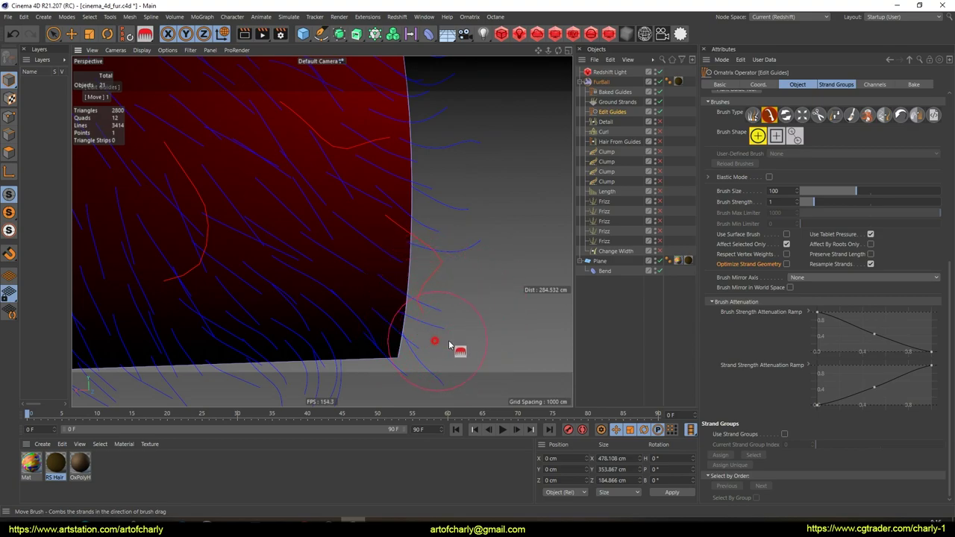
pyautogui.keyDown('alt'); pyautogui.moveTo(320, 216); pyautogui.dragTo(322, 250, button='right'); pyautogui.keyUp('alt')
pyautogui.moveTo(315, 292)
pyautogui.keyDown('alt'); pyautogui.mouseDown()
pyautogui.moveTo(379, 286)
pyautogui.moveTo(329, 277)
pyautogui.mouseUp(); pyautogui.keyUp('alt')
# Step: Enable Optimize Strand Geometry and relax the bends of the three selected guides with the Smooth brush at strength 10
pyautogui.click(885, 116)
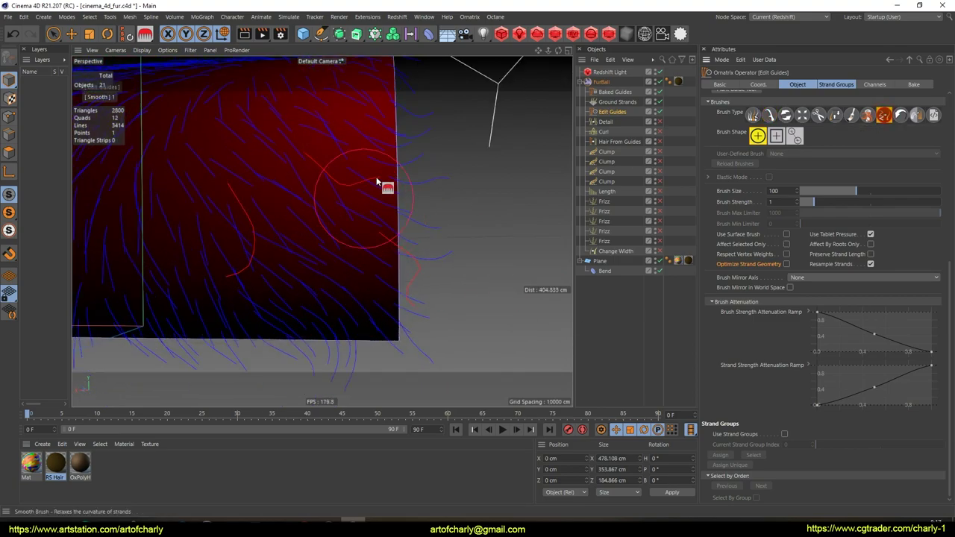
pyautogui.keyDown('alt'); pyautogui.moveTo(383, 187); pyautogui.dragTo(326, 216); pyautogui.keyUp('alt')
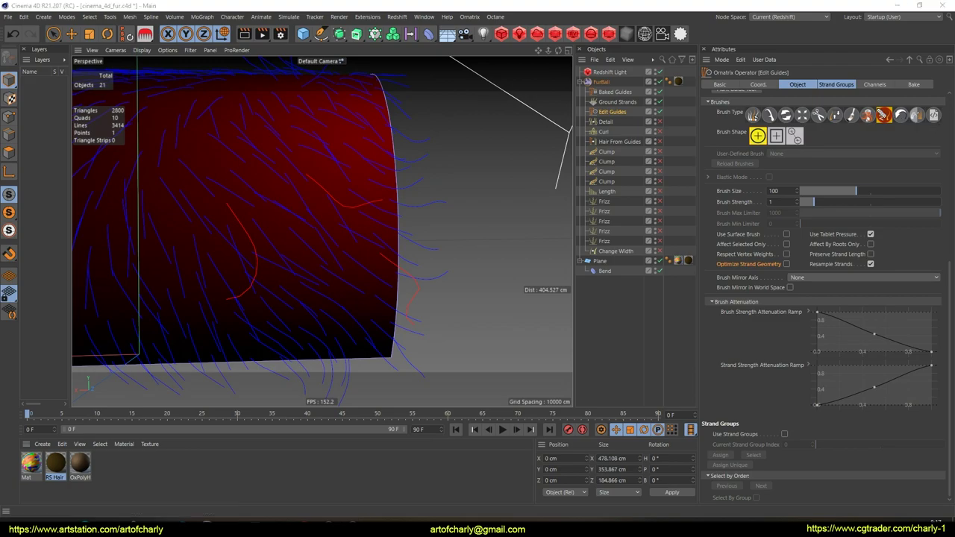
pyautogui.press('Escape')
pyautogui.keyDown('alt'); pyautogui.moveTo(256, 289); pyautogui.dragTo(286, 250, button='middle'); pyautogui.keyUp('alt')
pyautogui.keyDown('alt'); pyautogui.moveTo(286, 251); pyautogui.dragTo(314, 222, button='right'); pyautogui.keyUp('alt')
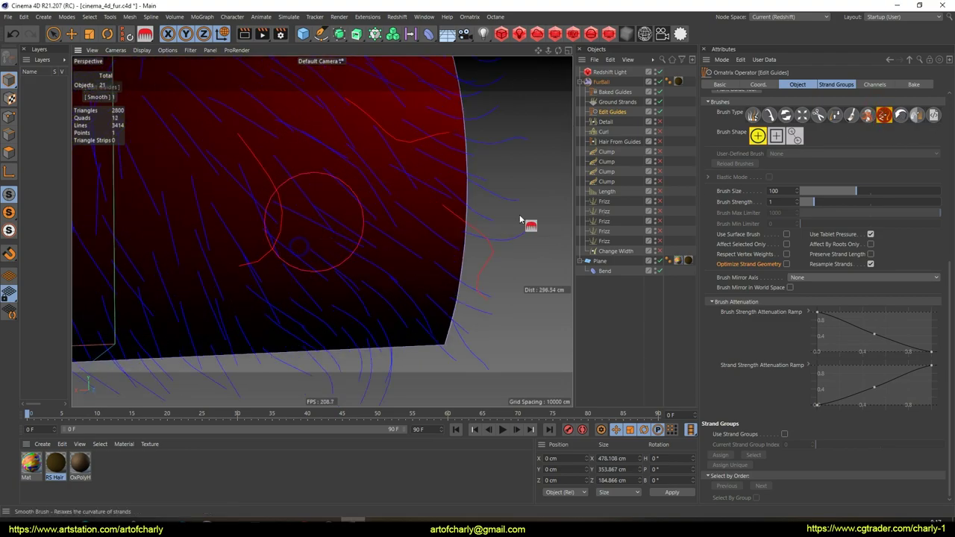
pyautogui.moveTo(813, 203); pyautogui.dragTo(952, 200)
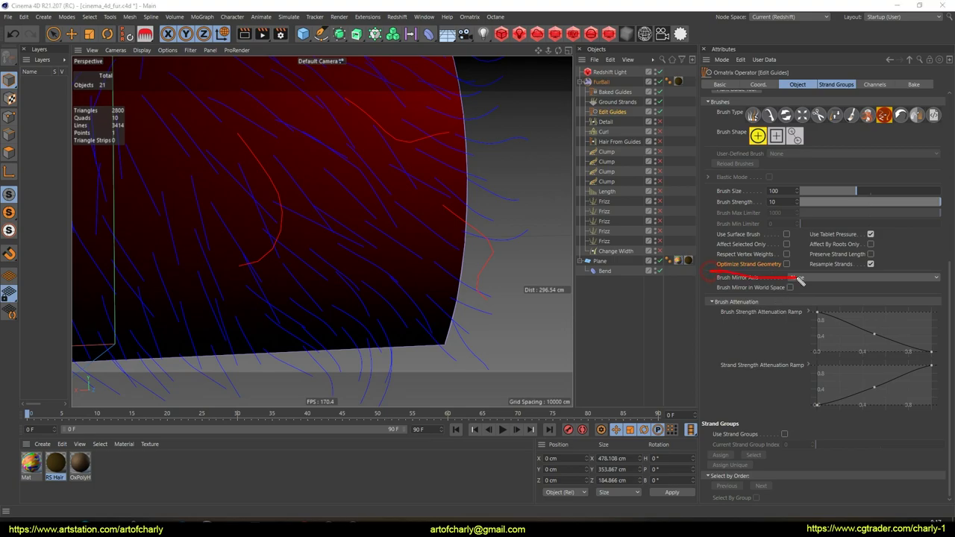
pyautogui.moveTo(275, 191)
pyautogui.mouseDown()
pyautogui.moveTo(428, 196)
pyautogui.moveTo(381, 158)
pyautogui.moveTo(389, 188)
pyautogui.moveTo(504, 274)
pyautogui.mouseUp()
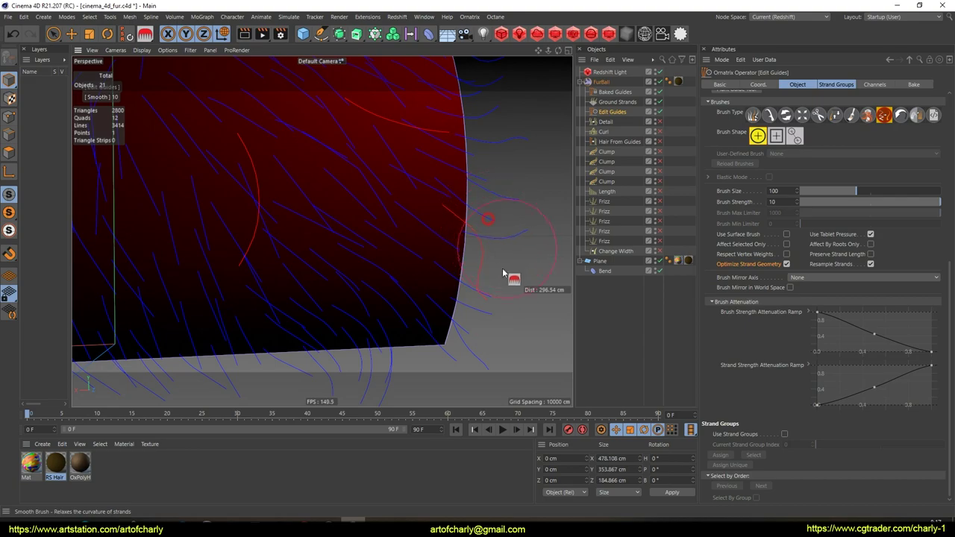
pyautogui.keyDown('alt'); pyautogui.moveTo(416, 271); pyautogui.dragTo(394, 271); pyautogui.keyUp('alt')
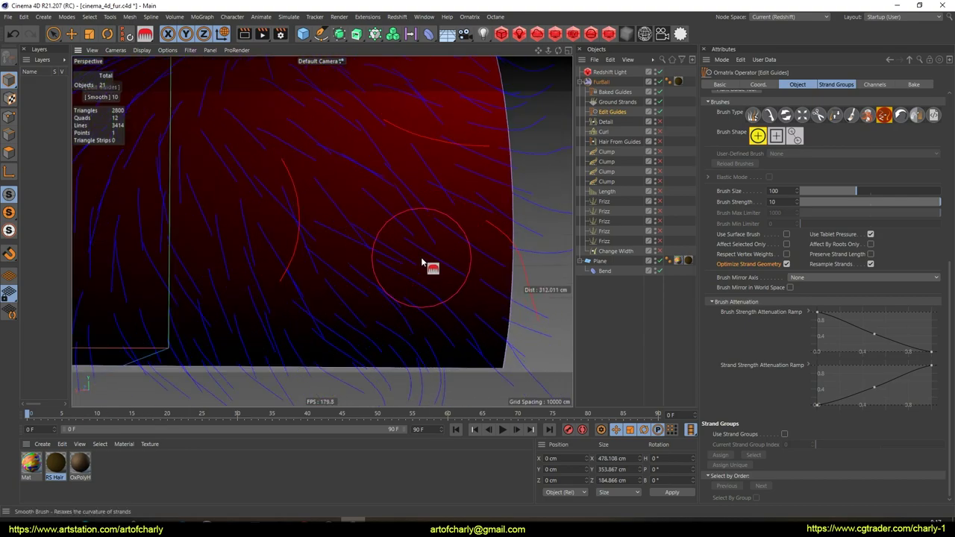
# Step: Choose the user-defined Demo Clump brush and clump a small group of selected guides near the plane's opposite side edge
pyautogui.click(769, 115)
pyautogui.keyDown('alt'); pyautogui.moveTo(362, 218); pyautogui.dragTo(390, 222, button='middle'); pyautogui.keyUp('alt')
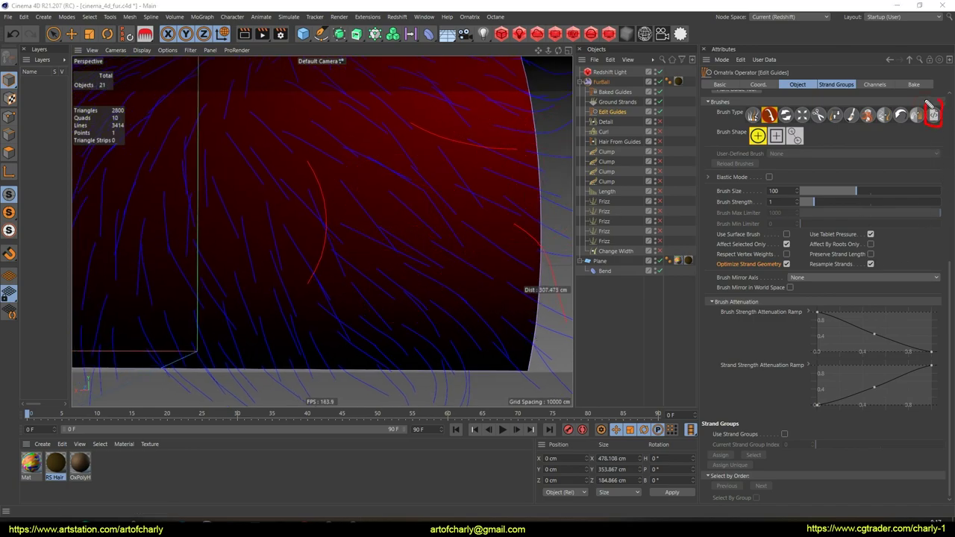
pyautogui.click(934, 114)
pyautogui.click(794, 155)
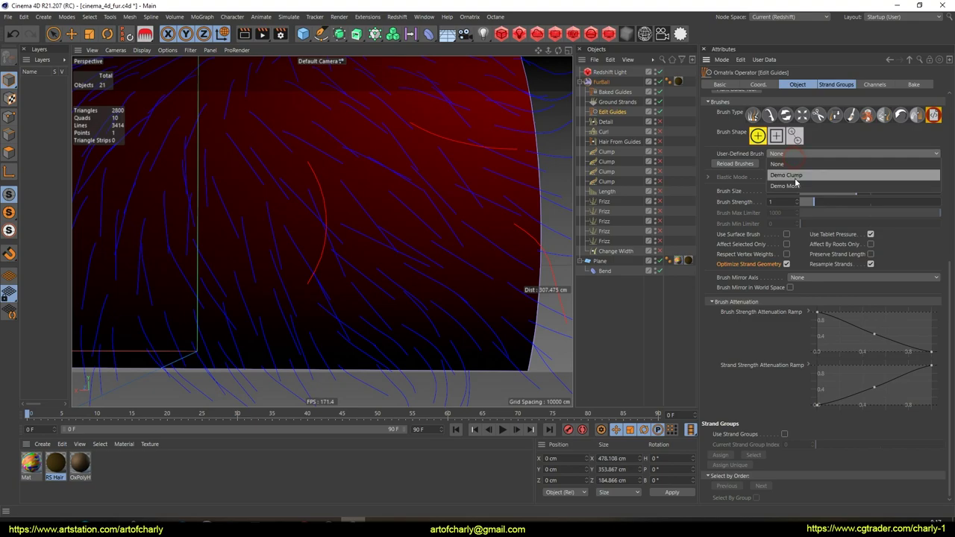
pyautogui.click(795, 175)
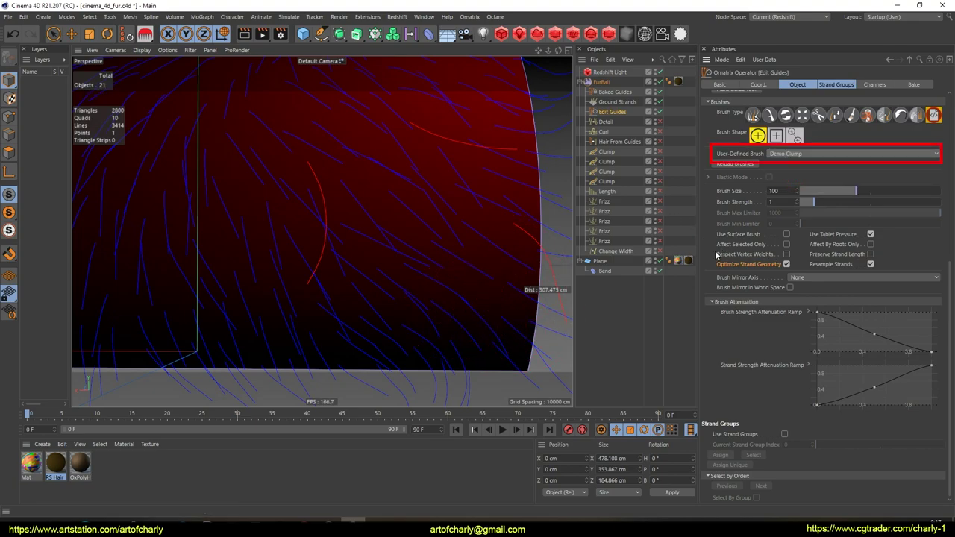
pyautogui.moveTo(322, 230)
pyautogui.keyDown('alt'); pyautogui.mouseDown()
pyautogui.moveTo(432, 230)
pyautogui.moveTo(451, 209)
pyautogui.moveTo(449, 216)
pyautogui.mouseUp(); pyautogui.keyUp('alt')
pyautogui.moveTo(449, 217)
pyautogui.keyDown('alt'); pyautogui.mouseDown()
pyautogui.moveTo(420, 218)
pyautogui.moveTo(423, 211)
pyautogui.mouseUp(); pyautogui.keyUp('alt')
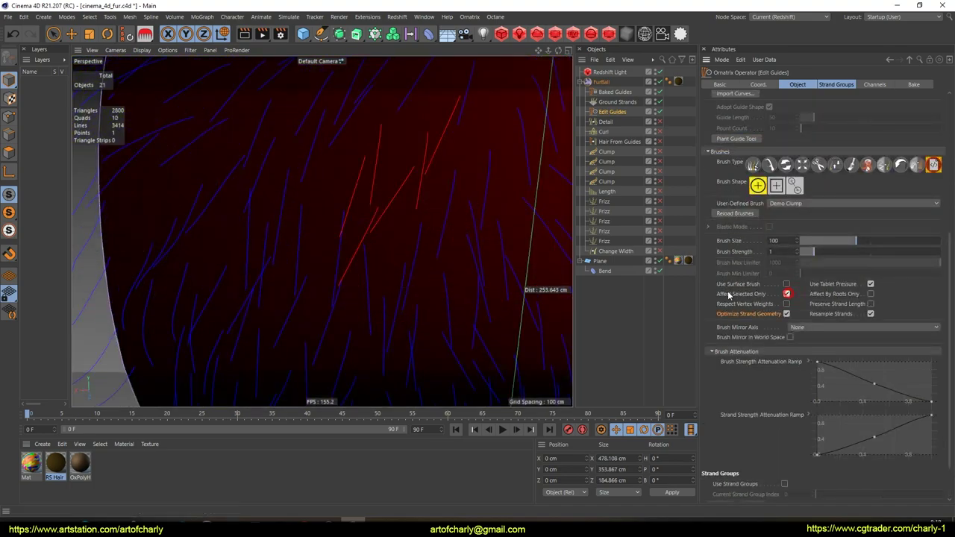
pyautogui.moveTo(388, 213)
pyautogui.mouseDown()
pyautogui.moveTo(391, 241)
pyautogui.moveTo(387, 221)
pyautogui.moveTo(384, 232)
pyautogui.moveTo(486, 219)
pyautogui.moveTo(379, 231)
pyautogui.mouseUp()
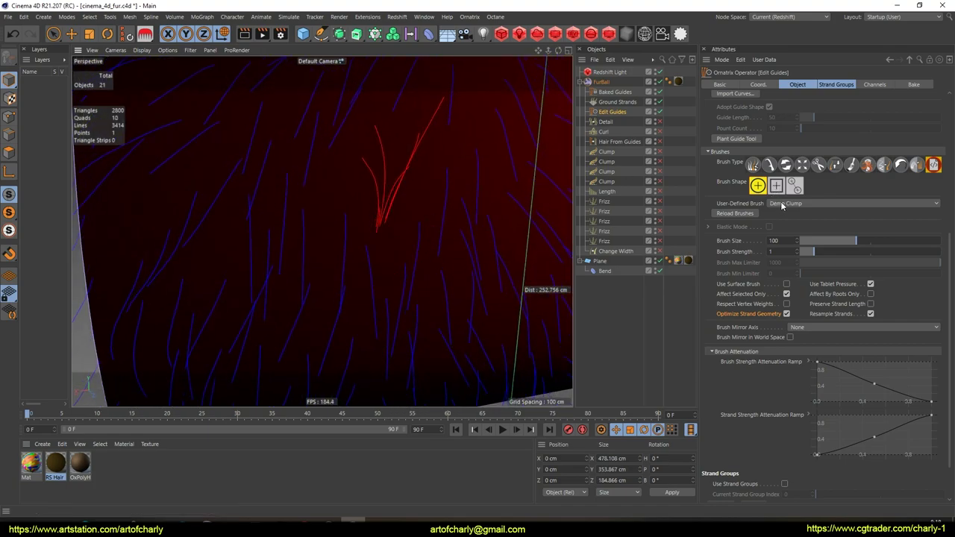
# Step: Lengthen the clumped guides with the Length brush, comb them with the Move brush and toggle Preserve Strand Length
pyautogui.click(836, 165)
pyautogui.scroll(-3, 388, 262)
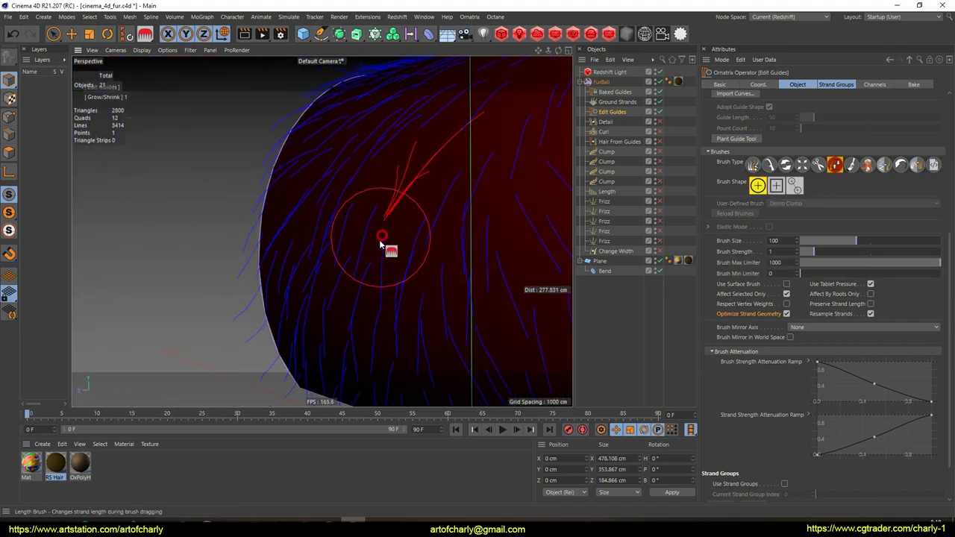
pyautogui.click(769, 165)
pyautogui.scroll(3, 333, 314)
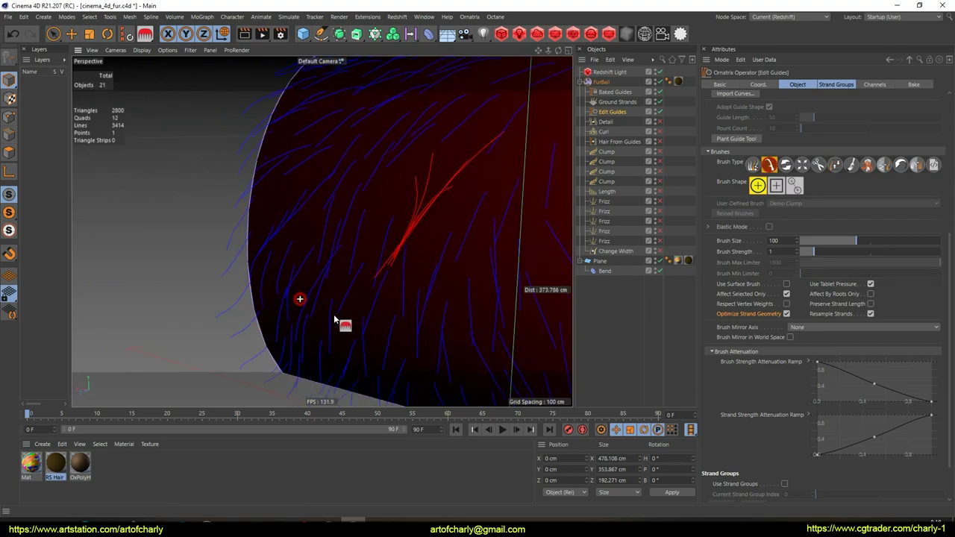
pyautogui.moveTo(351, 301)
pyautogui.mouseDown()
pyautogui.moveTo(411, 276)
pyautogui.moveTo(450, 299)
pyautogui.moveTo(366, 301)
pyautogui.moveTo(387, 303)
pyautogui.mouseUp()
pyautogui.click(870, 304)
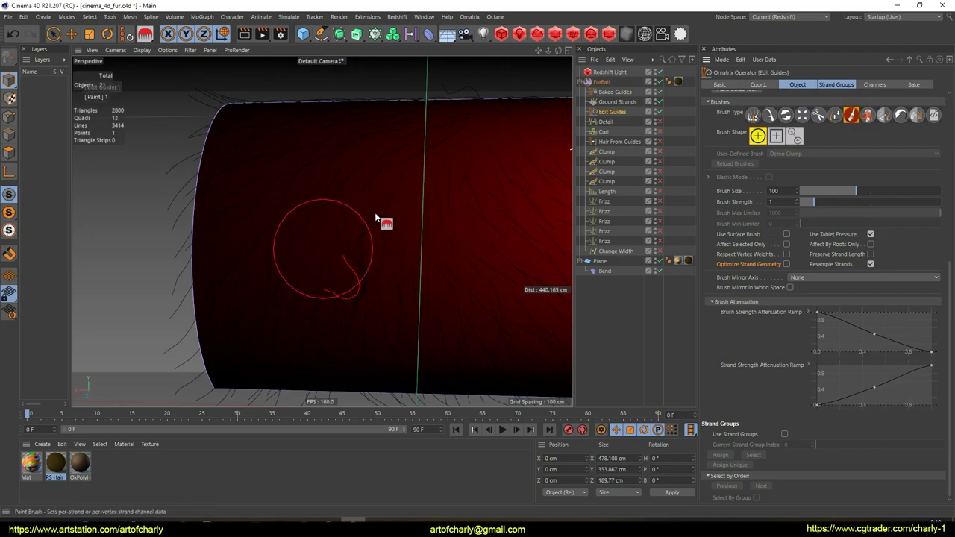
# Step: Open the Edit Guides strand channel settings for the Paint brush and view the whole curved plane
pyautogui.click(875, 84)
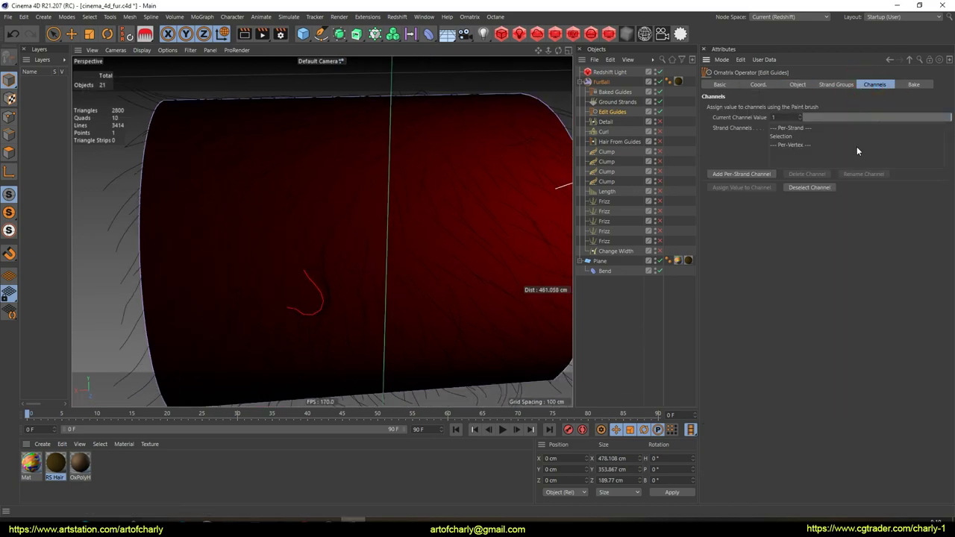
pyautogui.keyDown('alt'); pyautogui.moveTo(365, 187); pyautogui.dragTo(398, 176); pyautogui.keyUp('alt')
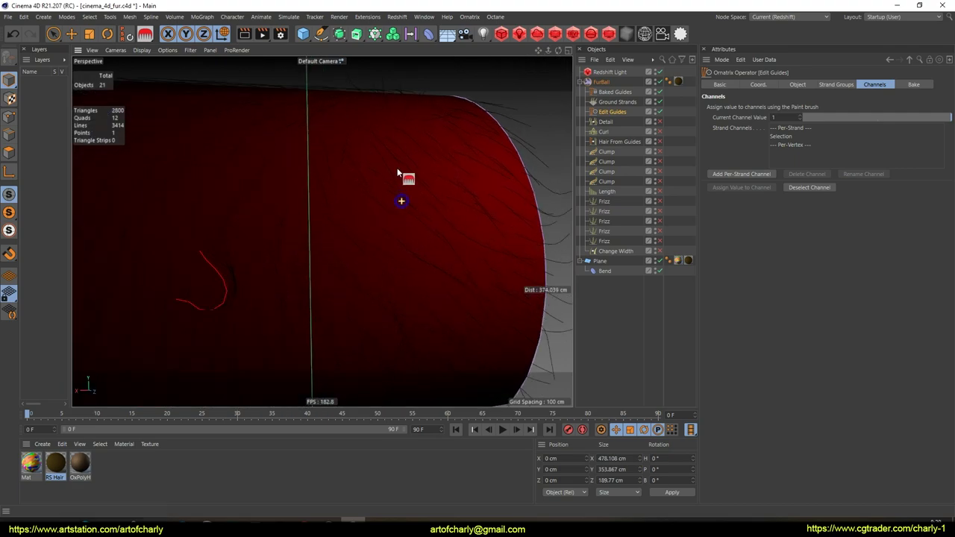
pyautogui.keyDown('alt'); pyautogui.moveTo(398, 174); pyautogui.dragTo(408, 228, button='right'); pyautogui.keyUp('alt')
pyautogui.moveTo(482, 156)
pyautogui.keyDown('alt'); pyautogui.mouseDown()
pyautogui.moveTo(416, 186)
pyautogui.moveTo(442, 183)
pyautogui.moveTo(430, 253)
pyautogui.mouseUp(); pyautogui.keyUp('alt')
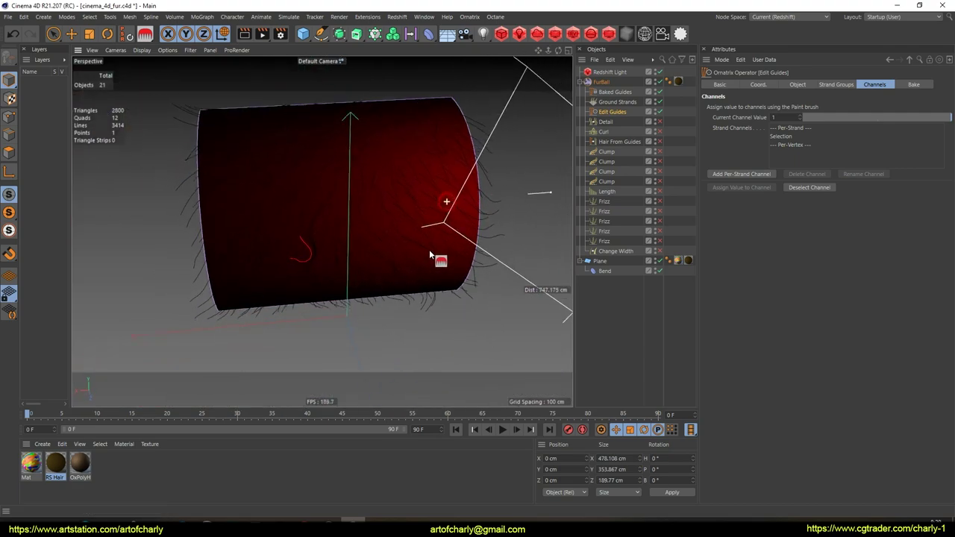
# Step: Add a per-strand channel named LENGTH to the Edit Guides operator
pyautogui.keyDown('alt'); pyautogui.moveTo(429, 254); pyautogui.dragTo(427, 261); pyautogui.keyUp('alt')
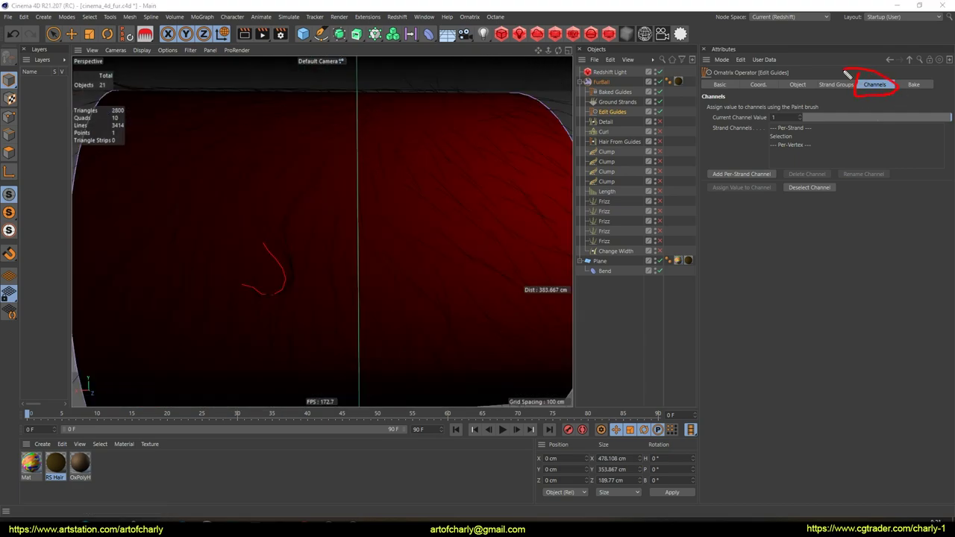
pyautogui.press('Escape')
pyautogui.press('Escape')
pyautogui.click(739, 174)
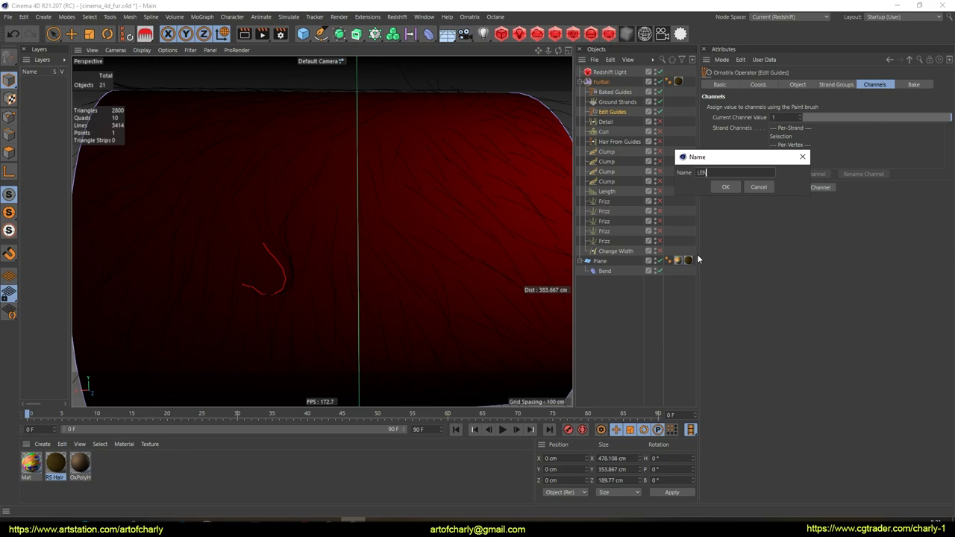
pyautogui.write('LENGHT')
pyautogui.press('BackSpace')
pyautogui.press('BackSpace')
pyautogui.write('TH')
pyautogui.click(728, 187)
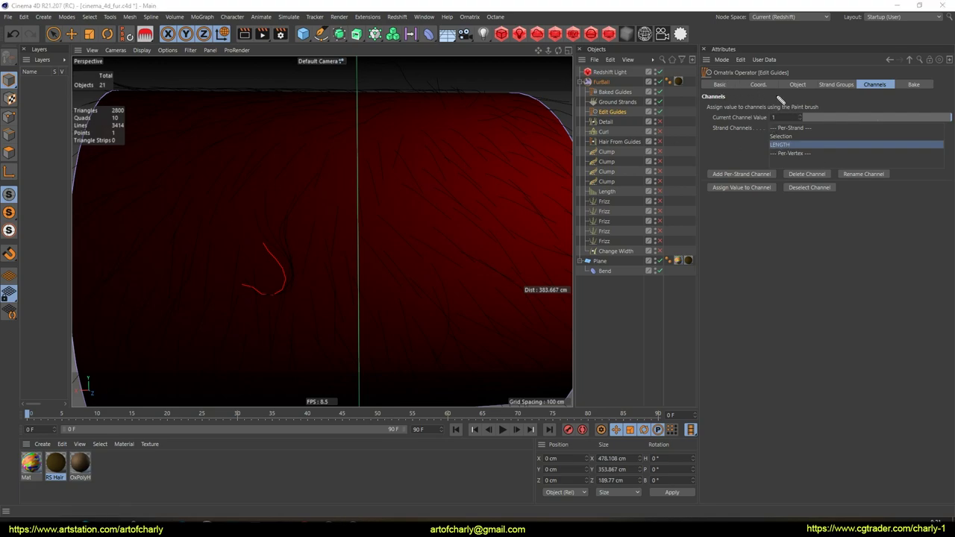
# Step: Paint the LENGTH channel at value 1 onto the guides near the plane's side edge with the Paint brush
pyautogui.click(809, 84)
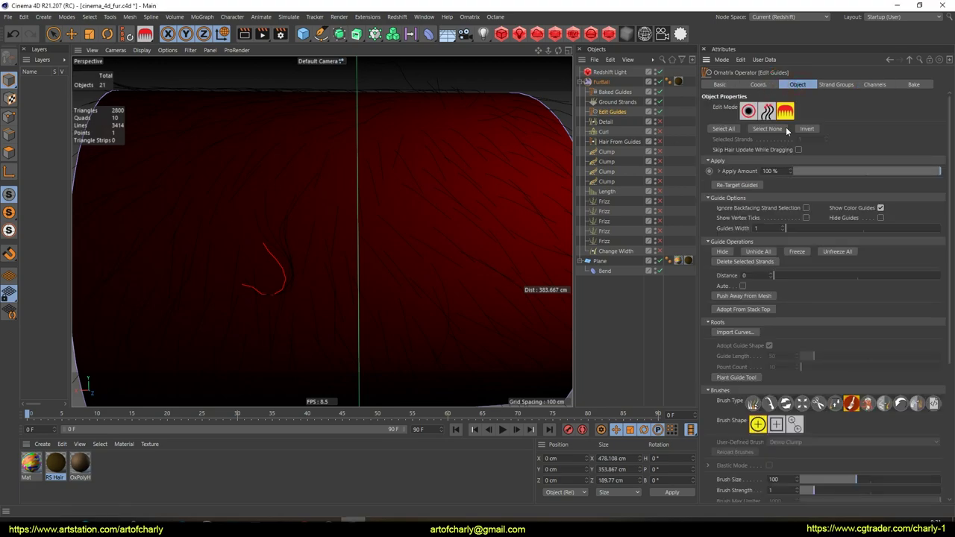
pyautogui.scroll(-5, 768, 259)
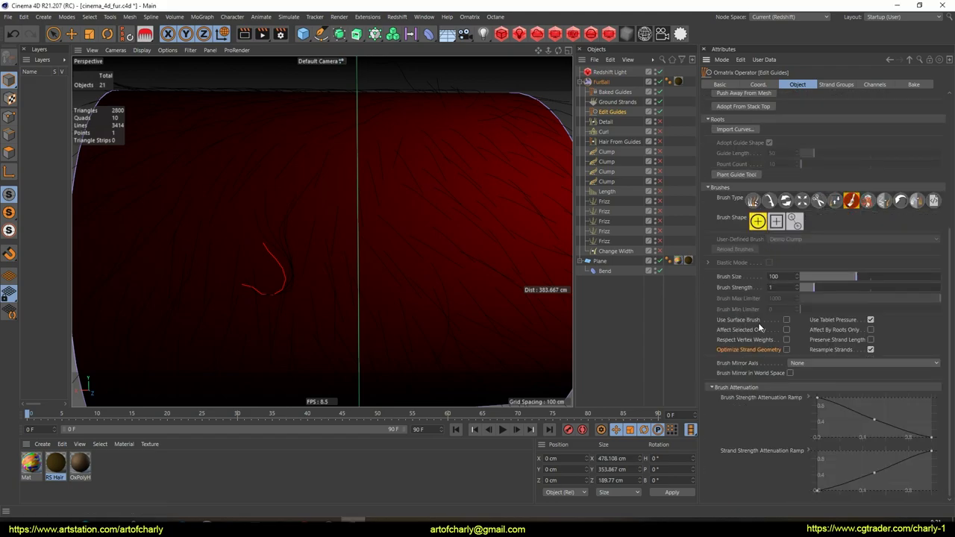
pyautogui.keyDown('alt'); pyautogui.moveTo(351, 315); pyautogui.dragTo(280, 273, button='middle'); pyautogui.keyUp('alt')
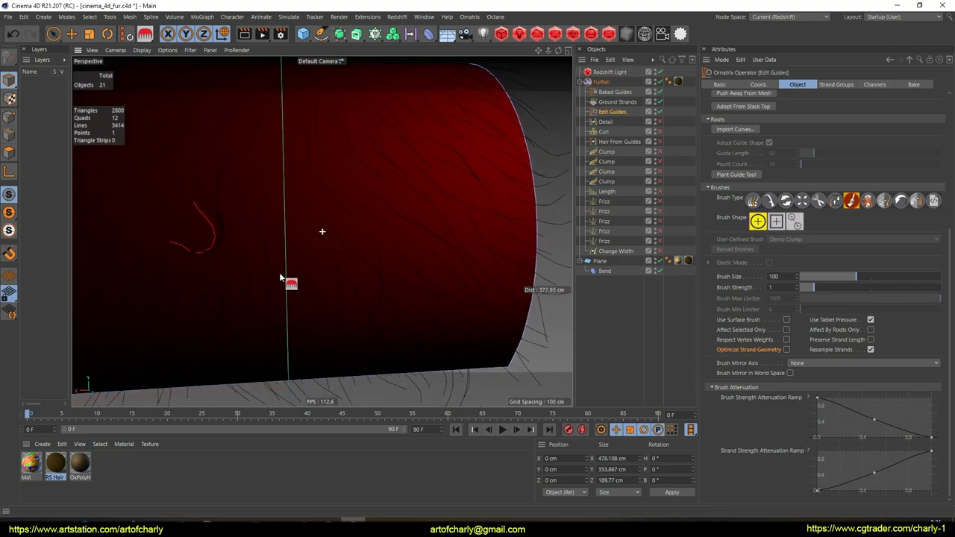
pyautogui.moveTo(341, 296)
pyautogui.keyDown('alt'); pyautogui.mouseDown()
pyautogui.moveTo(333, 303)
pyautogui.moveTo(446, 294)
pyautogui.moveTo(505, 256)
pyautogui.moveTo(529, 201)
pyautogui.mouseUp(); pyautogui.keyUp('alt')
pyautogui.keyDown('alt'); pyautogui.moveTo(432, 288); pyautogui.dragTo(424, 277, button='middle'); pyautogui.keyUp('alt')
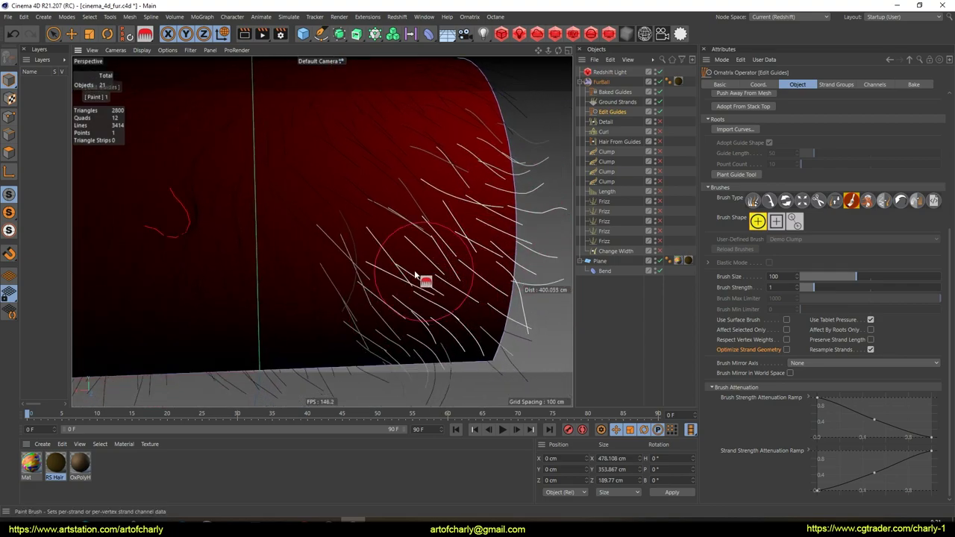
pyautogui.keyDown('alt'); pyautogui.moveTo(404, 270); pyautogui.dragTo(397, 227); pyautogui.keyUp('alt')
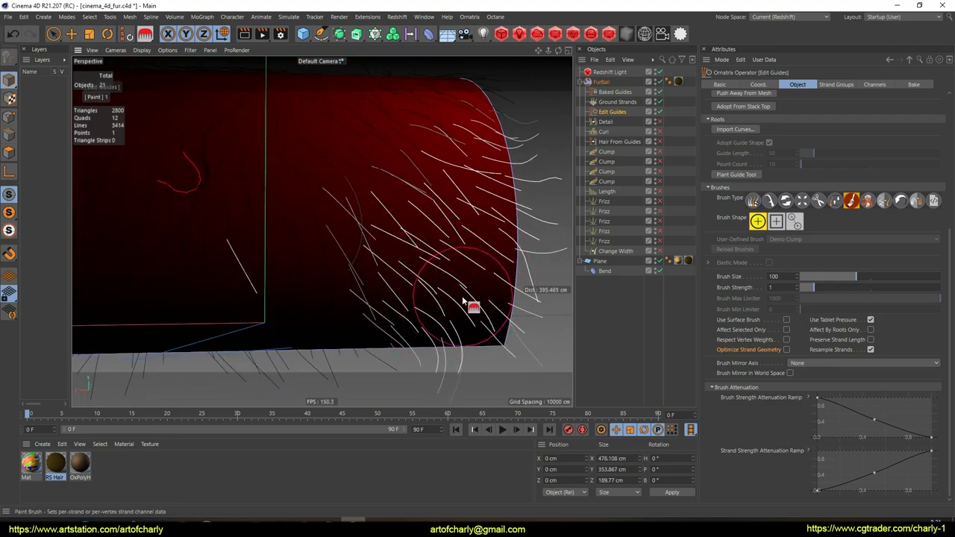
# Step: Lower the current channel value to 0.36 and paint over the highlighted guides near the side edge
pyautogui.click(877, 85)
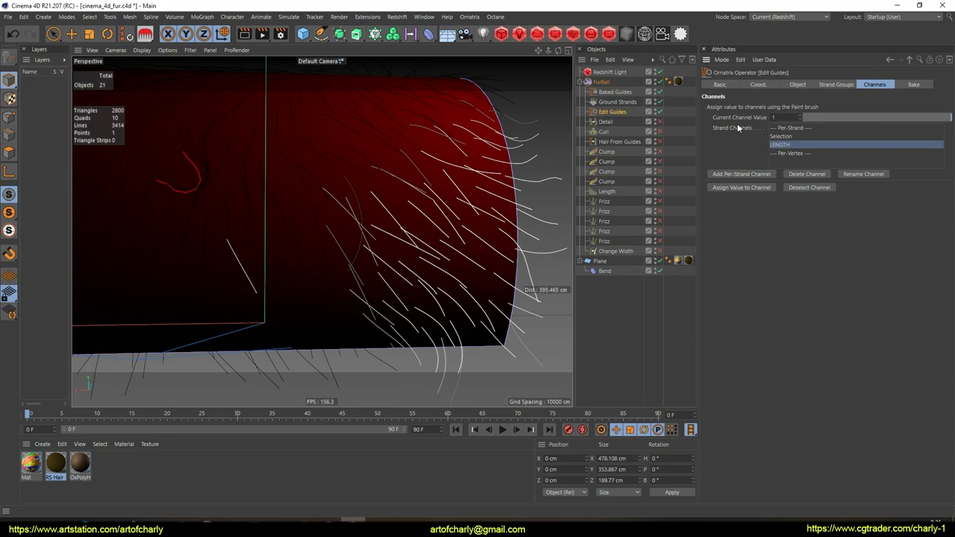
pyautogui.keyDown('alt'); pyautogui.moveTo(377, 267); pyautogui.dragTo(358, 275); pyautogui.keyUp('alt')
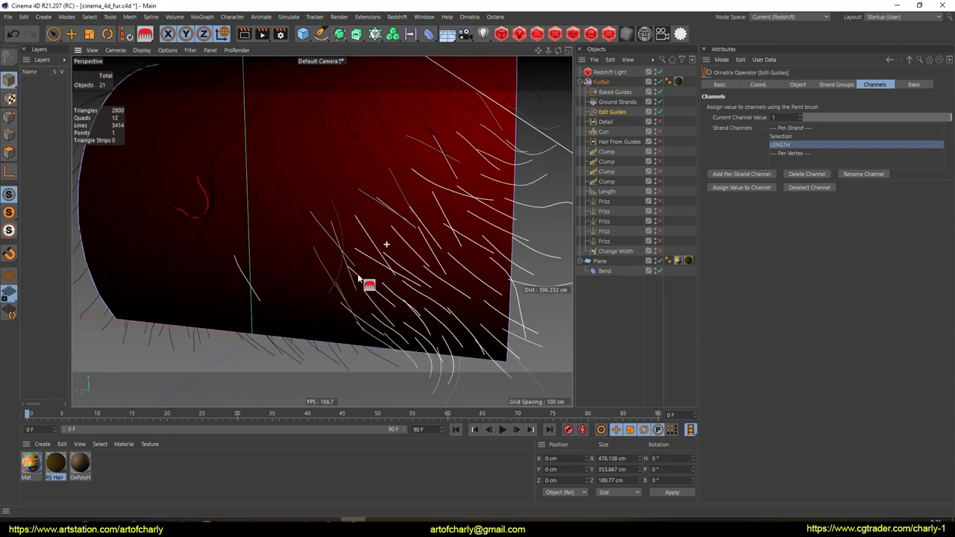
pyautogui.keyDown('alt'); pyautogui.moveTo(322, 230); pyautogui.dragTo(410, 239); pyautogui.keyUp('alt')
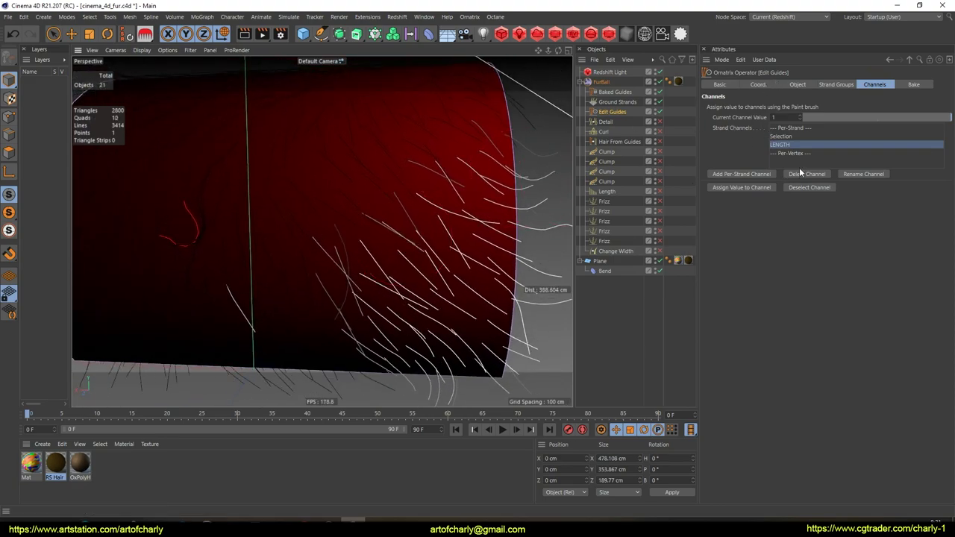
pyautogui.press('Escape')
pyautogui.keyDown('alt'); pyautogui.moveTo(424, 182); pyautogui.dragTo(464, 174); pyautogui.keyUp('alt')
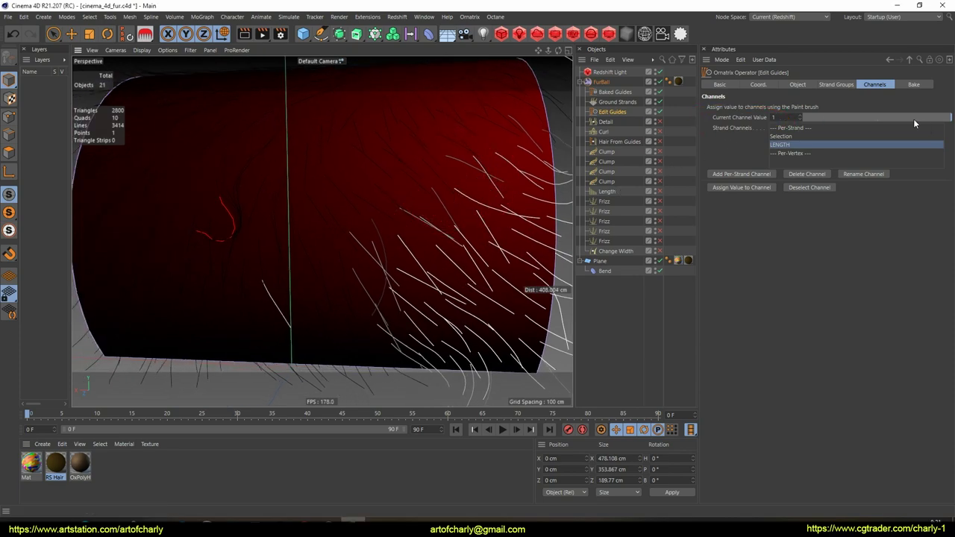
pyautogui.moveTo(913, 119); pyautogui.dragTo(861, 121)
pyautogui.moveTo(495, 243)
pyautogui.mouseDown()
pyautogui.moveTo(463, 217)
pyautogui.moveTo(534, 213)
pyautogui.mouseUp()
pyautogui.keyDown('alt'); pyautogui.moveTo(441, 291); pyautogui.dragTo(410, 238, button='middle'); pyautogui.keyUp('alt')
pyautogui.moveTo(409, 329)
pyautogui.mouseDown()
pyautogui.moveTo(573, 292)
pyautogui.moveTo(538, 207)
pyautogui.moveTo(547, 106)
pyautogui.moveTo(228, 233)
pyautogui.moveTo(201, 281)
pyautogui.moveTo(369, 276)
pyautogui.moveTo(414, 350)
pyautogui.moveTo(539, 264)
pyautogui.moveTo(515, 360)
pyautogui.moveTo(250, 212)
pyautogui.moveTo(399, 152)
pyautogui.moveTo(471, 282)
pyautogui.mouseUp()
pyautogui.keyDown('alt'); pyautogui.moveTo(345, 173); pyautogui.dragTo(400, 265); pyautogui.keyUp('alt')
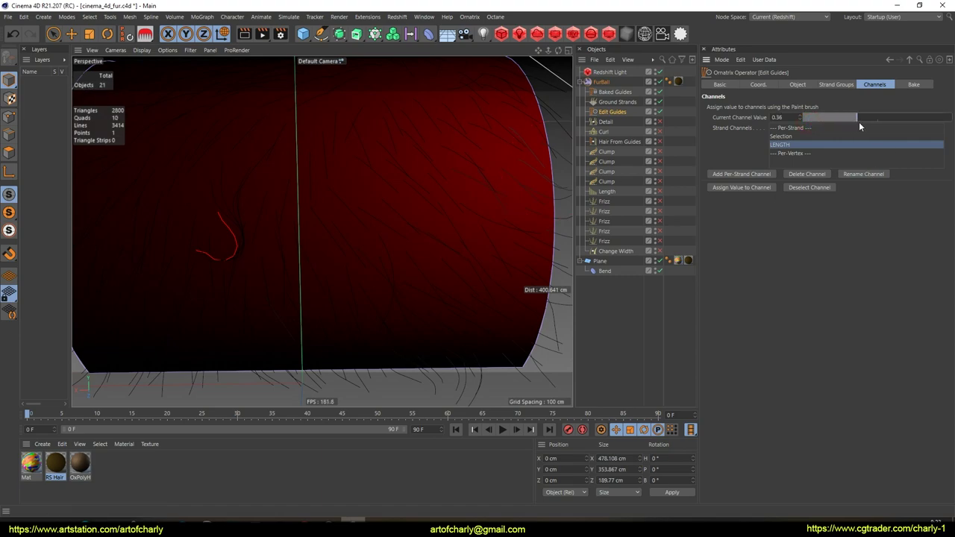
# Step: Set the current channel value to 0.5 and paint it onto the guides between the plane's middle and its side edge
pyautogui.moveTo(876, 117); pyautogui.dragTo(879, 117)
pyautogui.moveTo(450, 238)
pyautogui.mouseDown()
pyautogui.moveTo(382, 286)
pyautogui.moveTo(441, 308)
pyautogui.moveTo(433, 292)
pyautogui.mouseUp()
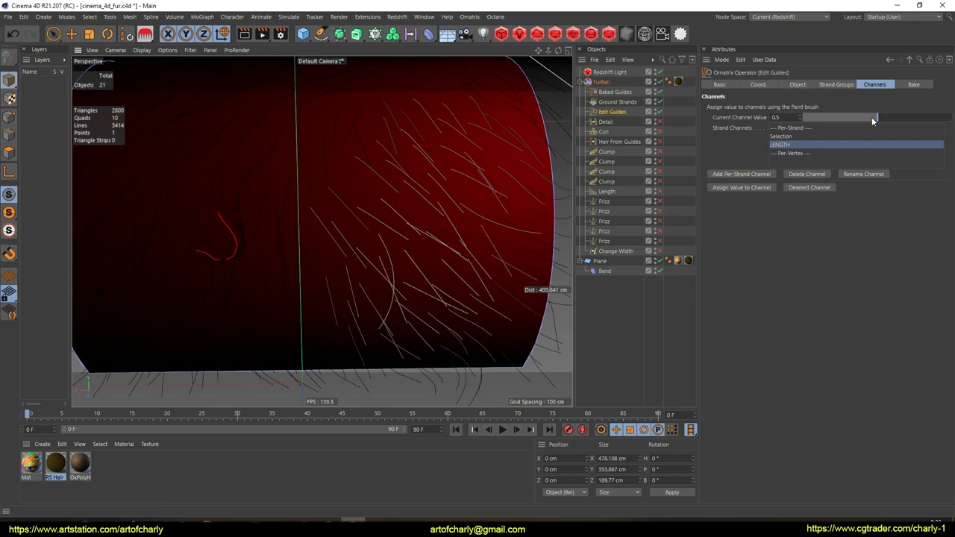
pyautogui.moveTo(413, 202)
pyautogui.keyDown('alt'); pyautogui.mouseDown()
pyautogui.moveTo(423, 262)
pyautogui.moveTo(405, 270)
pyautogui.moveTo(384, 194)
pyautogui.moveTo(358, 197)
pyautogui.moveTo(397, 252)
pyautogui.moveTo(393, 213)
pyautogui.mouseUp(); pyautogui.keyUp('alt')
pyautogui.keyDown('alt'); pyautogui.moveTo(395, 211); pyautogui.dragTo(405, 250, button='right'); pyautogui.keyUp('alt')
pyautogui.moveTo(384, 258)
pyautogui.keyDown('alt'); pyautogui.mouseDown()
pyautogui.moveTo(406, 276)
pyautogui.moveTo(421, 260)
pyautogui.moveTo(323, 216)
pyautogui.moveTo(341, 209)
pyautogui.moveTo(386, 249)
pyautogui.mouseUp(); pyautogui.keyUp('alt')
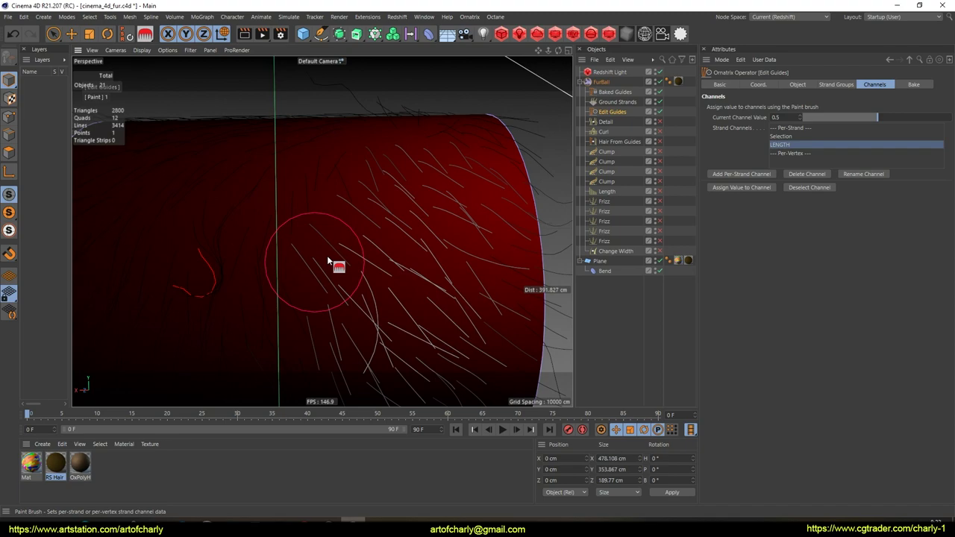
pyautogui.keyDown('alt'); pyautogui.moveTo(330, 260); pyautogui.dragTo(337, 250); pyautogui.keyUp('alt')
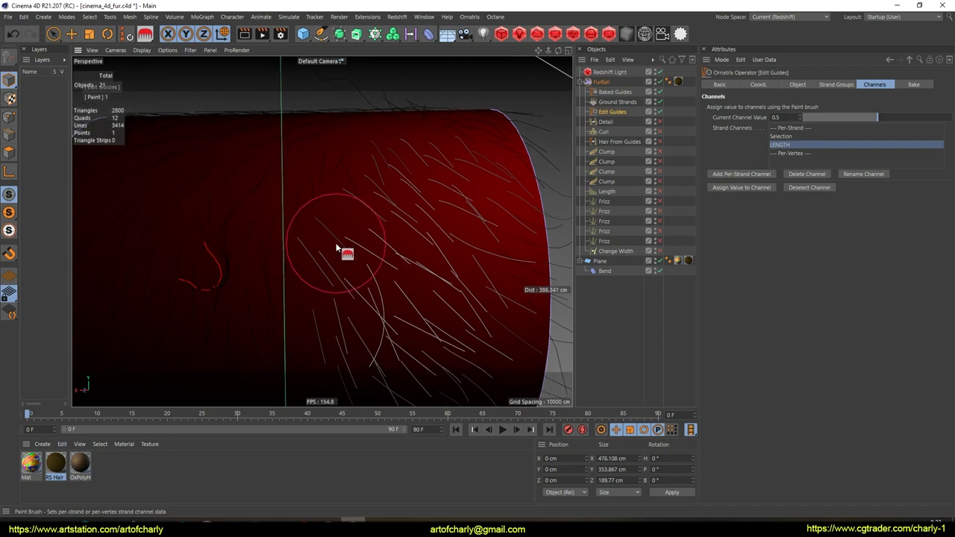
# Step: Enable the Hair From Guides operator to generate hair over the whole curved plane
pyautogui.moveTo(809, 170); pyautogui.dragTo(781, 169)
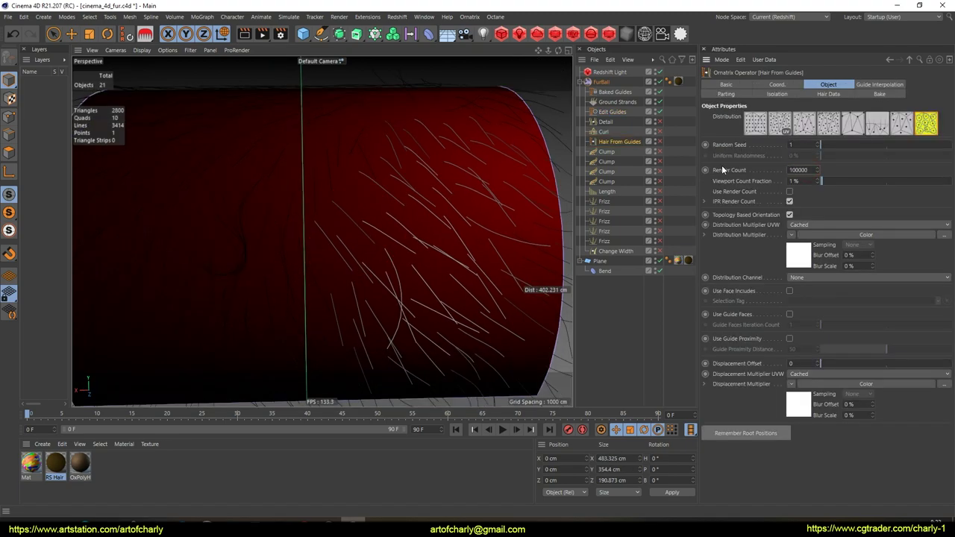
pyautogui.keyDown('alt'); pyautogui.moveTo(394, 192); pyautogui.dragTo(405, 181); pyautogui.keyUp('alt')
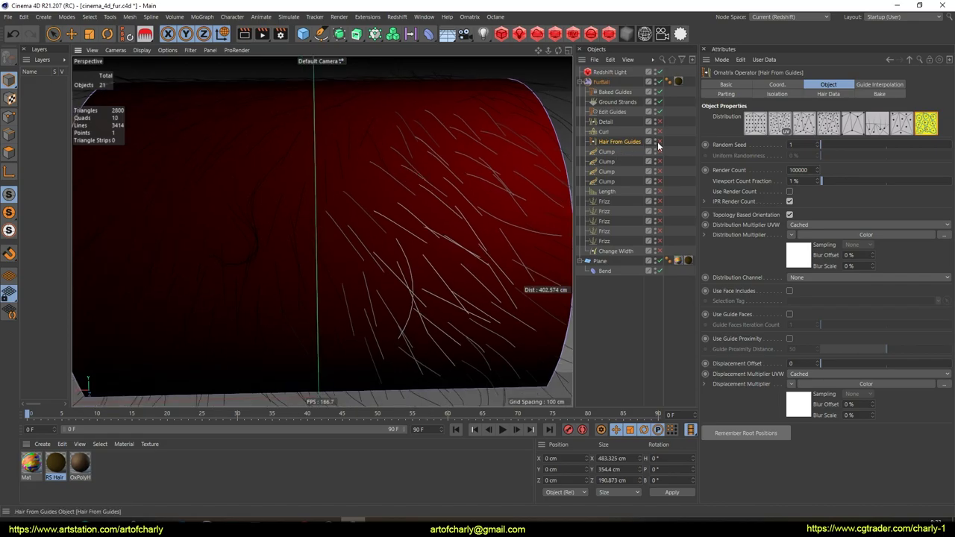
pyautogui.keyDown('alt'); pyautogui.moveTo(448, 170); pyautogui.dragTo(457, 197); pyautogui.keyUp('alt')
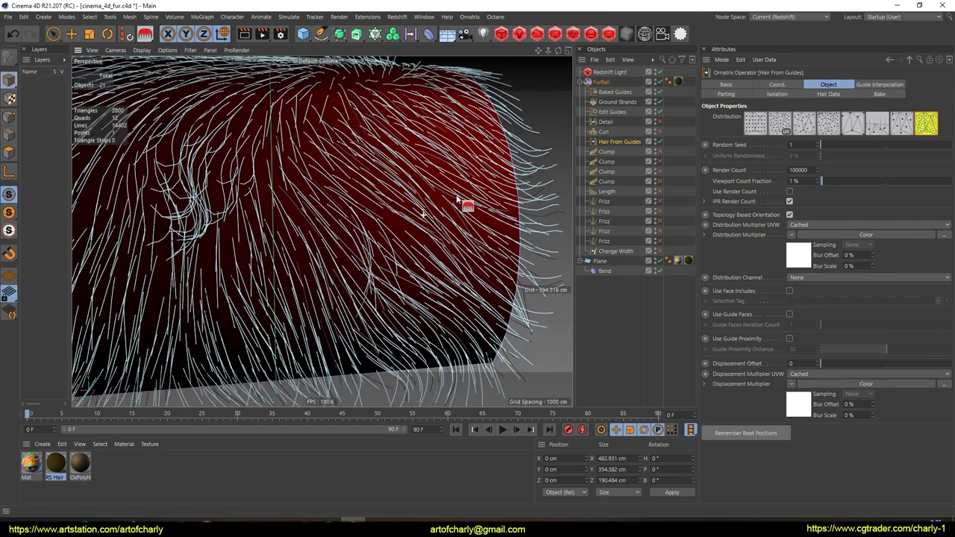
# Step: Enable the Length operator and set its Value Channel to LENGTH
pyautogui.click(609, 192)
pyautogui.click(660, 191)
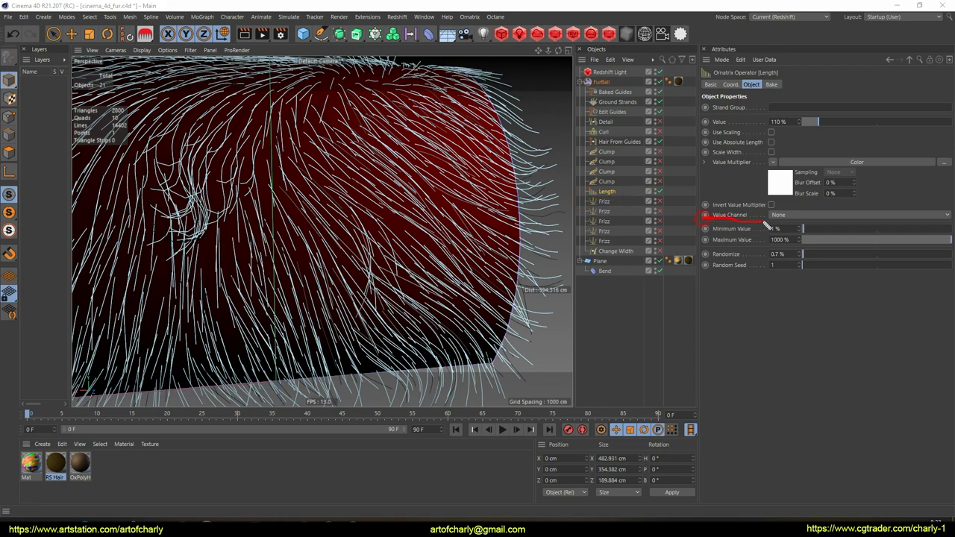
pyautogui.click(808, 215)
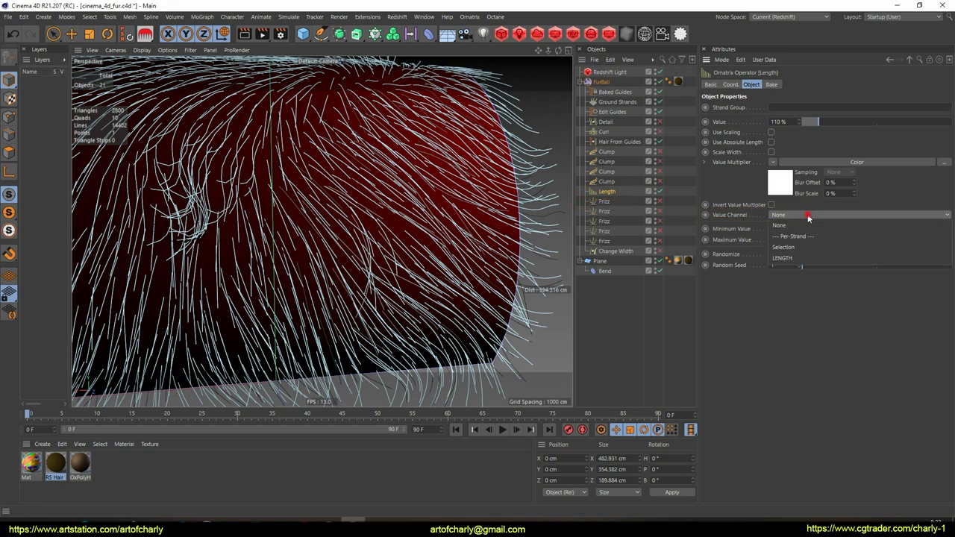
pyautogui.click(793, 258)
pyautogui.moveTo(528, 259)
pyautogui.keyDown('alt'); pyautogui.mouseDown()
pyautogui.moveTo(373, 233)
pyautogui.moveTo(411, 264)
pyautogui.moveTo(437, 241)
pyautogui.moveTo(413, 314)
pyautogui.moveTo(395, 245)
pyautogui.moveTo(430, 241)
pyautogui.moveTo(401, 222)
pyautogui.mouseUp(); pyautogui.keyUp('alt')
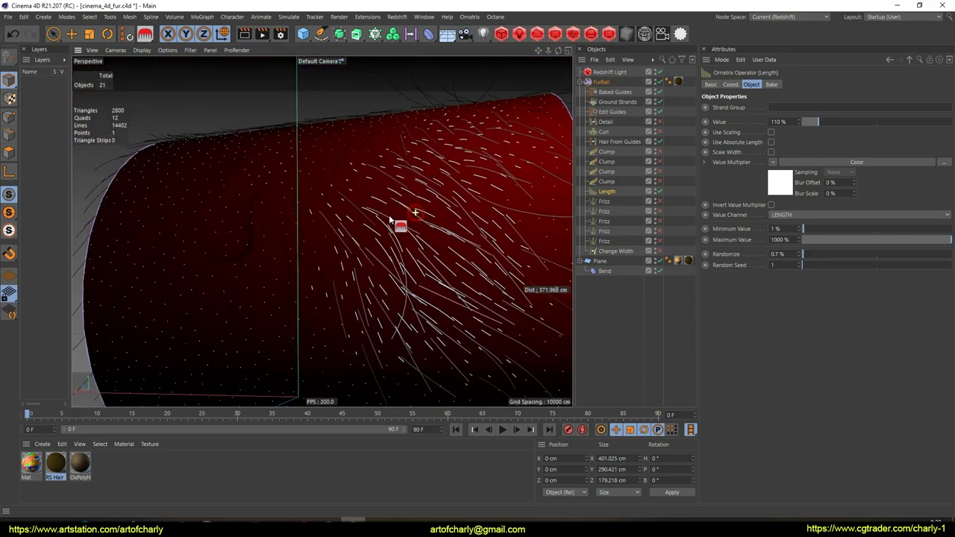
# Step: Paint the LENGTH channel onto the guides around the red curled strand with the Edit Guides Paint brush
pyautogui.click(612, 111)
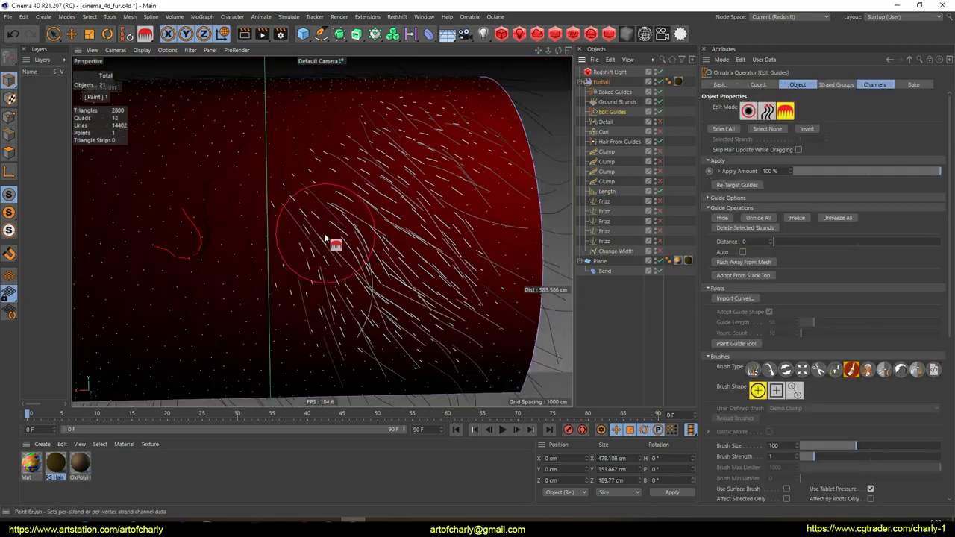
pyautogui.moveTo(326, 240)
pyautogui.keyDown('alt'); pyautogui.mouseDown()
pyautogui.moveTo(416, 197)
pyautogui.moveTo(341, 260)
pyautogui.moveTo(365, 256)
pyautogui.moveTo(386, 276)
pyautogui.moveTo(423, 261)
pyautogui.mouseUp(); pyautogui.keyUp('alt')
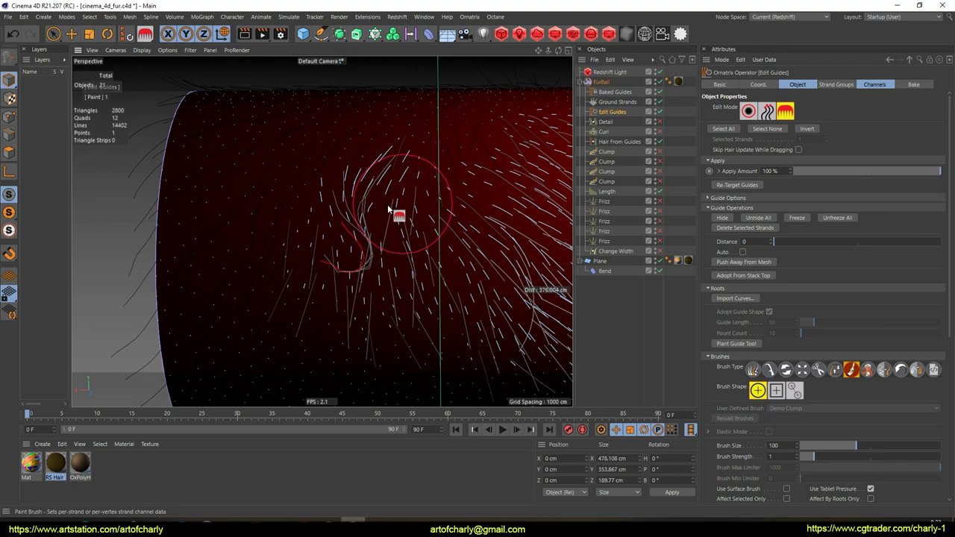
pyautogui.moveTo(352, 224)
pyautogui.mouseDown()
pyautogui.moveTo(373, 254)
pyautogui.moveTo(355, 245)
pyautogui.mouseUp()
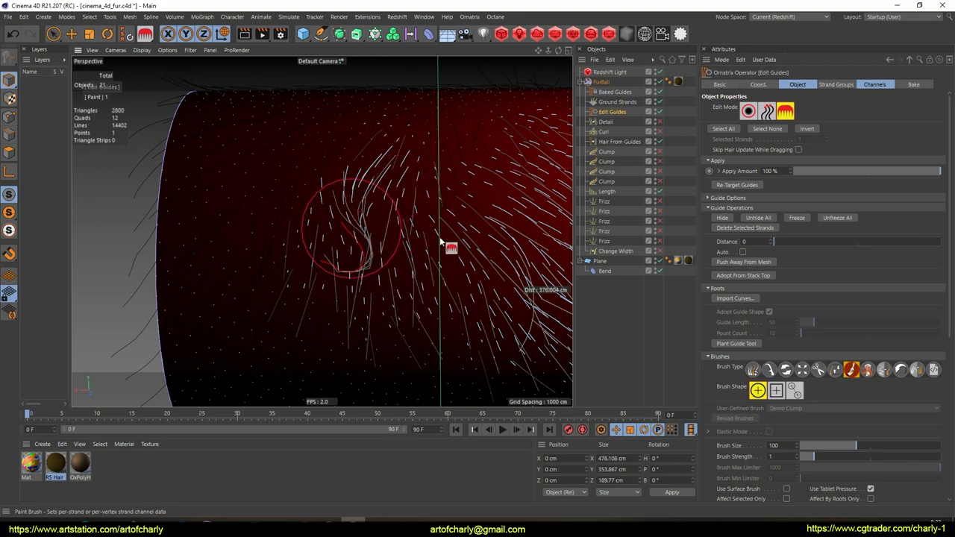
pyautogui.keyDown('alt'); pyautogui.moveTo(377, 208); pyautogui.dragTo(521, 209); pyautogui.keyUp('alt')
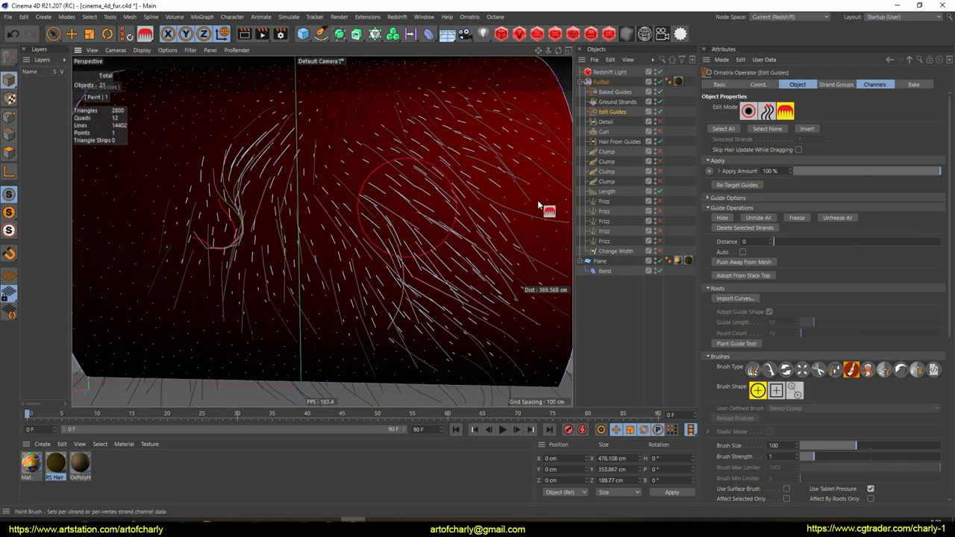
# Step: Set the Hair From Guides render count to 50000
pyautogui.click(619, 142)
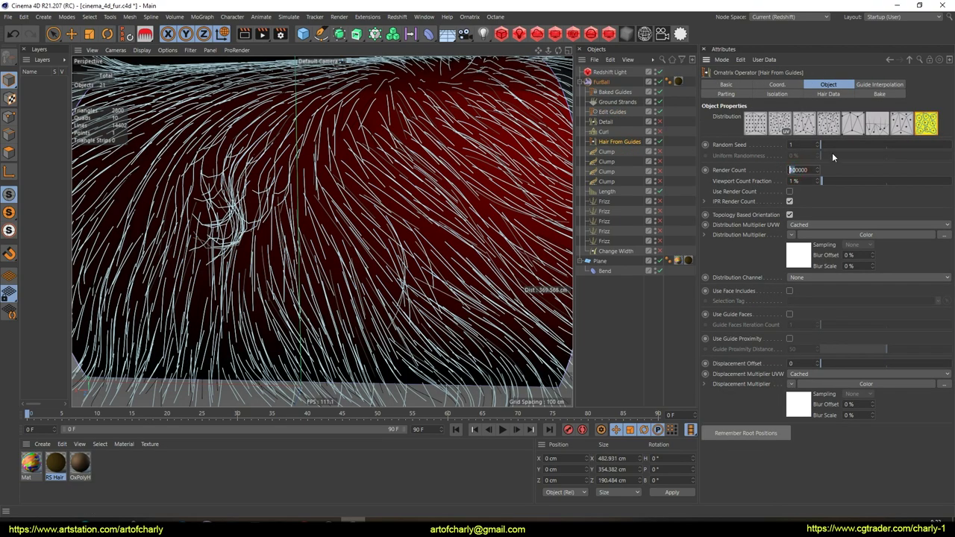
pyautogui.write('5')
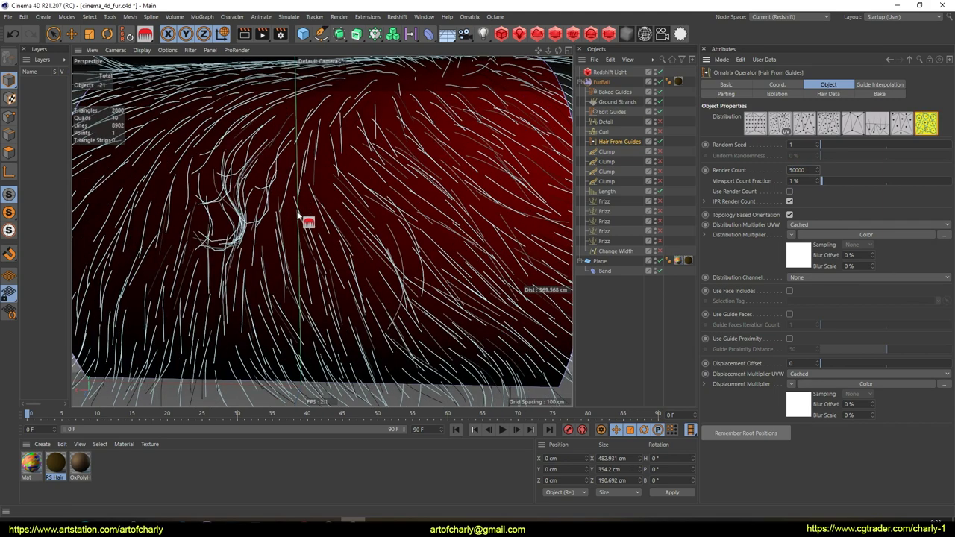
# Step: Expand the Edit Guides guide options and turn on Hide Guides to show only the generated hair
pyautogui.click(612, 111)
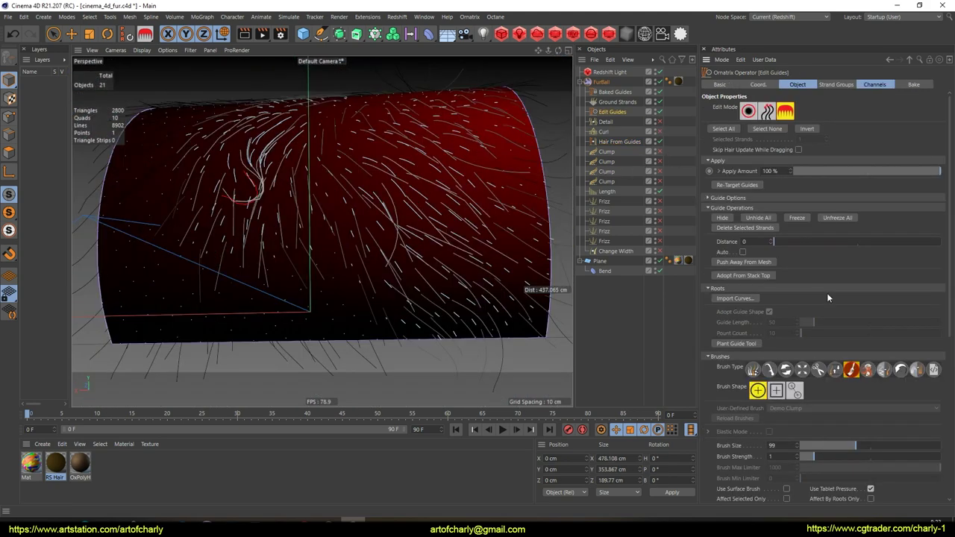
pyautogui.click(725, 85)
pyautogui.click(798, 84)
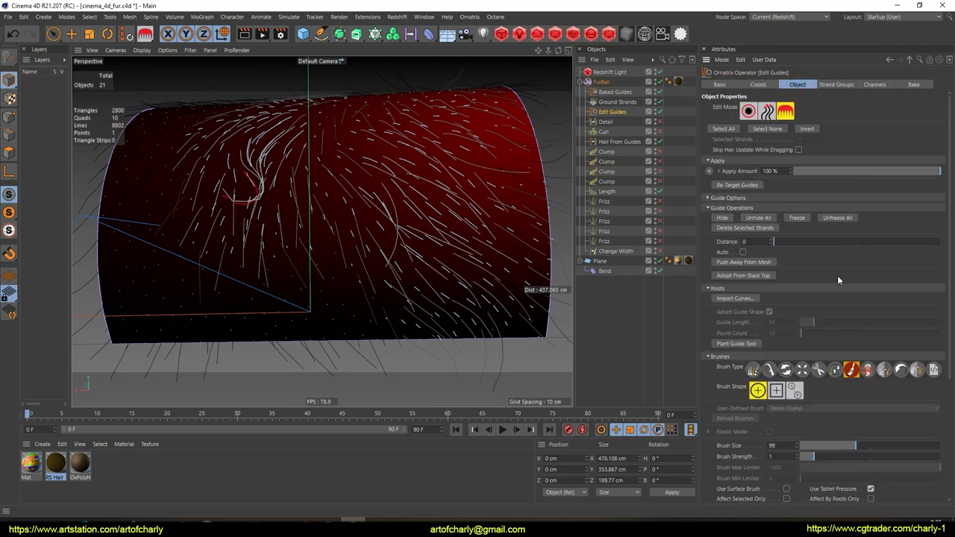
pyautogui.scroll(-5, 838, 280)
pyautogui.scroll(5, 838, 276)
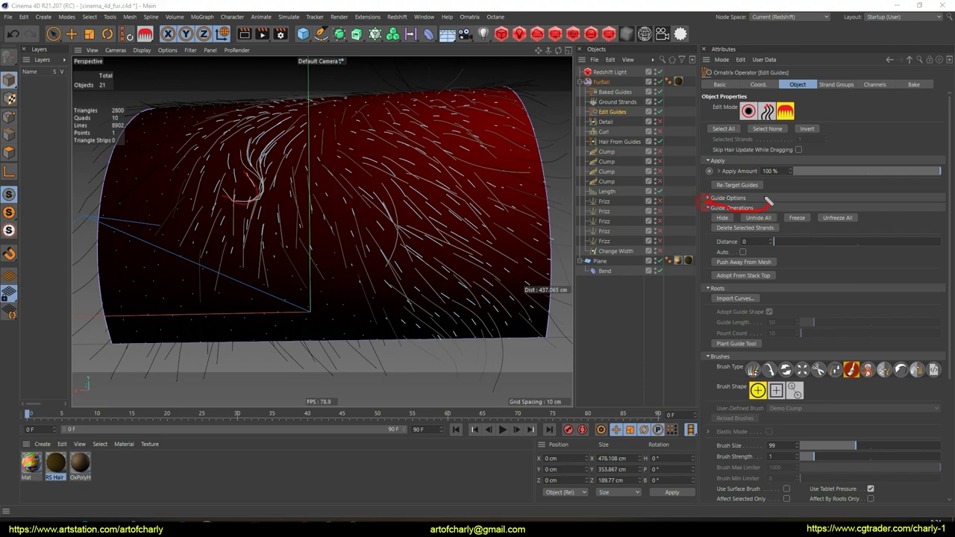
pyautogui.click(729, 198)
pyautogui.click(881, 218)
pyautogui.keyDown('alt'); pyautogui.moveTo(339, 266); pyautogui.dragTo(404, 224); pyautogui.keyUp('alt')
pyautogui.scroll(4, 321, 273)
pyautogui.keyDown('alt'); pyautogui.moveTo(311, 277); pyautogui.dragTo(341, 250); pyautogui.keyUp('alt')
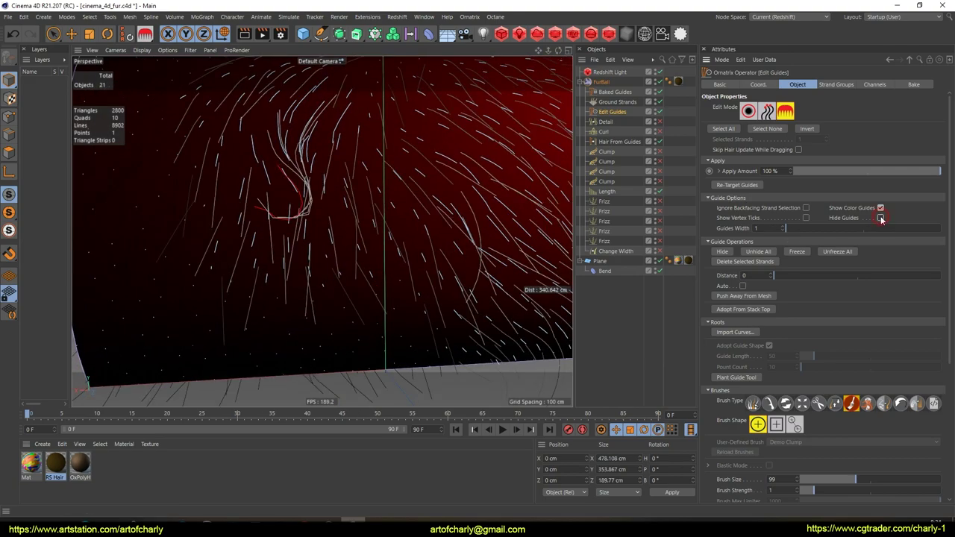
pyautogui.scroll(-4, 313, 274)
pyautogui.moveTo(383, 245)
pyautogui.keyDown('alt'); pyautogui.mouseDown()
pyautogui.moveTo(438, 214)
pyautogui.moveTo(331, 224)
pyautogui.moveTo(224, 273)
pyautogui.mouseUp(); pyautogui.keyUp('alt')
pyautogui.moveTo(322, 148)
pyautogui.keyDown('alt'); pyautogui.mouseDown()
pyautogui.moveTo(342, 259)
pyautogui.moveTo(325, 308)
pyautogui.moveTo(395, 244)
pyautogui.moveTo(350, 216)
pyautogui.mouseUp(); pyautogui.keyUp('alt')
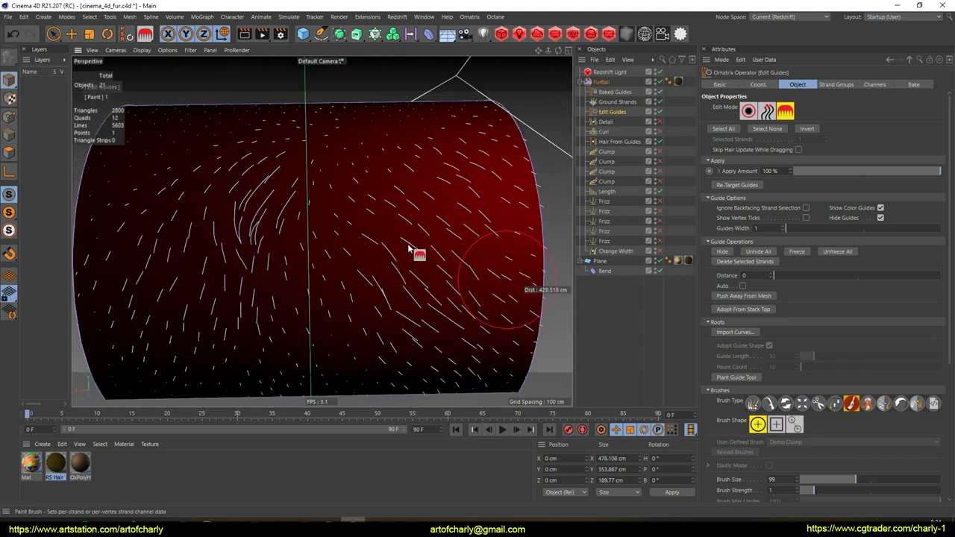
# Step: Add a Frizz operator directly after Length, with Amount 68.89 and the midpoint of its Amount Ramp raised
pyautogui.keyDown('alt'); pyautogui.moveTo(379, 241); pyautogui.dragTo(621, 242); pyautogui.keyUp('alt')
pyautogui.click(604, 201)
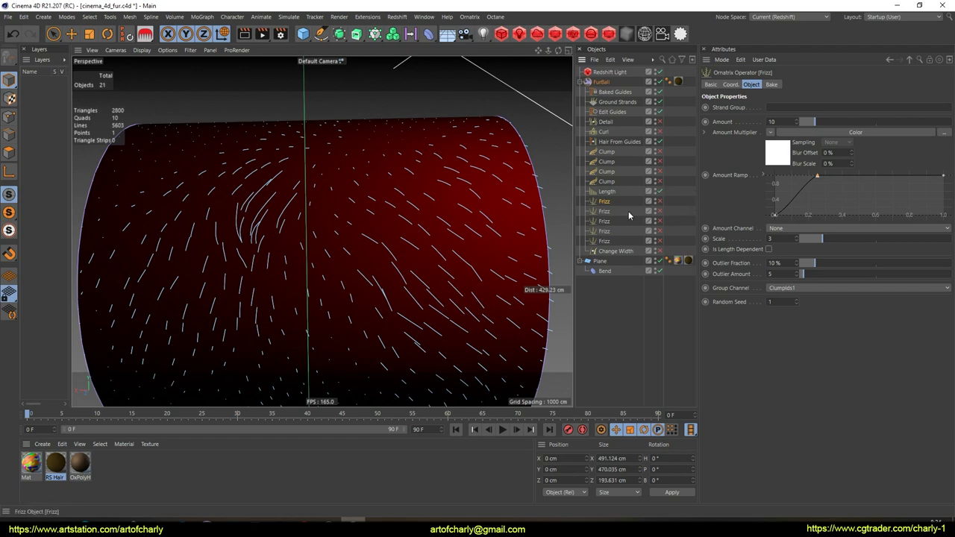
pyautogui.click(606, 201)
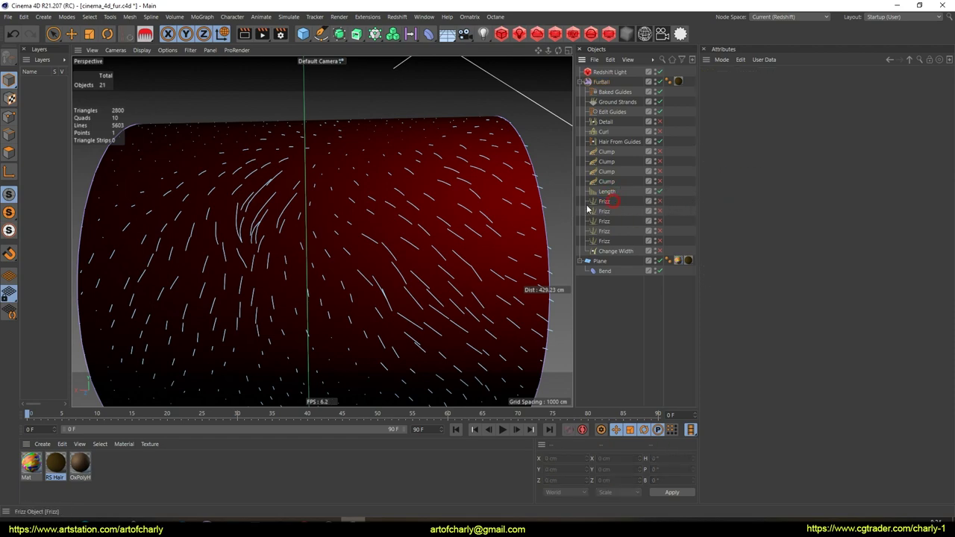
pyautogui.click(605, 192)
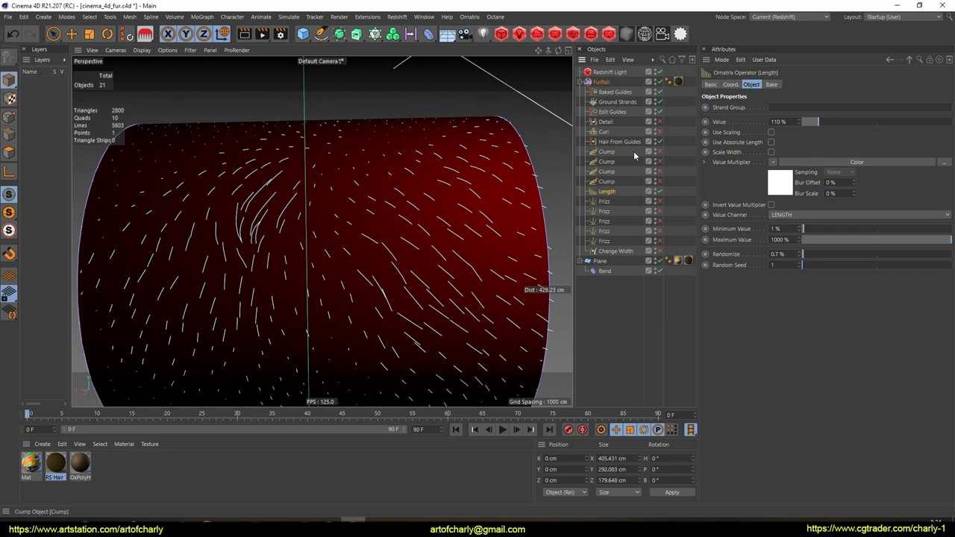
pyautogui.click(472, 17)
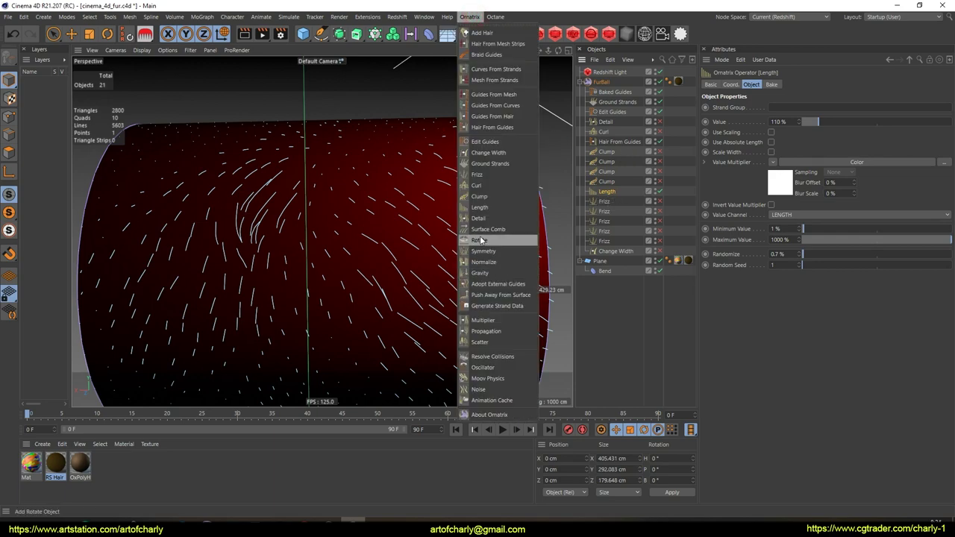
pyautogui.click(487, 176)
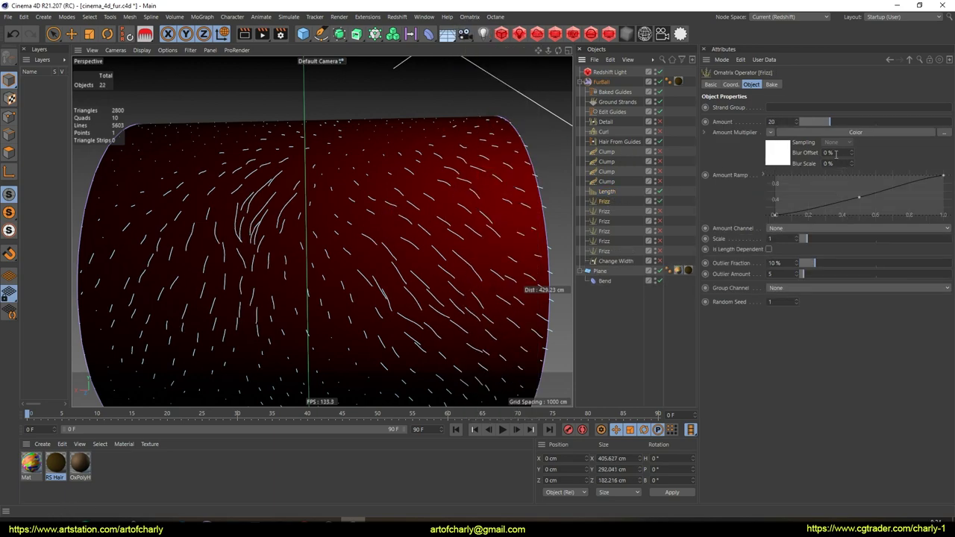
pyautogui.moveTo(830, 122); pyautogui.dragTo(904, 122)
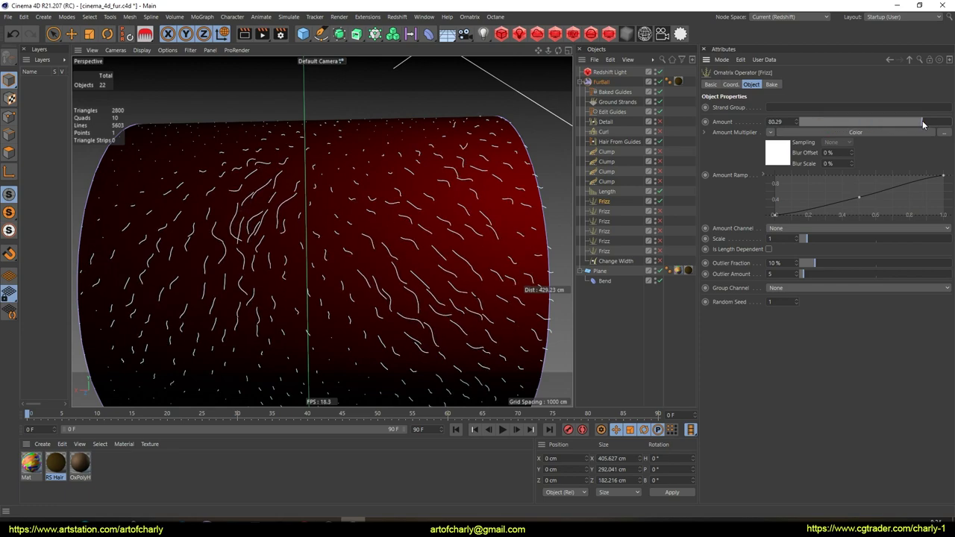
pyautogui.moveTo(857, 195); pyautogui.dragTo(854, 184)
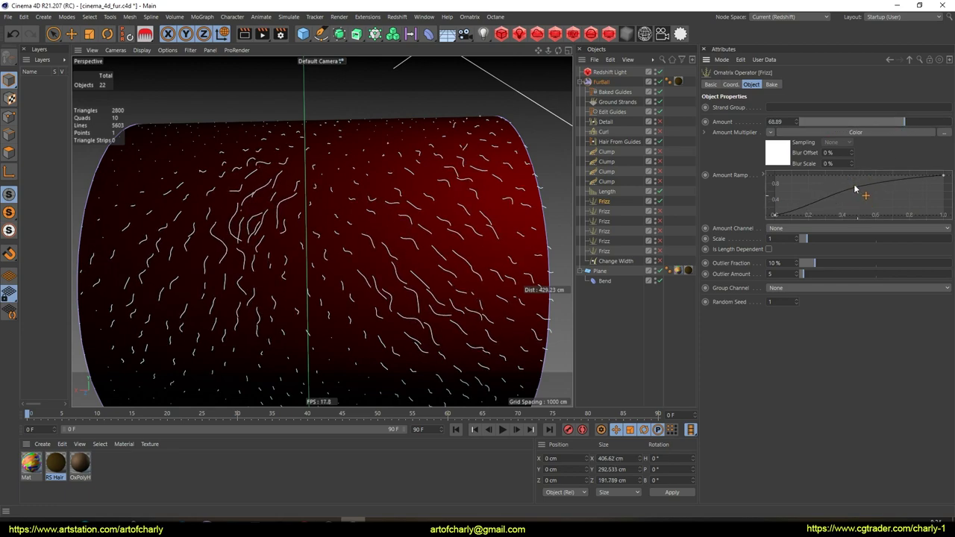
# Step: Enable the Detail operator in the FurBall stack
pyautogui.click(661, 122)
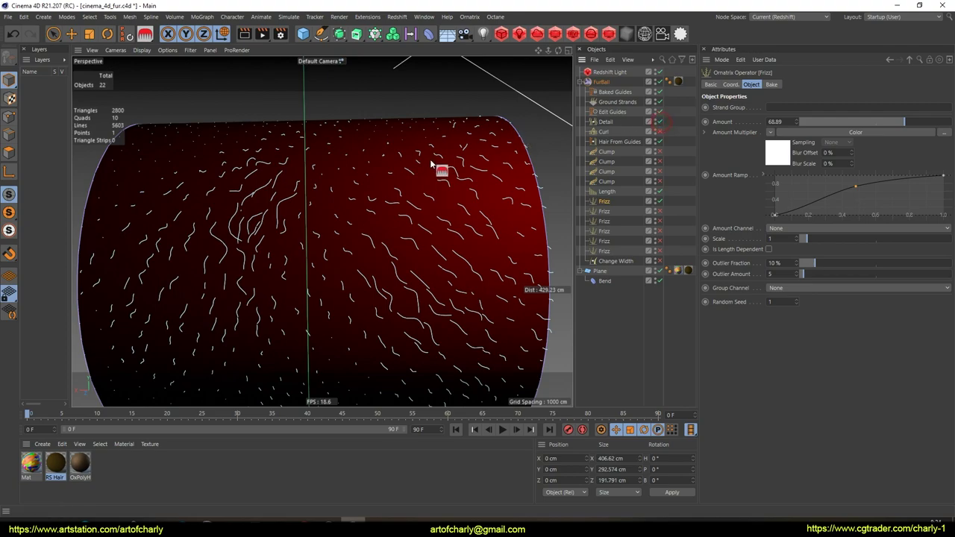
pyautogui.keyDown('alt'); pyautogui.moveTo(416, 196); pyautogui.dragTo(420, 205, button='middle'); pyautogui.keyUp('alt')
pyautogui.keyDown('alt'); pyautogui.moveTo(430, 230); pyautogui.dragTo(365, 215); pyautogui.keyUp('alt')
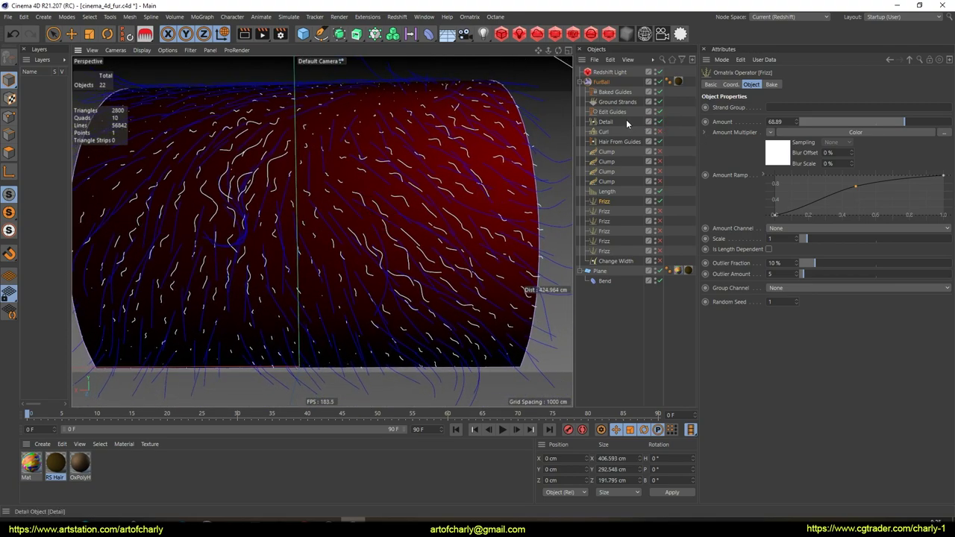
# Step: Add a per-strand channel named FRIZZ in Edit Guides and assign it as the new Frizz operator's Amount Channel
pyautogui.click(612, 111)
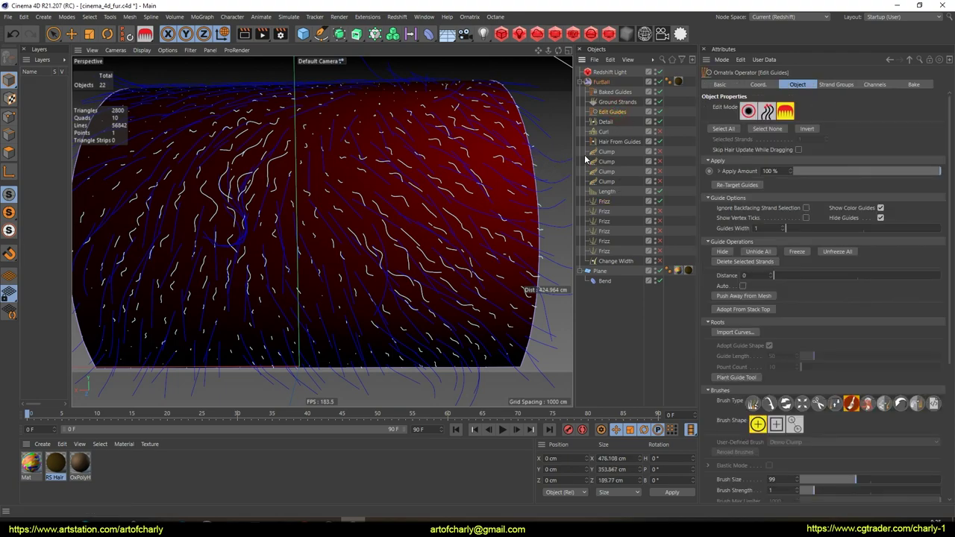
pyautogui.click(731, 172)
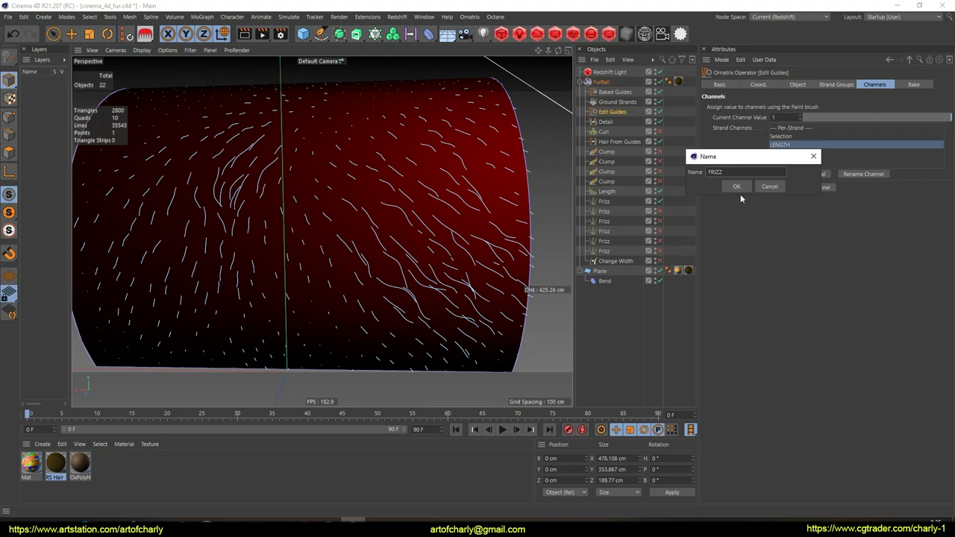
pyautogui.click(737, 187)
pyautogui.moveTo(358, 261)
pyautogui.keyDown('alt'); pyautogui.mouseDown()
pyautogui.moveTo(344, 240)
pyautogui.moveTo(521, 133)
pyautogui.moveTo(440, 160)
pyautogui.moveTo(414, 210)
pyautogui.moveTo(476, 211)
pyautogui.moveTo(425, 205)
pyautogui.moveTo(407, 212)
pyautogui.mouseUp(); pyautogui.keyUp('alt')
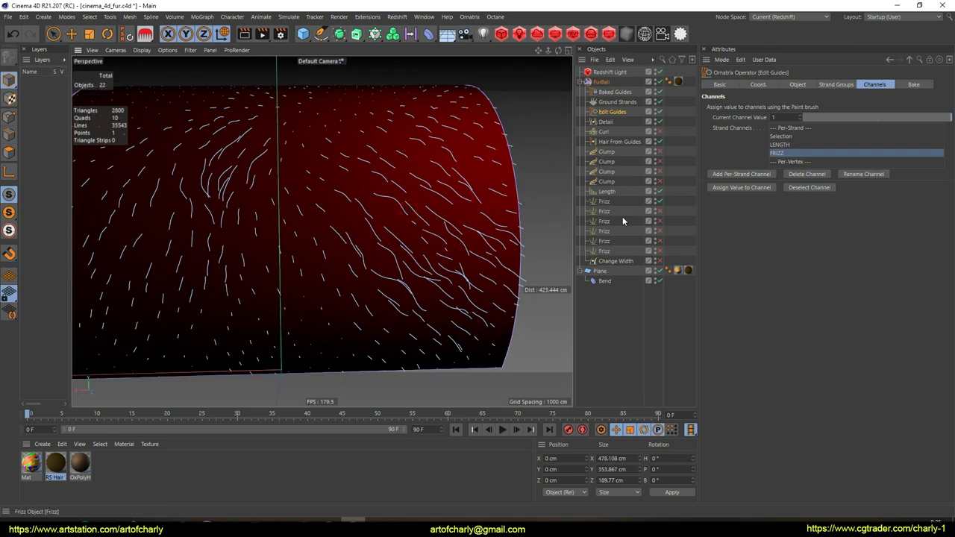
pyautogui.click(604, 202)
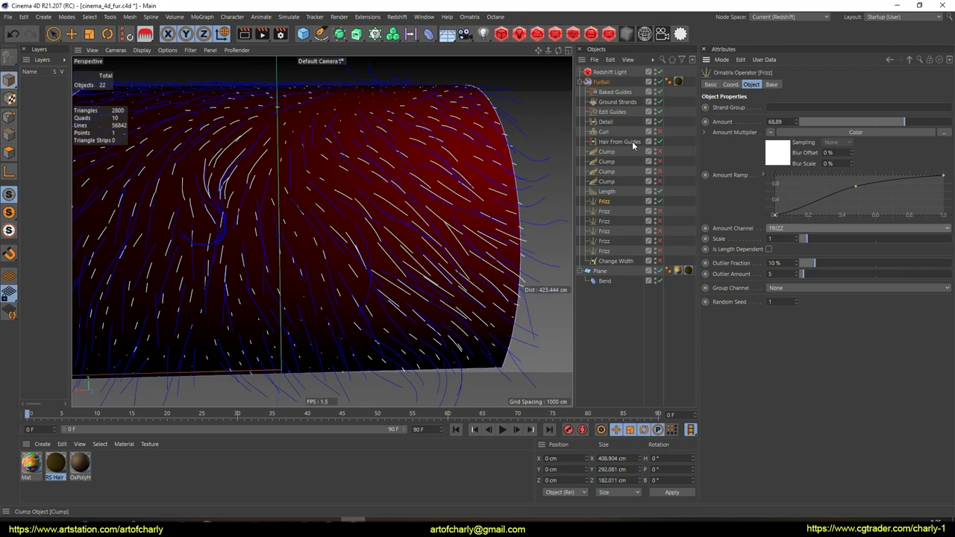
# Step: Paint the FRIZZ channel onto the guides near the right end of the curved plane with the Edit Guides Paint brush
pyautogui.click(618, 111)
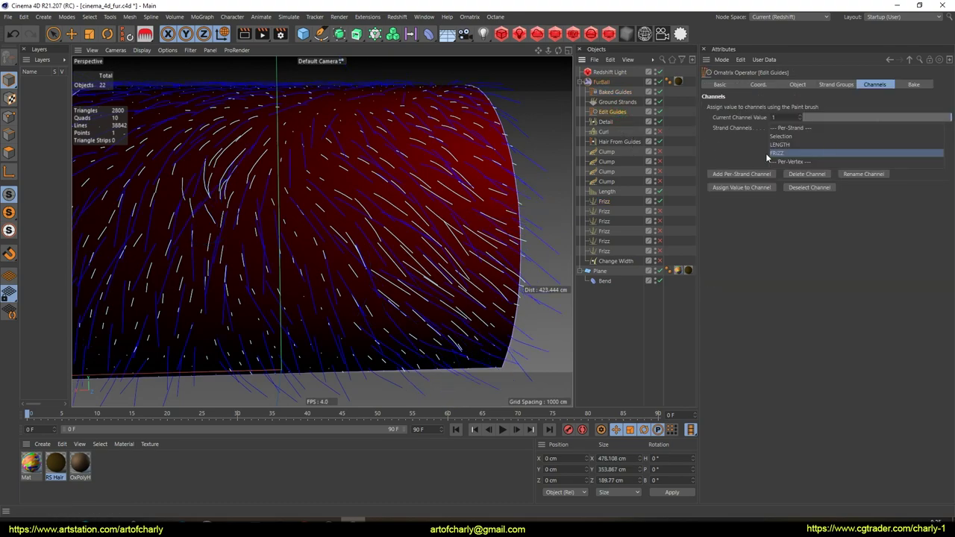
pyautogui.keyDown('alt'); pyautogui.moveTo(315, 255); pyautogui.dragTo(332, 248, button='middle'); pyautogui.keyUp('alt')
pyautogui.moveTo(501, 270)
pyautogui.mouseDown()
pyautogui.moveTo(438, 251)
pyautogui.moveTo(510, 233)
pyautogui.moveTo(468, 266)
pyautogui.moveTo(462, 194)
pyautogui.mouseUp()
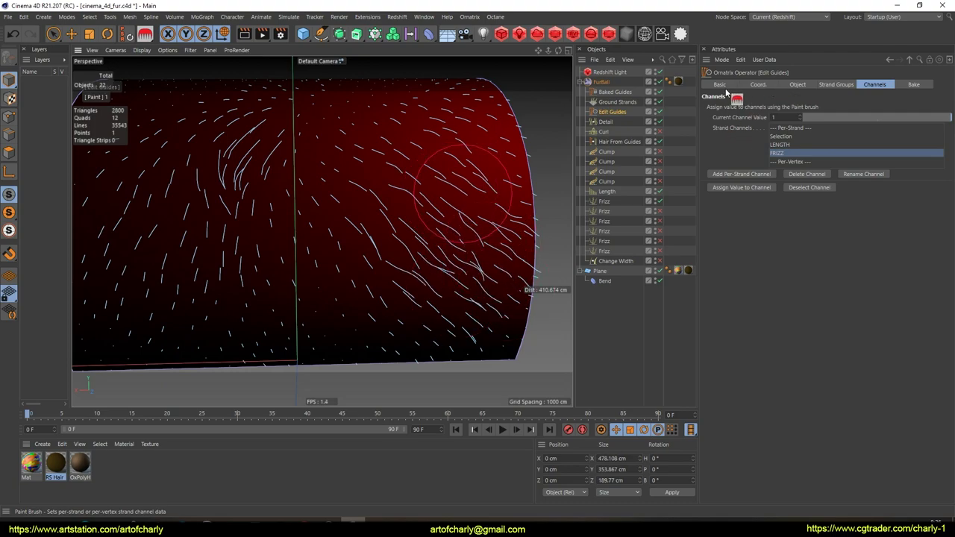
# Step: Set the Paint brush's Brush Strength to 10 and paint more of the FRIZZ channel across the right half of the fur
pyautogui.click(800, 85)
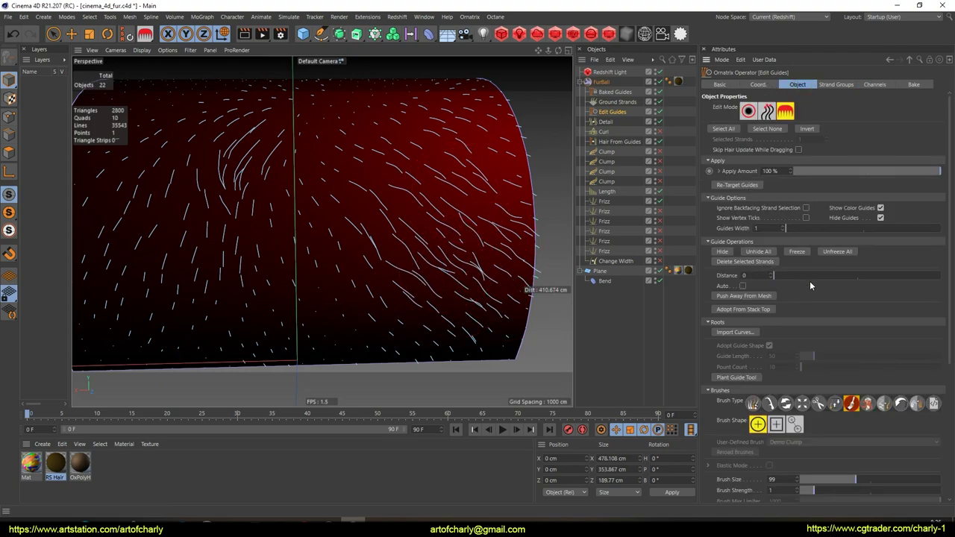
pyautogui.scroll(-5, 785, 325)
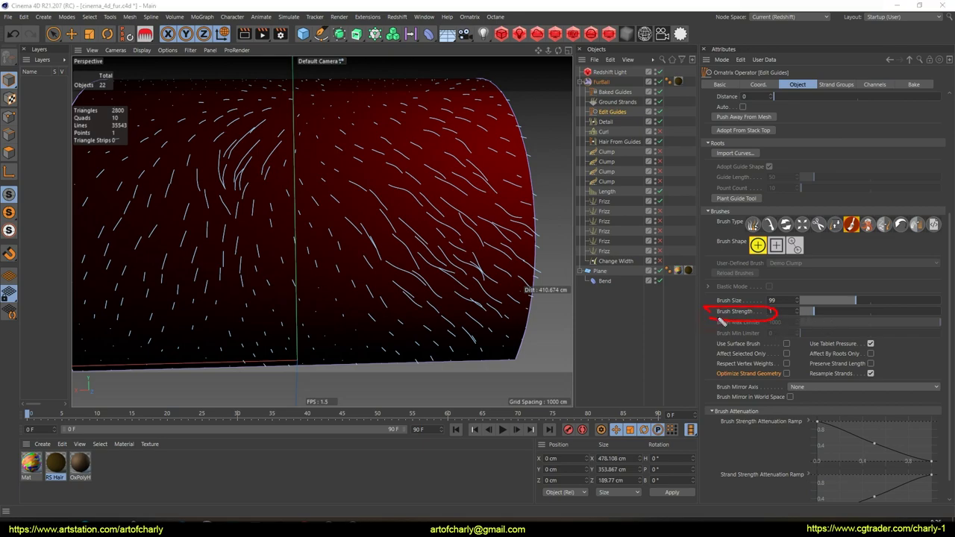
pyautogui.moveTo(814, 311); pyautogui.dragTo(907, 311)
pyautogui.moveTo(450, 307)
pyautogui.mouseDown()
pyautogui.moveTo(471, 249)
pyautogui.moveTo(464, 163)
pyautogui.moveTo(345, 235)
pyautogui.moveTo(387, 237)
pyautogui.moveTo(383, 267)
pyautogui.mouseUp()
pyautogui.keyDown('alt'); pyautogui.moveTo(407, 223); pyautogui.dragTo(526, 152); pyautogui.keyUp('alt')
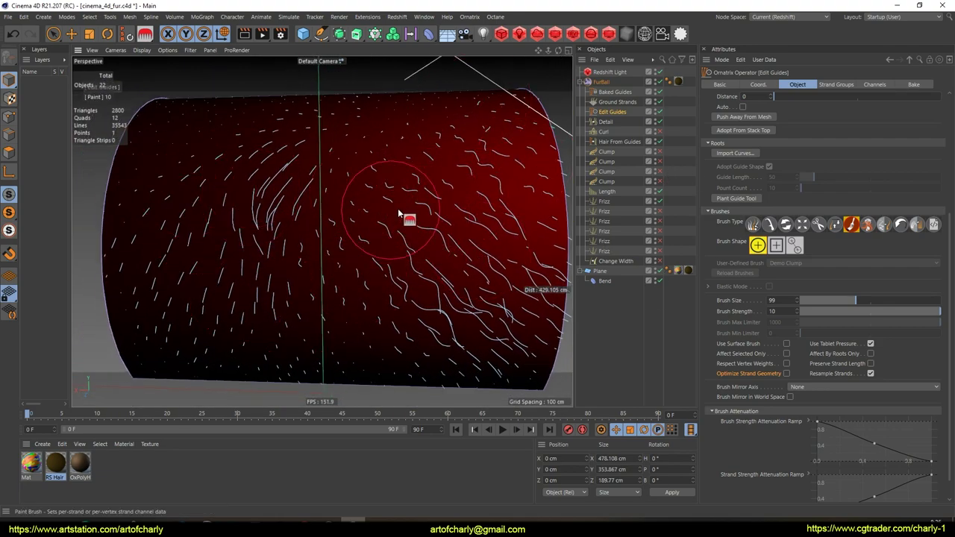
pyautogui.keyDown('alt'); pyautogui.moveTo(371, 213); pyautogui.dragTo(405, 199); pyautogui.keyUp('alt')
pyautogui.keyDown('alt'); pyautogui.moveTo(322, 231); pyautogui.dragTo(456, 224); pyautogui.keyUp('alt')
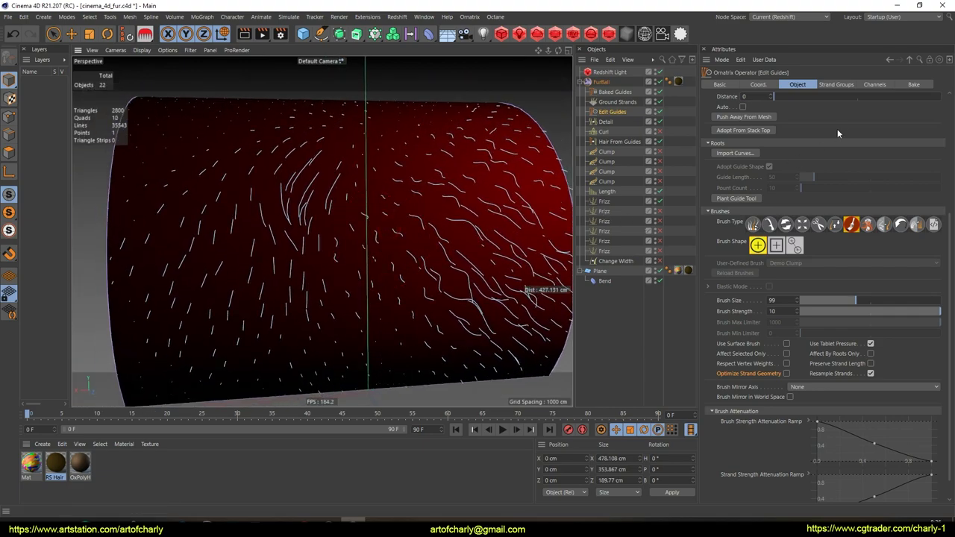
# Step: Open the object properties of the first Clump operator to examine its amount and channel settings
pyautogui.scroll(4, 842, 133)
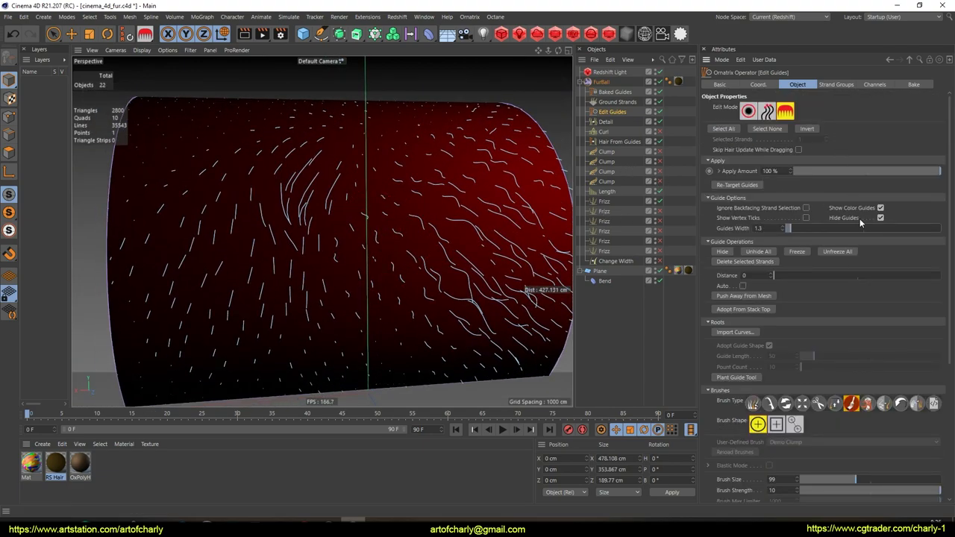
pyautogui.scroll(-1, 861, 221)
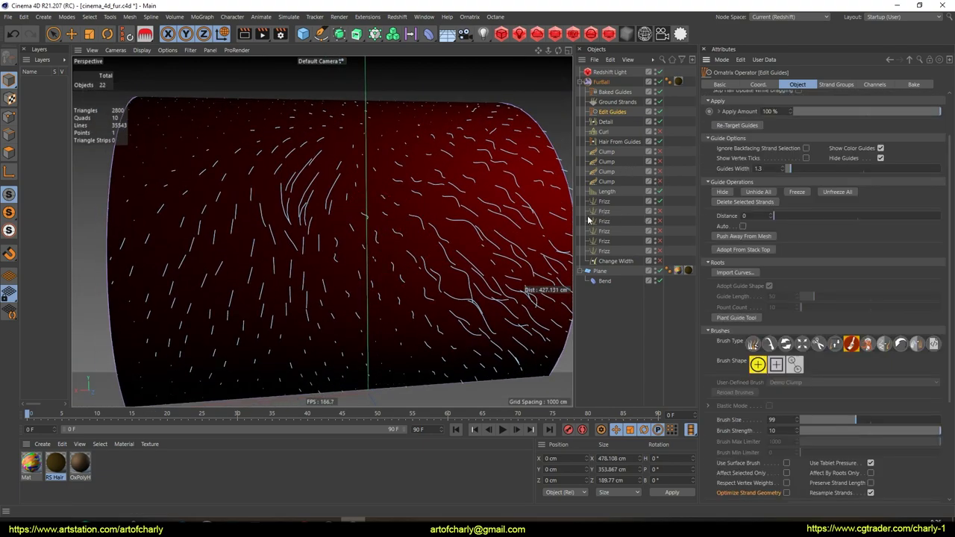
pyautogui.click(609, 153)
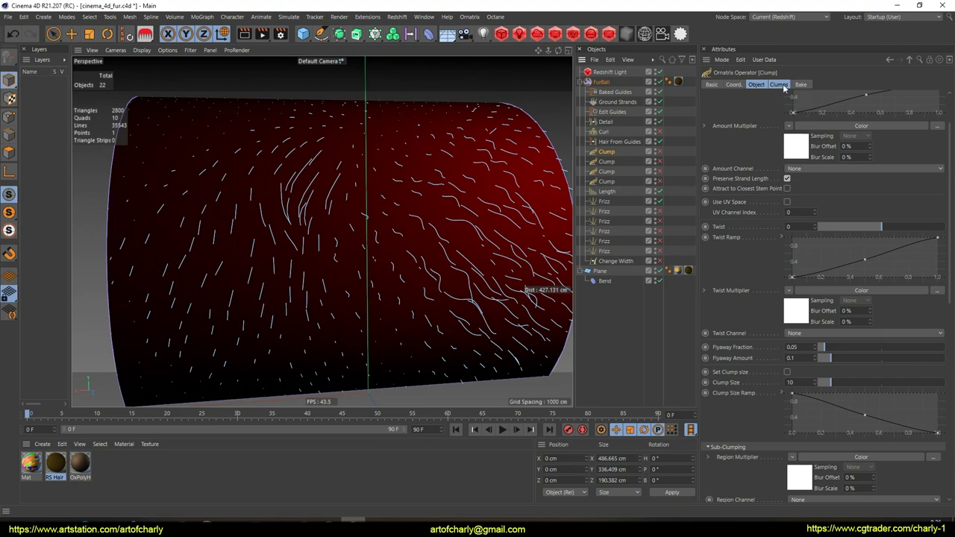
pyautogui.click(757, 85)
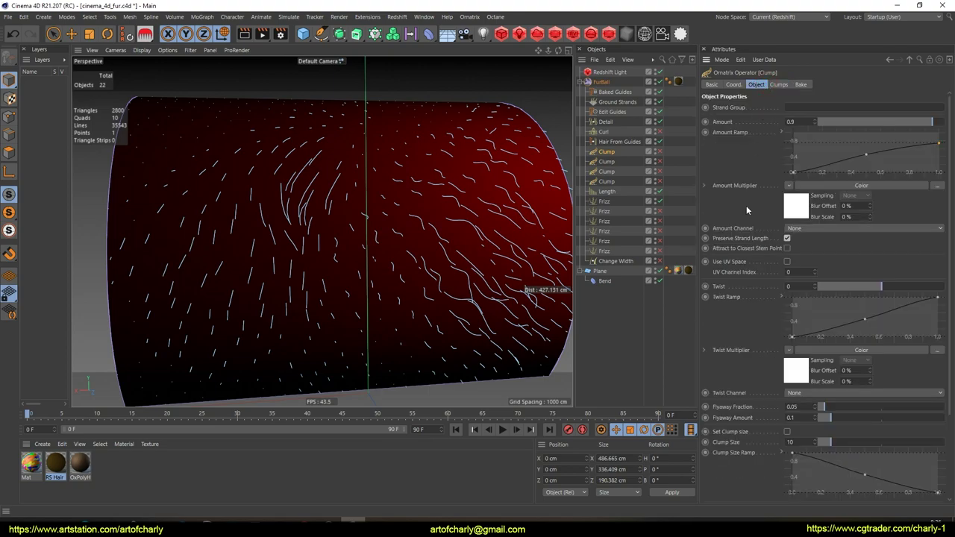